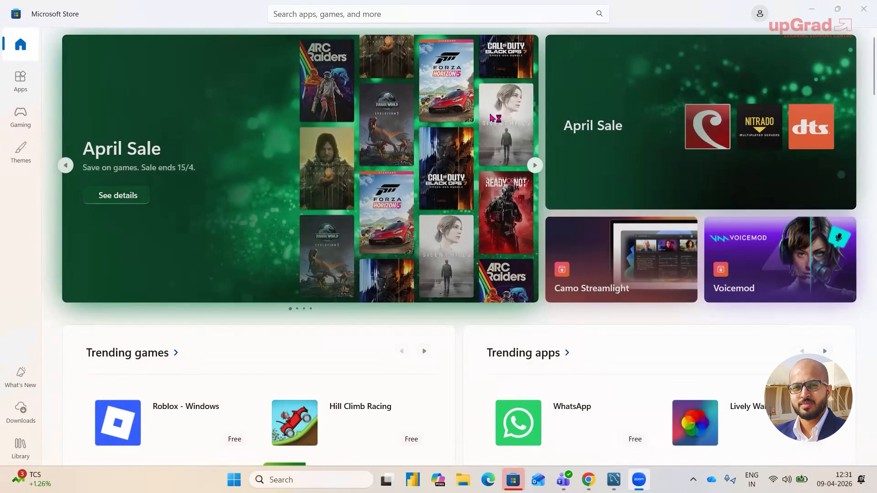
# Search the Microsoft Store for "power bi".
pyautogui.click(490, 115)
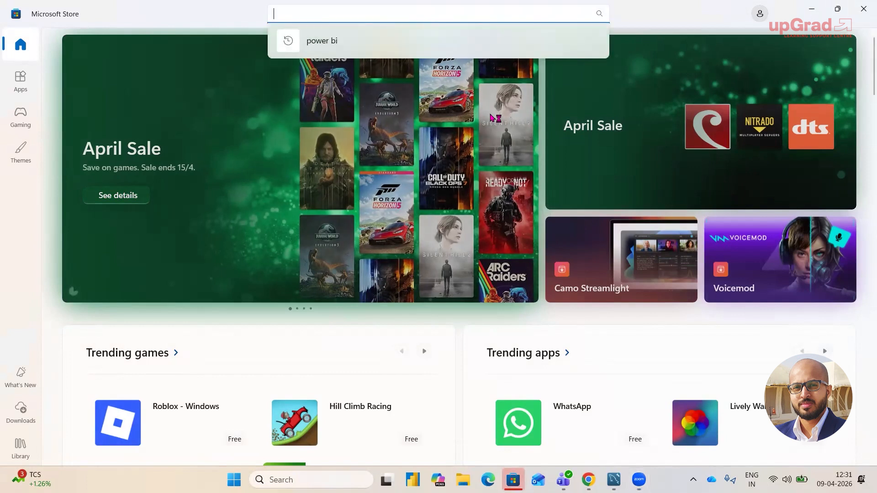
pyautogui.moveTo(513, 480)
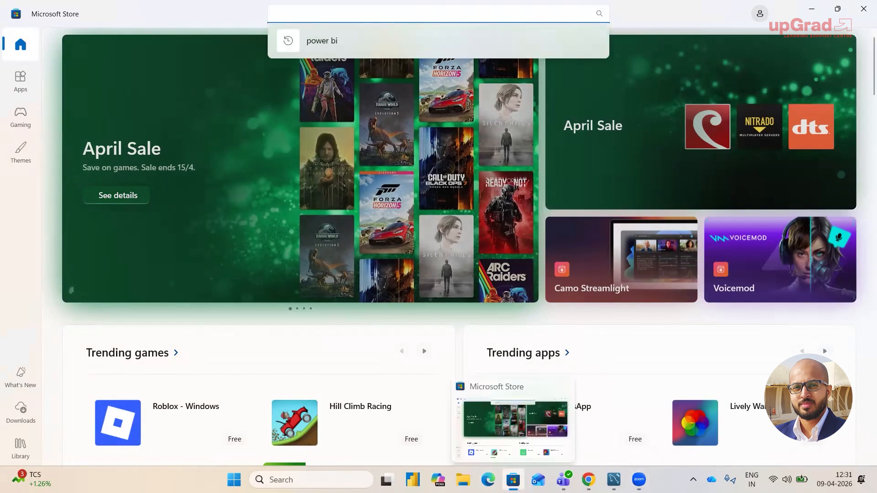
pyautogui.write('power bi')
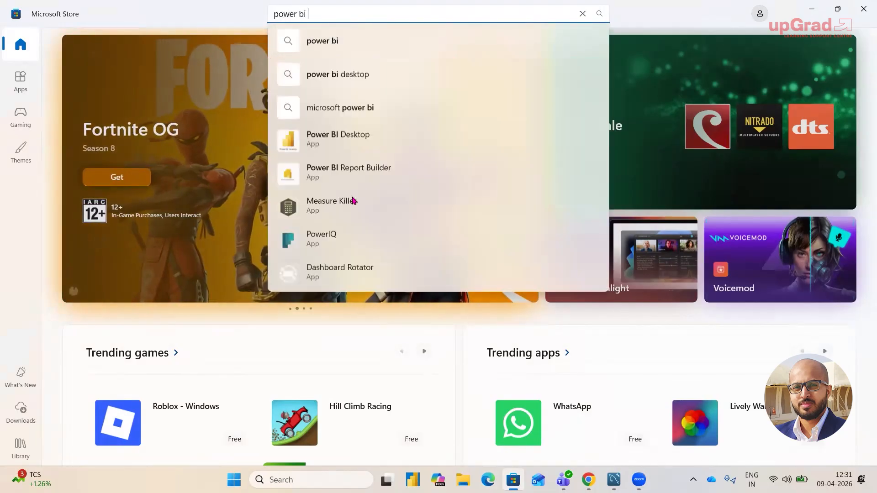
pyautogui.press('Return')
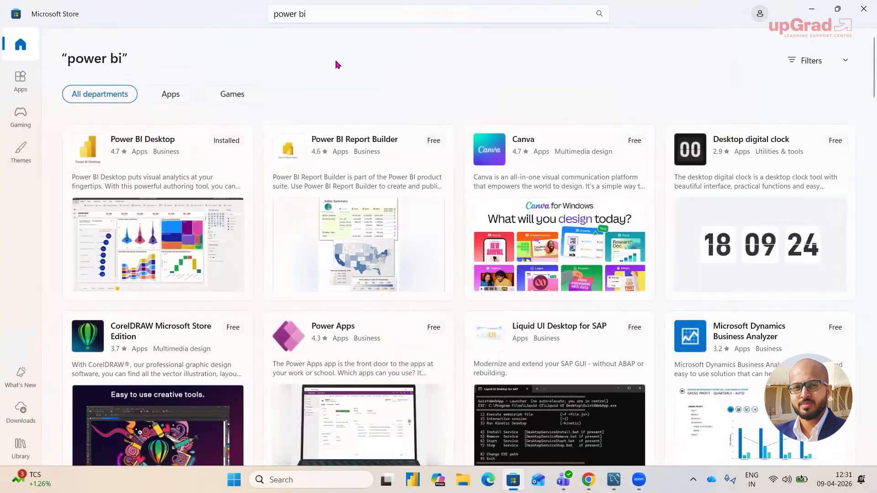
# Open the Power BI Desktop store page and launch the installed app.
pyautogui.click(139, 145)
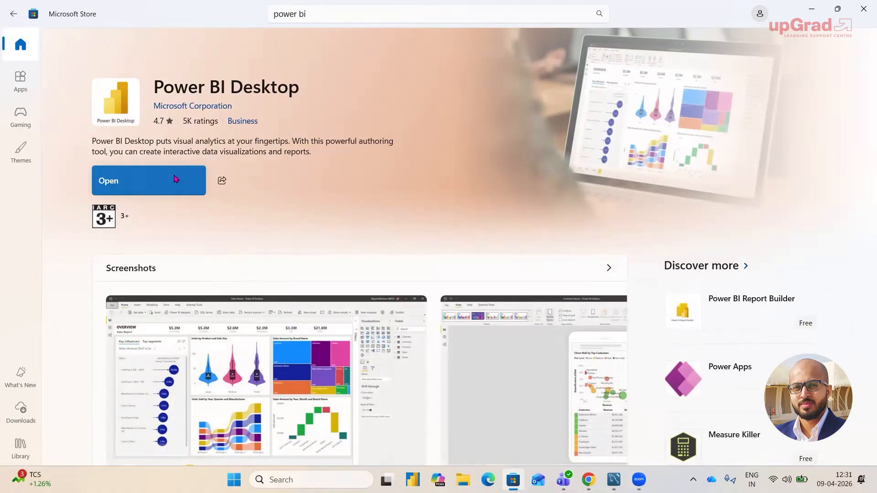
pyautogui.click(174, 180)
pyautogui.click(152, 185)
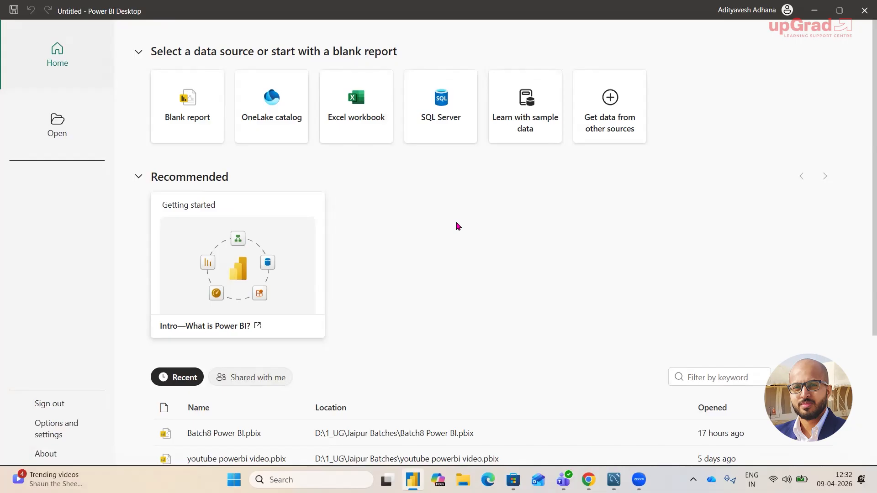
# Find and launch Excel through Windows search, create a blank workbook and maximize its window.
pyautogui.click(295, 480)
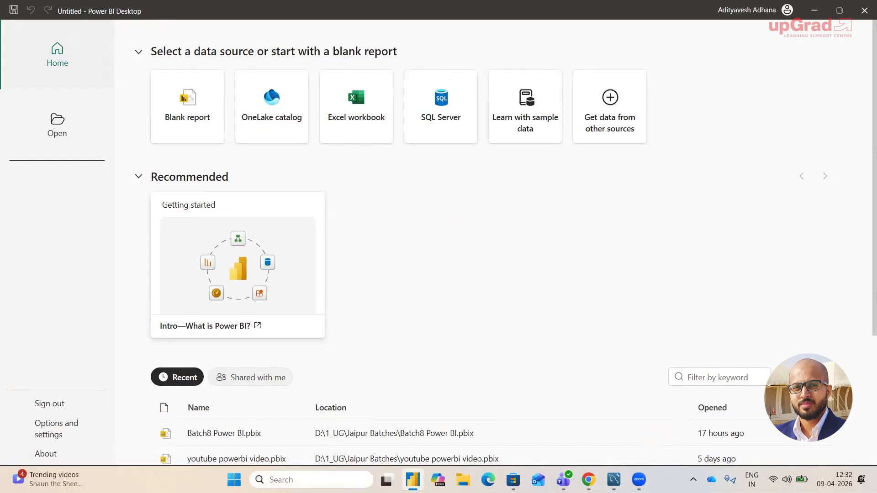
pyautogui.write('excel')
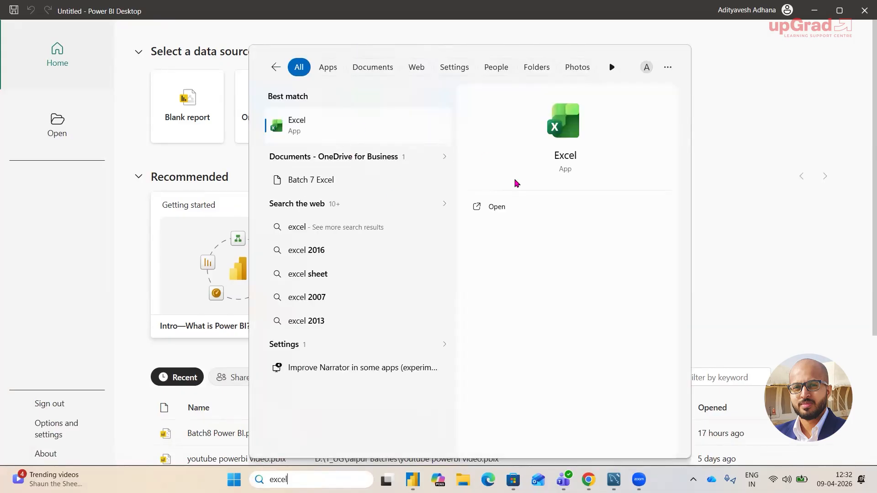
pyautogui.click(519, 206)
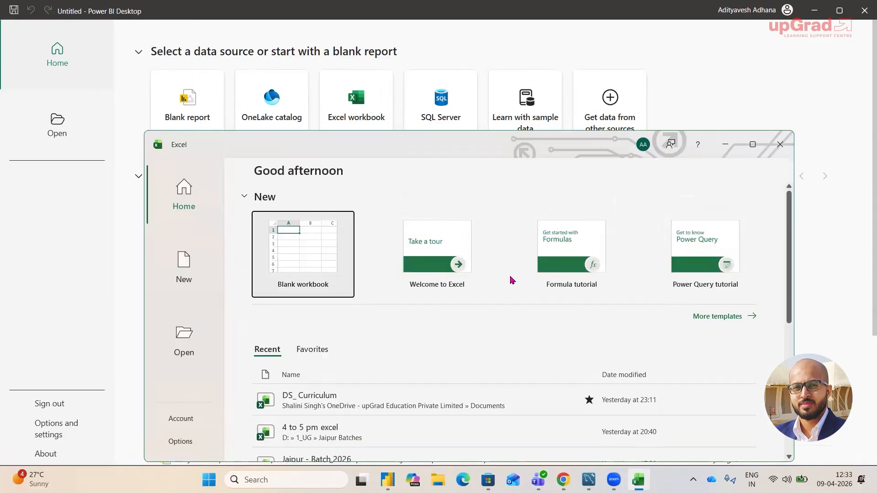
pyautogui.click(322, 241)
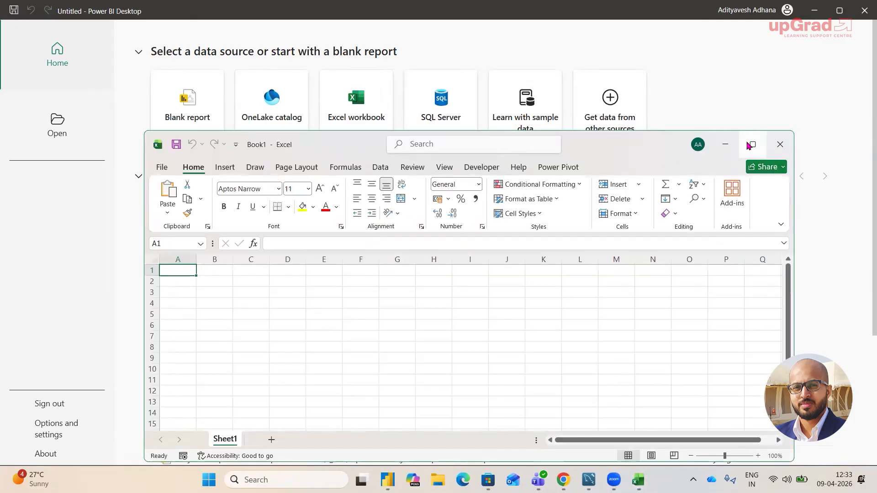
pyautogui.click(753, 143)
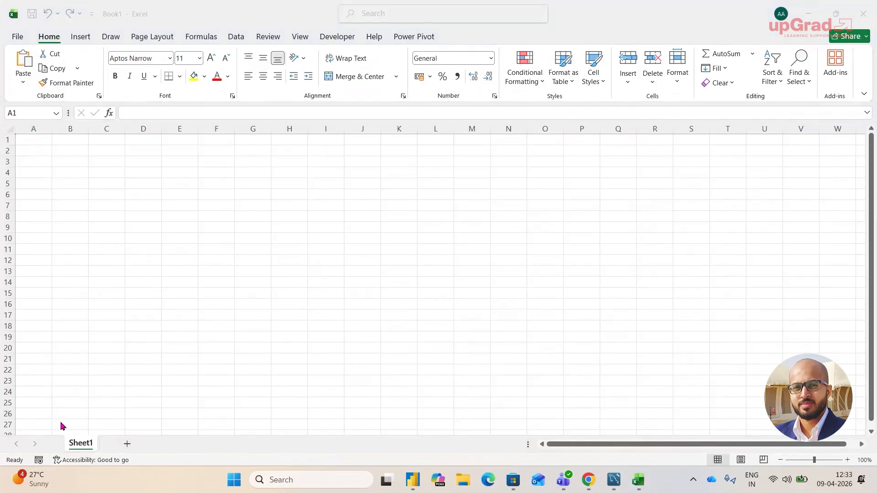
pyautogui.moveTo(228, 132)
pyautogui.mouseDown()
pyautogui.moveTo(241, 42)
pyautogui.moveTo(251, 42)
pyautogui.mouseUp()
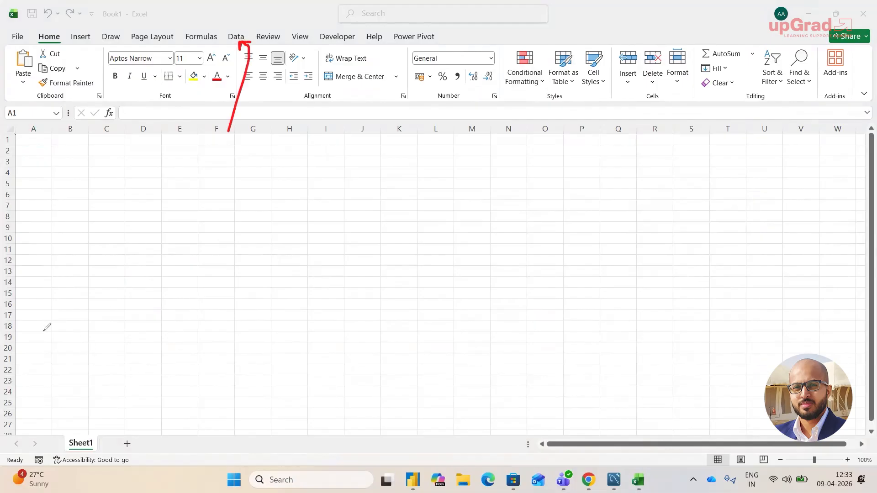
pyautogui.press('Escape')
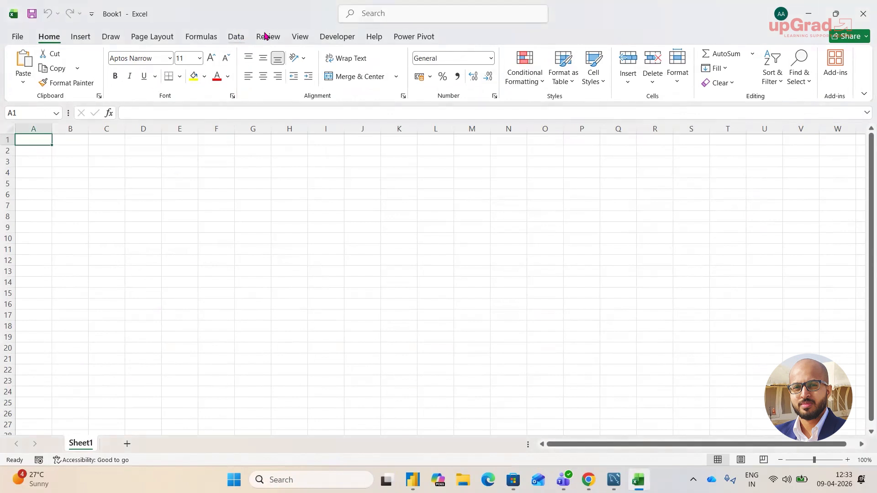
# Look through the file and database source types that Excel offers for getting data.
pyautogui.click(239, 39)
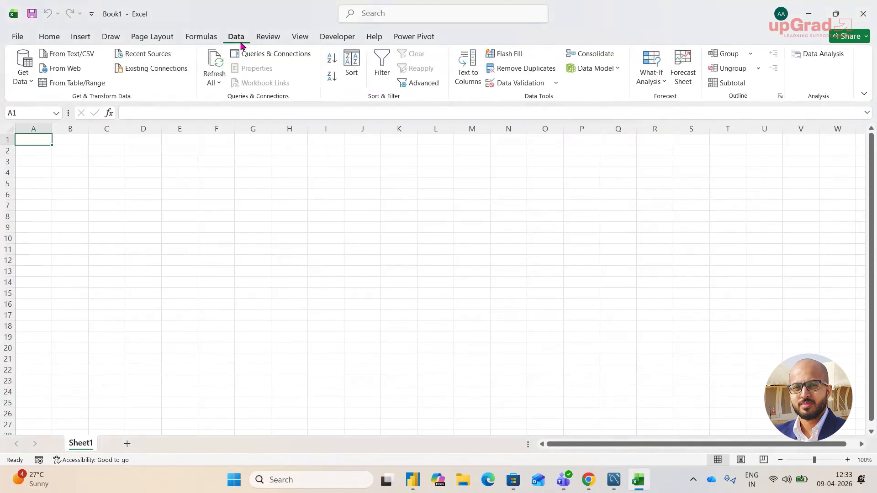
pyautogui.click(30, 84)
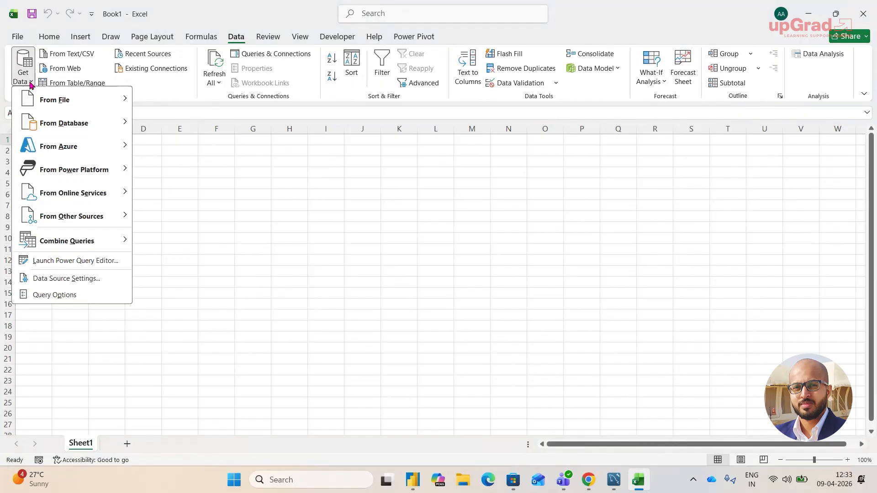
pyautogui.moveTo(72, 98)
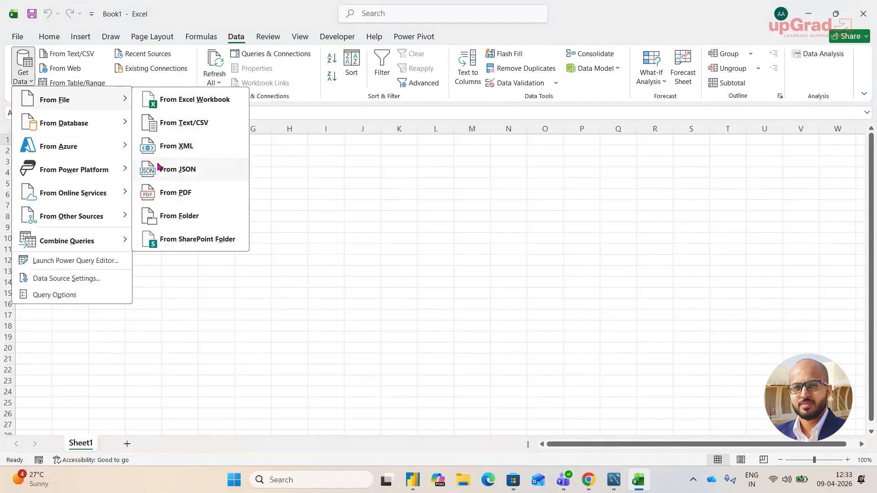
pyautogui.moveTo(110, 134)
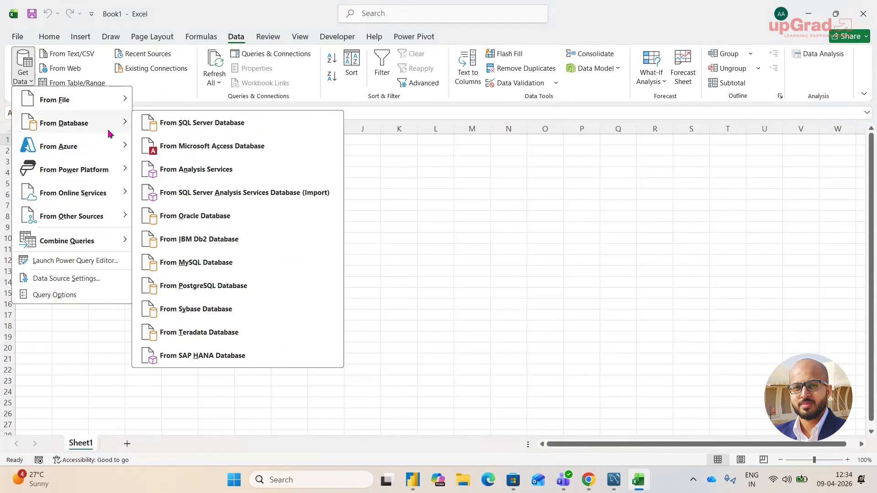
pyautogui.click(380, 231)
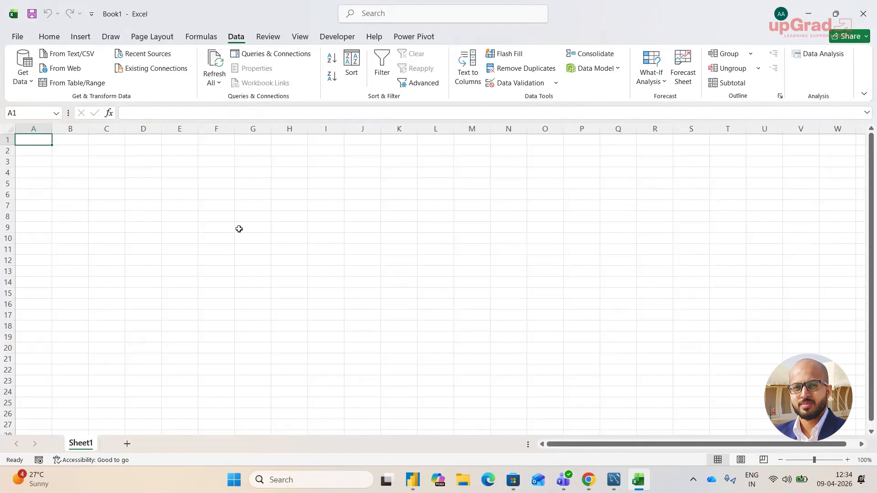
# Import the Excel workbook Sample+Superstore from the Jaipur Batches folder as a data source.
pyautogui.click(32, 80)
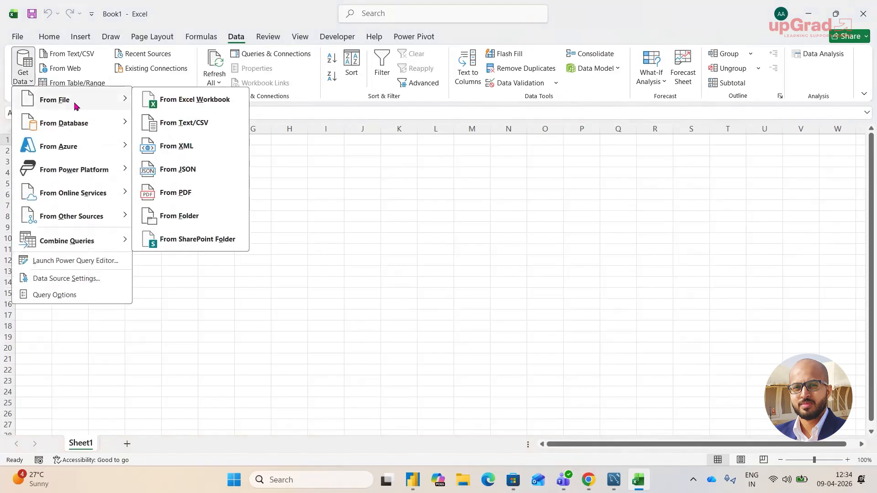
pyautogui.click(197, 106)
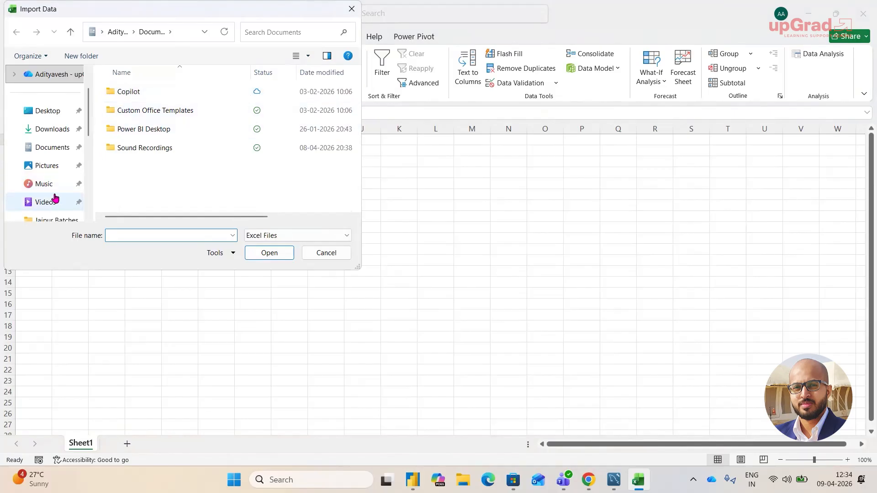
pyautogui.scroll(-5, 59, 191)
pyautogui.scroll(1, 35, 122)
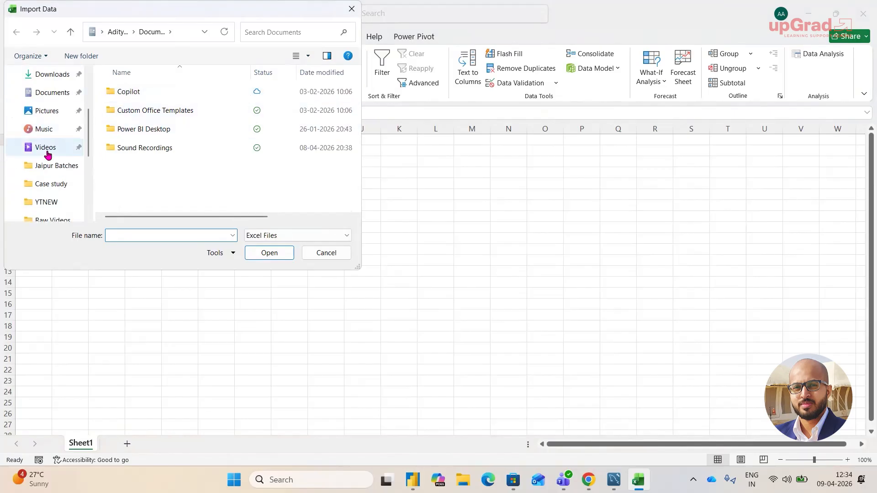
pyautogui.click(47, 148)
pyautogui.click(51, 166)
pyautogui.scroll(-5, 175, 136)
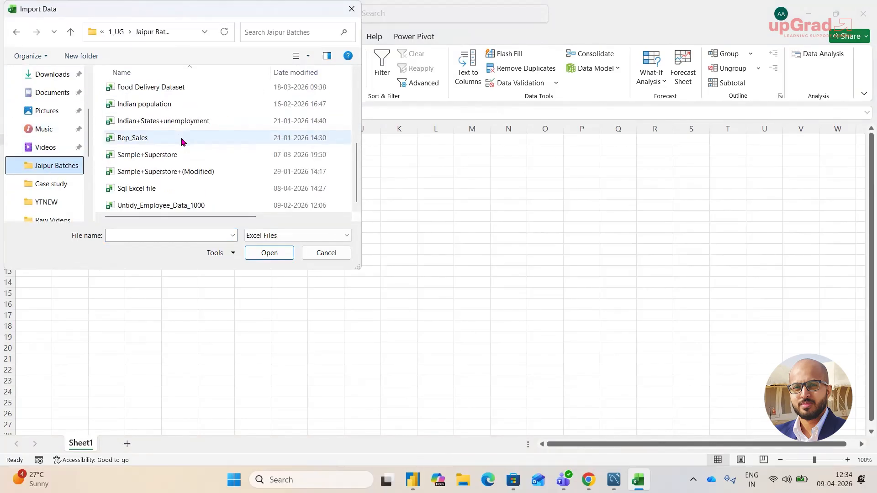
pyautogui.click(184, 158)
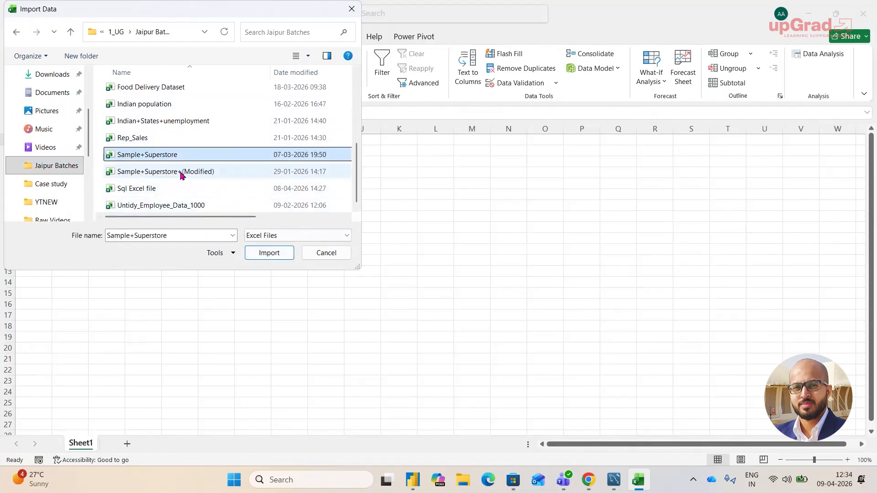
pyautogui.click(272, 253)
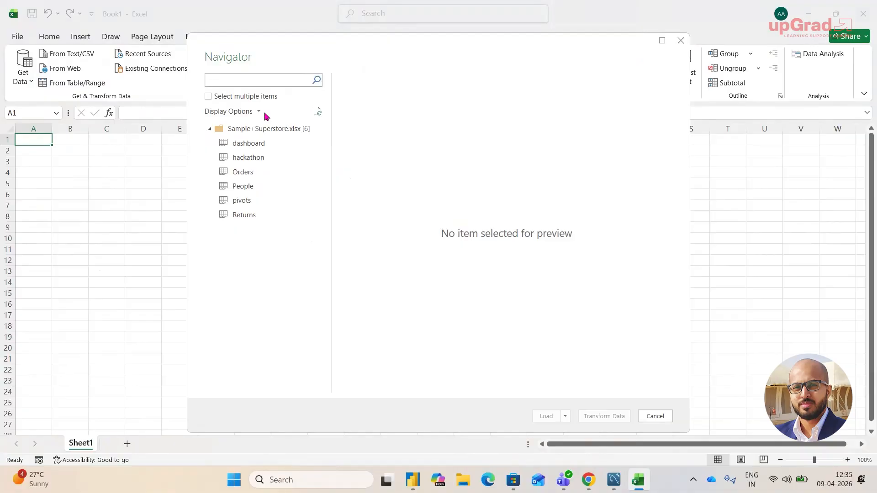
# Preview the dashboard, hackathon, Orders, People, pivots and Returns sheets of the Sample+Superstore workbook in the Navigator.
pyautogui.click(269, 144)
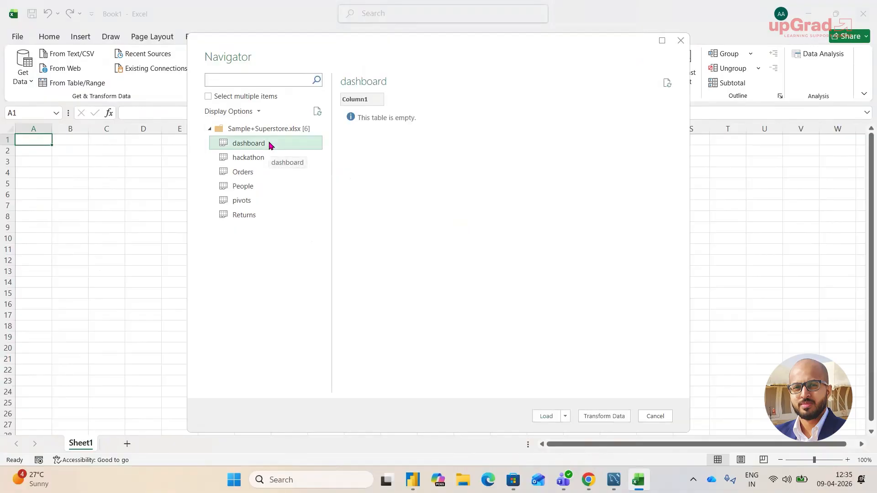
pyautogui.click(278, 161)
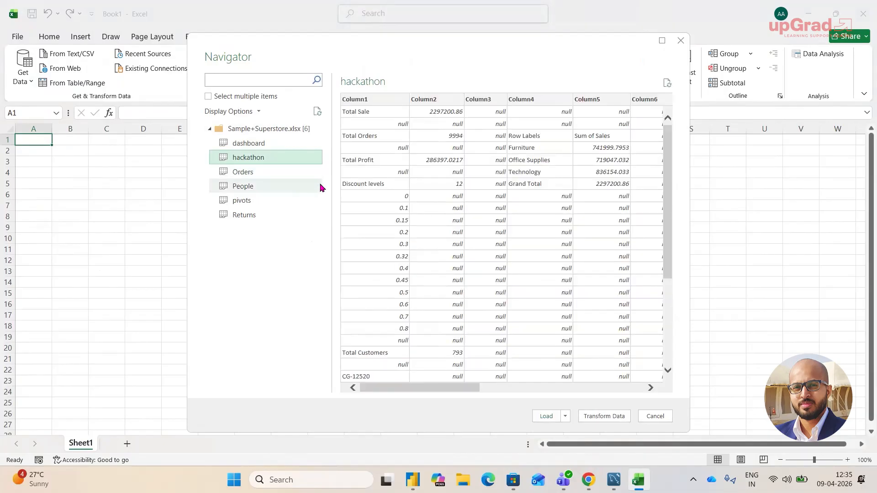
pyautogui.moveTo(332, 187); pyautogui.dragTo(291, 187)
pyautogui.moveTo(404, 387)
pyautogui.mouseDown()
pyautogui.moveTo(583, 386)
pyautogui.moveTo(395, 397)
pyautogui.mouseUp()
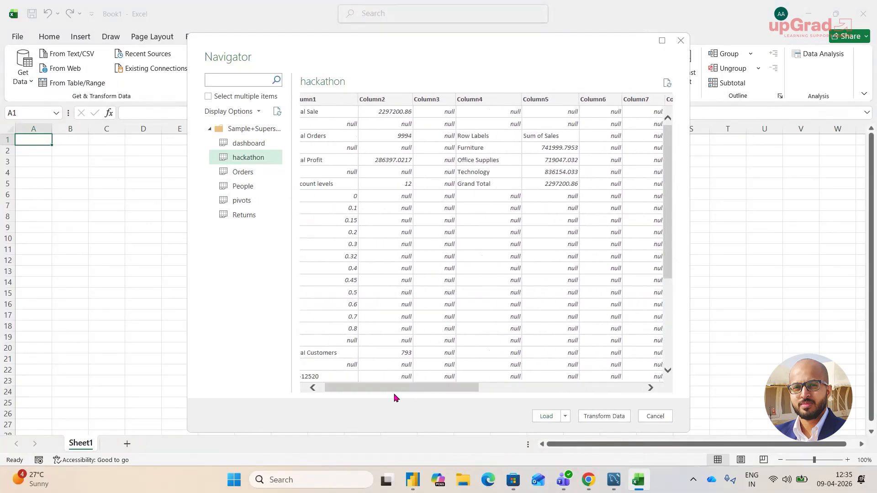
pyautogui.click(242, 172)
pyautogui.moveTo(404, 391); pyautogui.dragTo(364, 386)
pyautogui.click(252, 189)
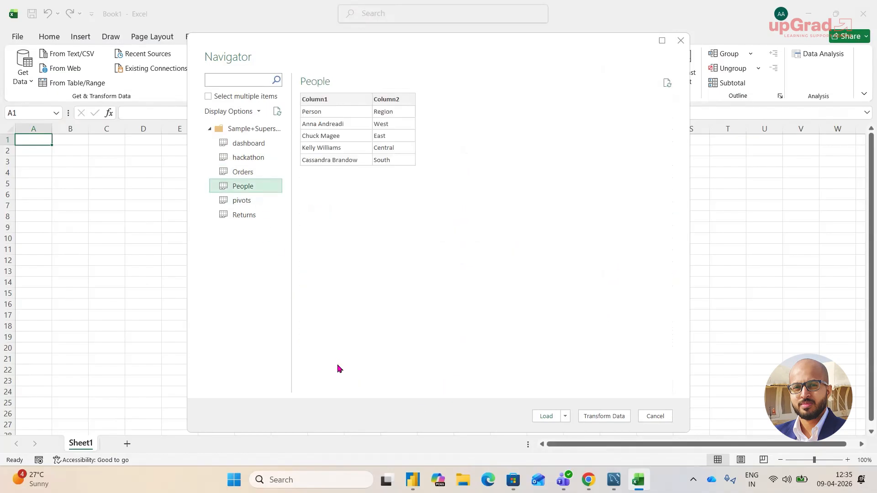
pyautogui.click(246, 202)
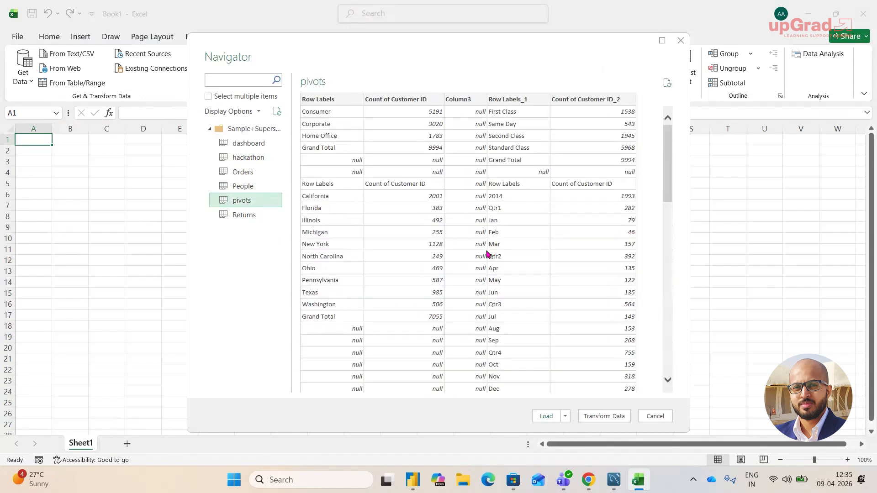
pyautogui.click(244, 218)
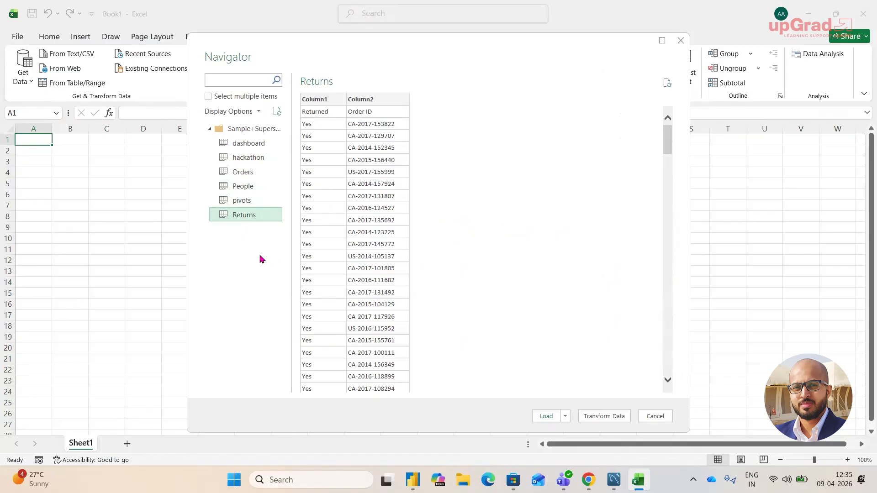
# Load the Orders sheet into the workbook as a table and refresh its query.
pyautogui.click(257, 172)
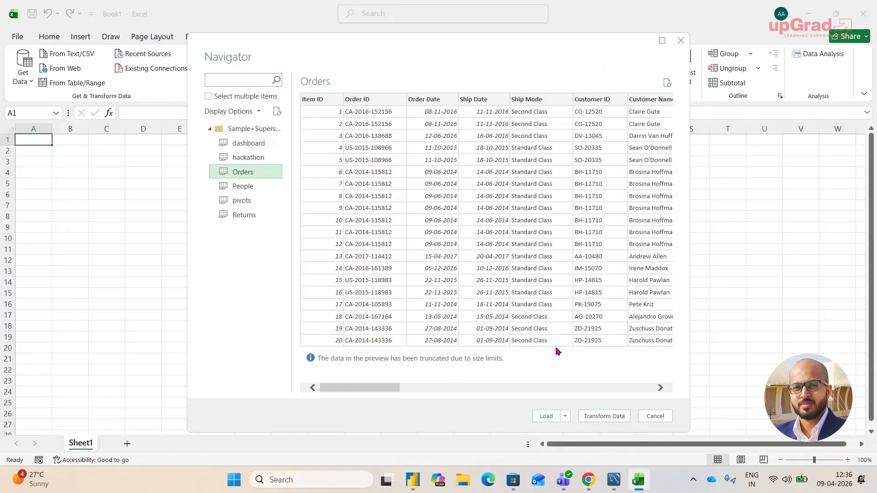
pyautogui.click(546, 416)
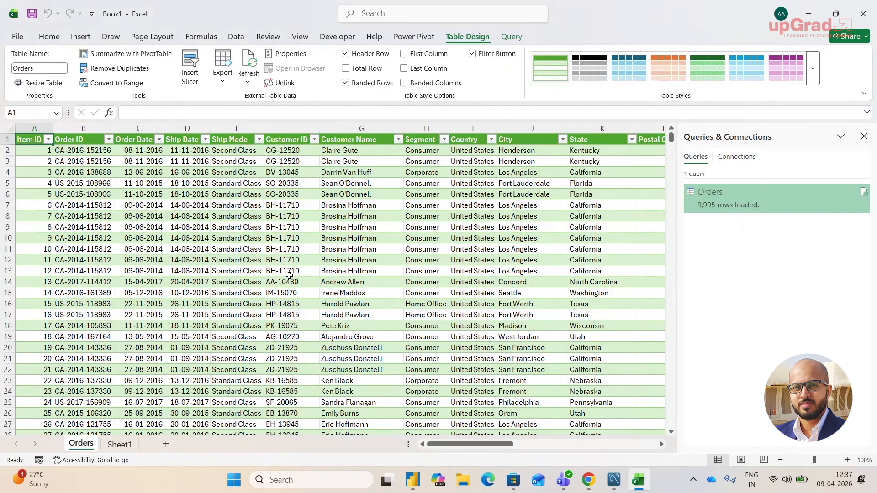
pyautogui.click(247, 82)
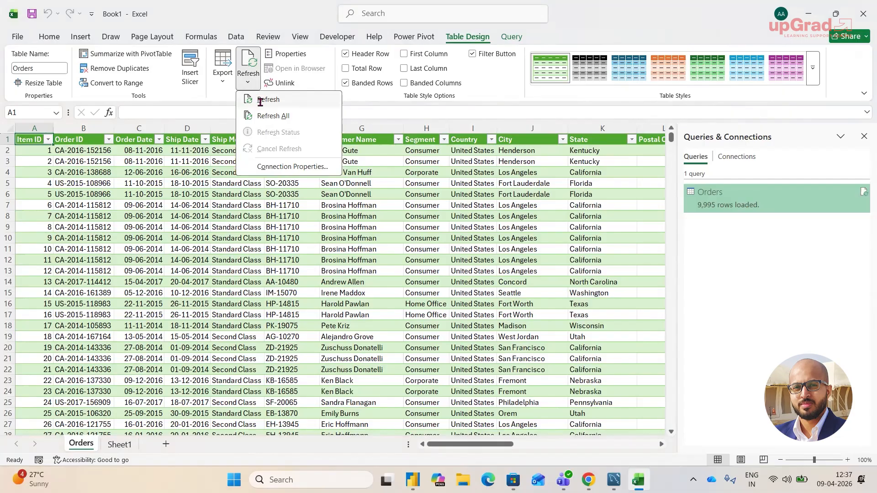
pyautogui.click(259, 99)
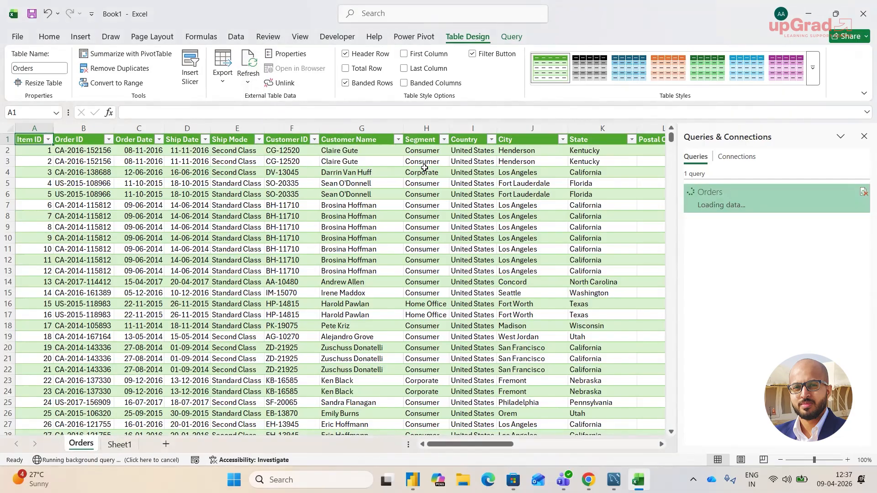
pyautogui.moveTo(729, 214)
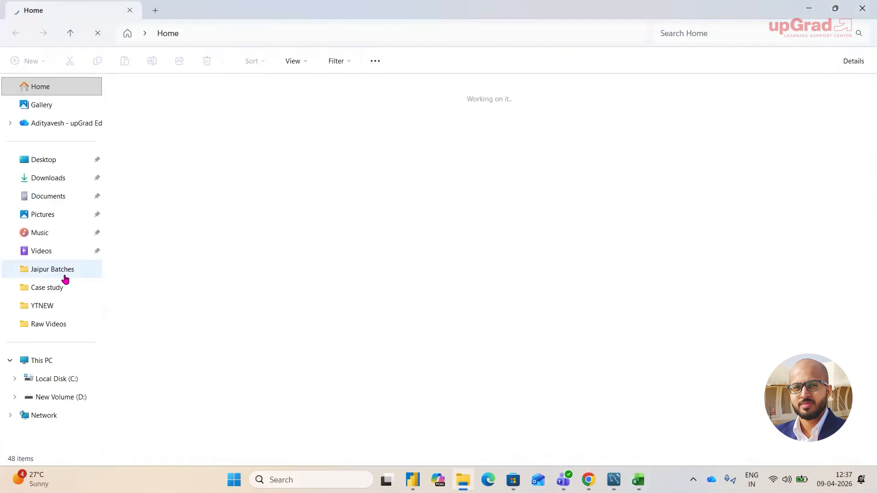
# Locate the Sample+Superstore source workbook in the Jaipur Batches folder in File Explorer, then return to Excel.
pyautogui.click(66, 271)
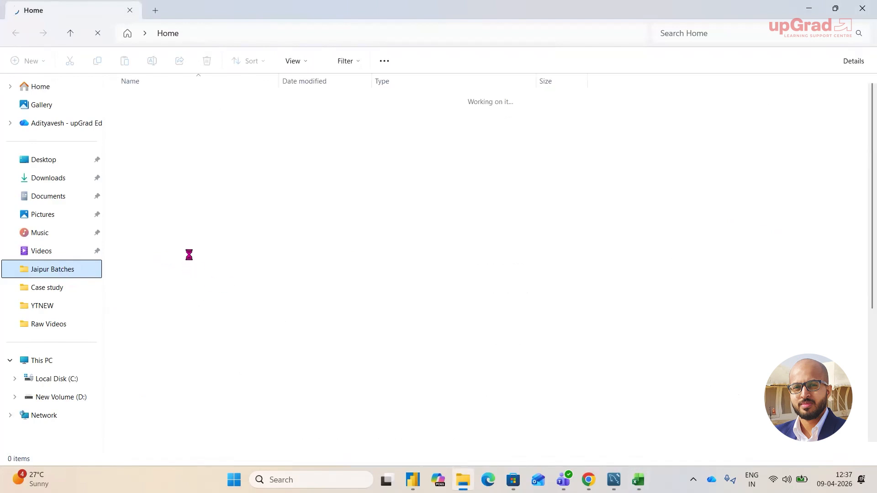
pyautogui.scroll(-5, 201, 297)
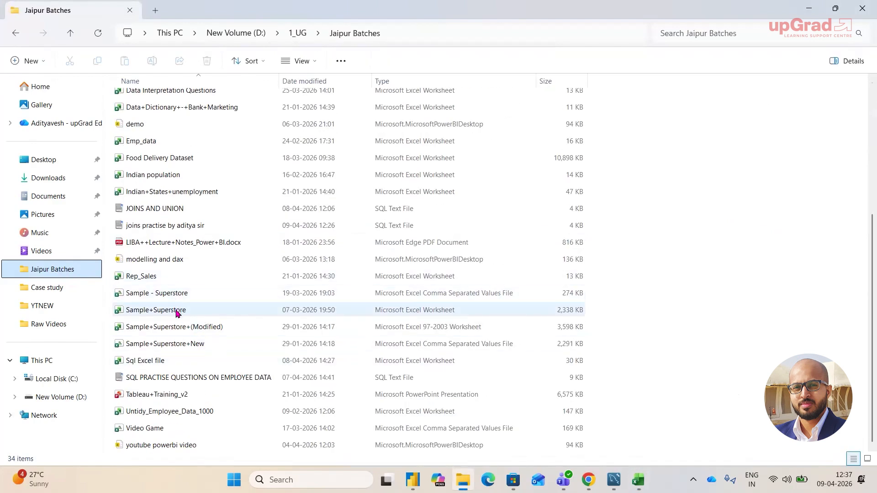
pyautogui.hotkey('alt', 'Tab')
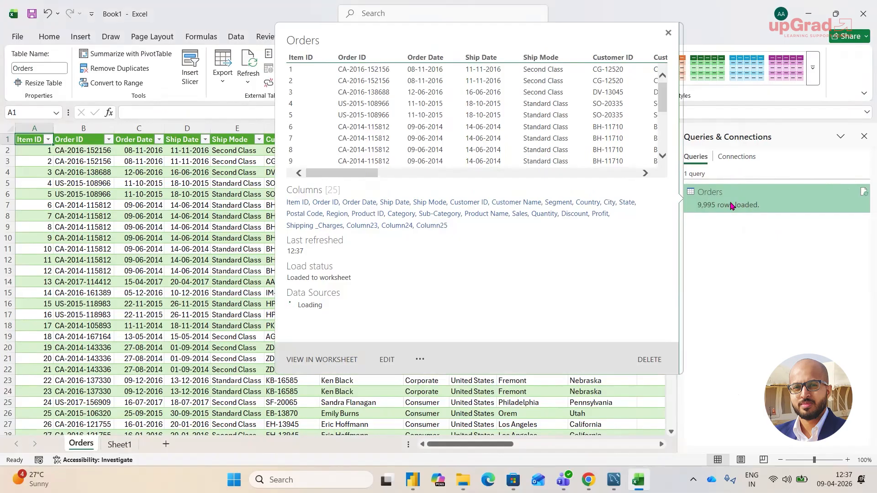
# Check the workbook's connections and review the refresh settings in the Orders query's properties without changing them.
pyautogui.click(736, 156)
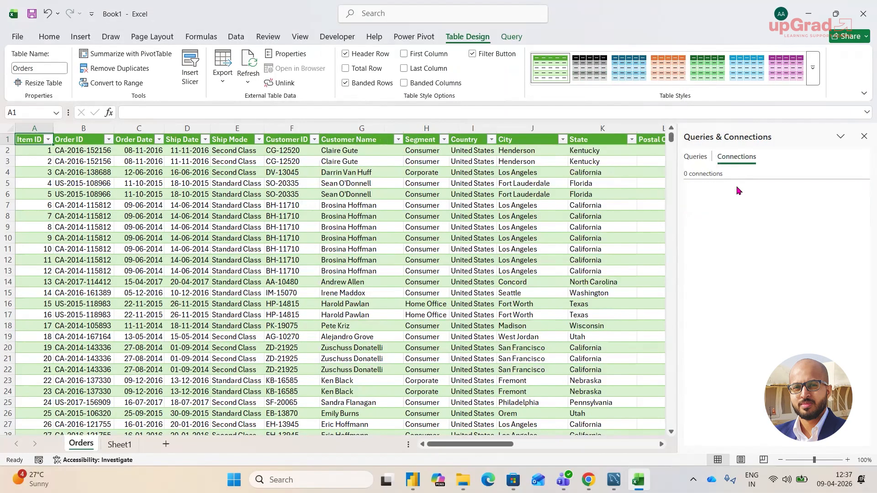
pyautogui.click(703, 158)
pyautogui.moveTo(804, 206)
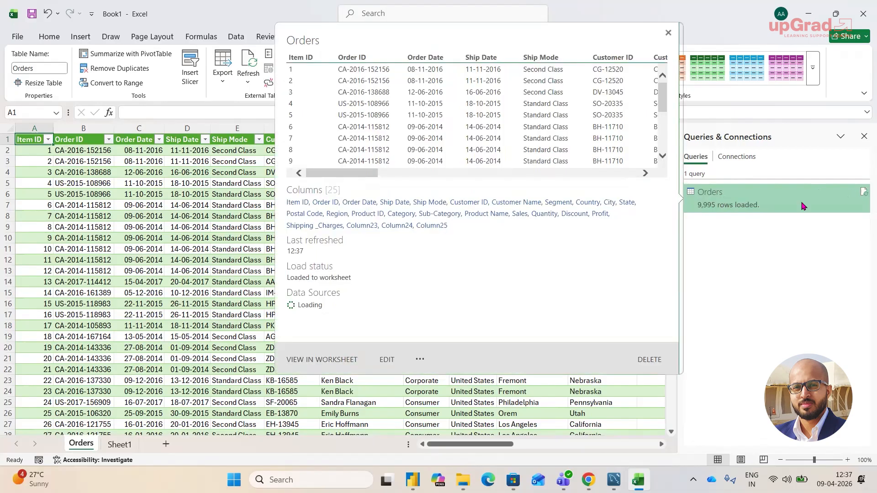
pyautogui.click(419, 361)
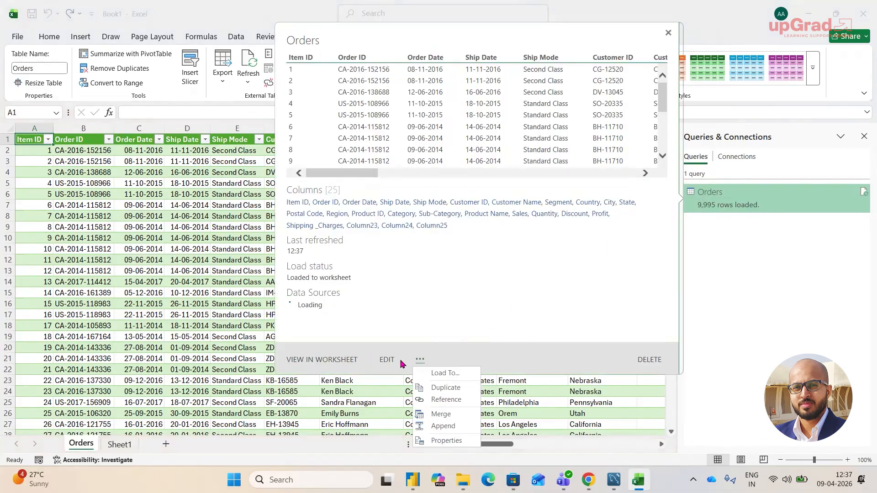
pyautogui.click(446, 439)
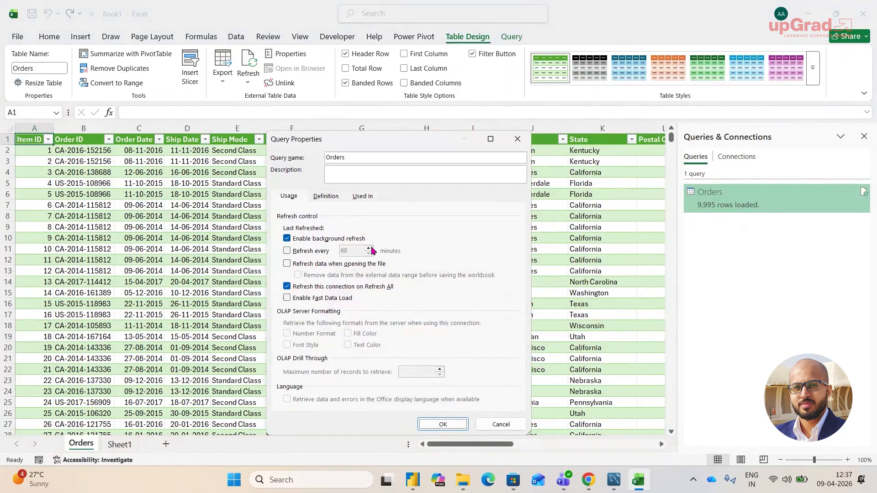
pyautogui.click(504, 428)
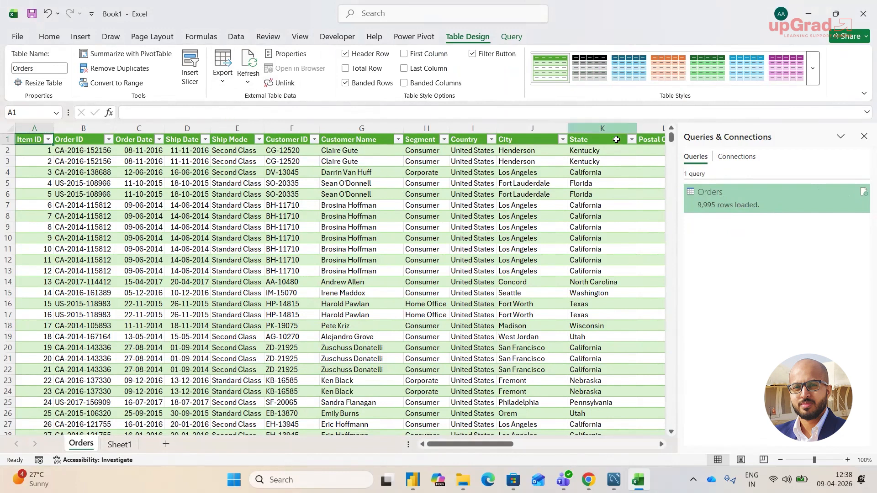
# Open the Orders query in the Power Query Editor and inspect its Source step.
pyautogui.click(510, 41)
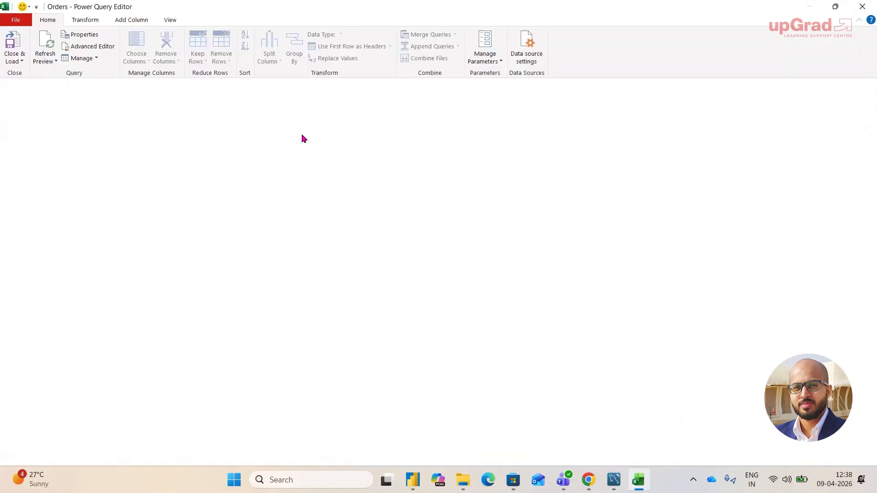
pyautogui.hotkey('alt', 'Tab')
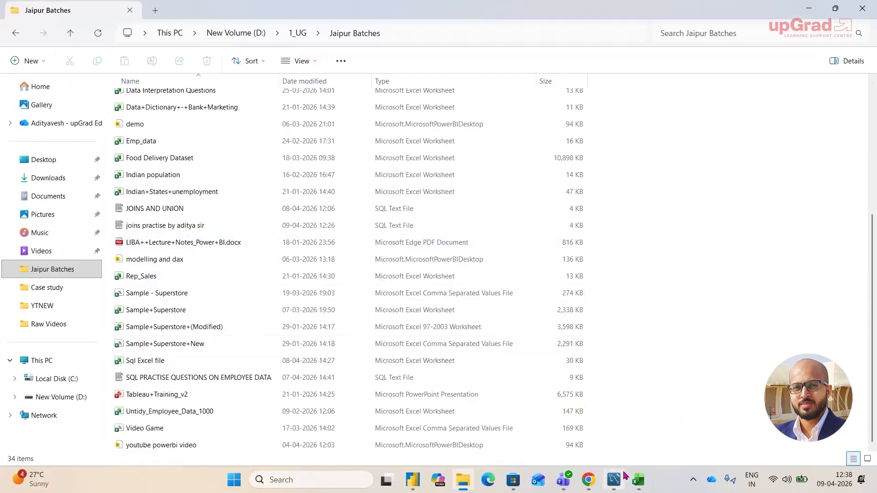
pyautogui.moveTo(638, 480)
pyautogui.click(638, 427)
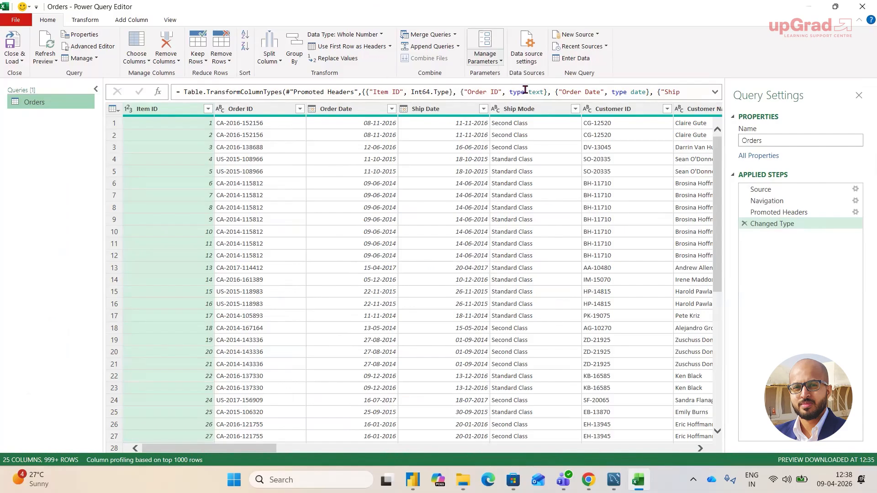
pyautogui.click(769, 190)
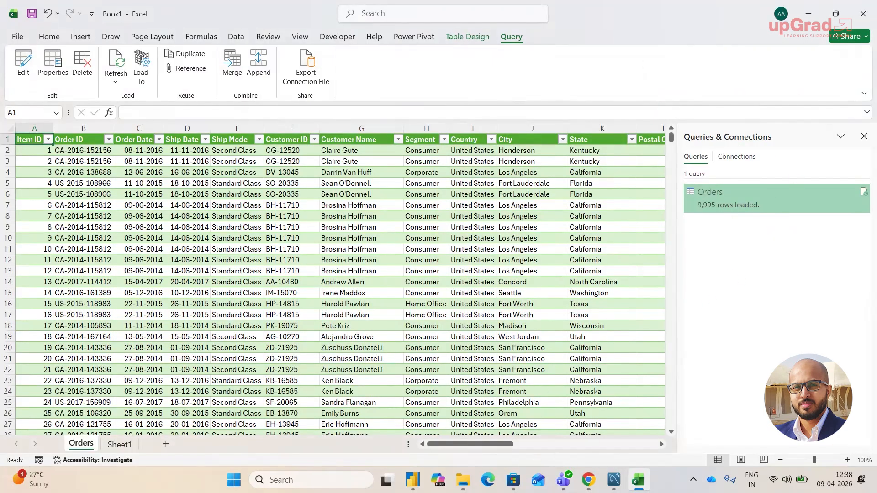
# Open the Sample+Superstore workbook from the Jaipur Batches folder and look through its Orders sheet from the last rows to the first.
pyautogui.click(463, 479)
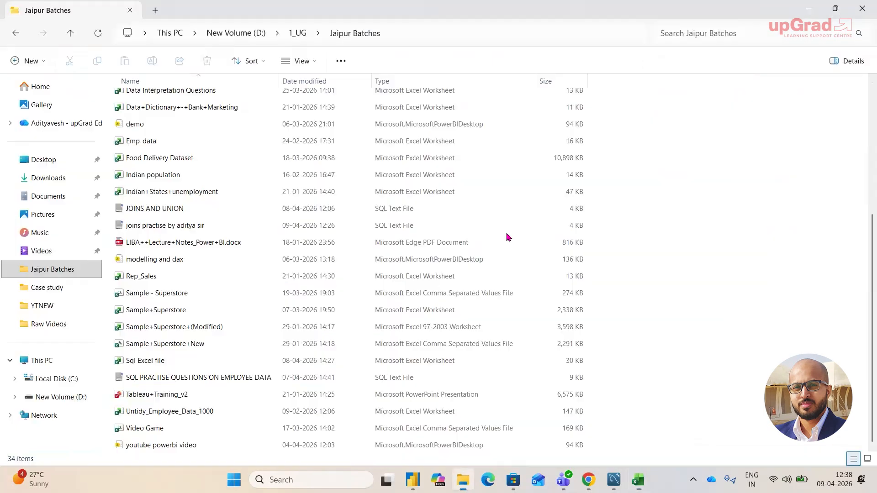
pyautogui.doubleClick(164, 315)
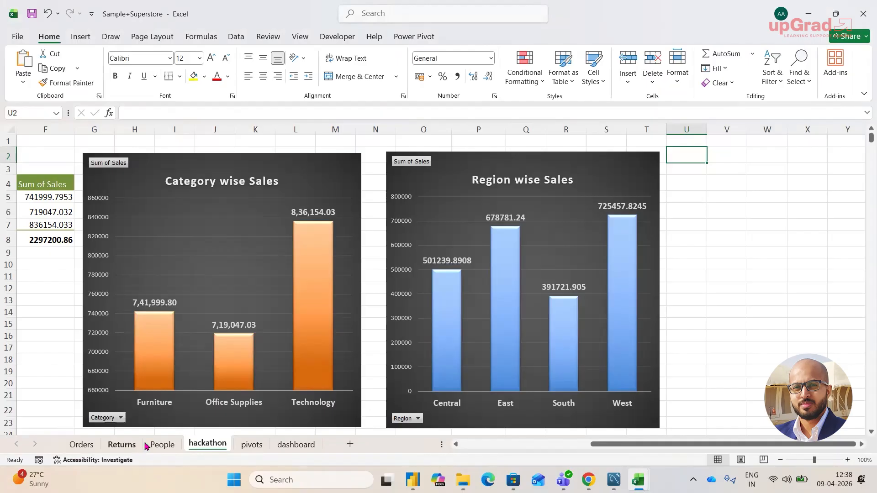
pyautogui.click(81, 445)
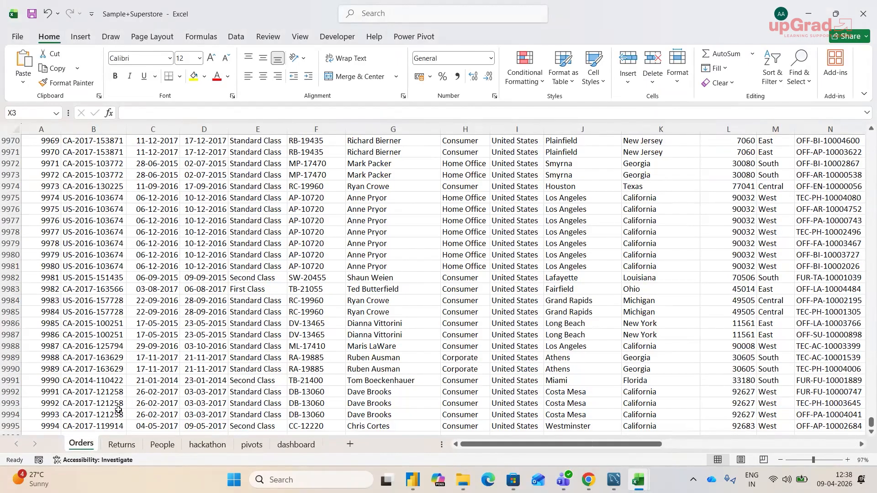
pyautogui.keyDown('ctrl'); pyautogui.scroll(-3, 273, 316); pyautogui.keyUp('ctrl')
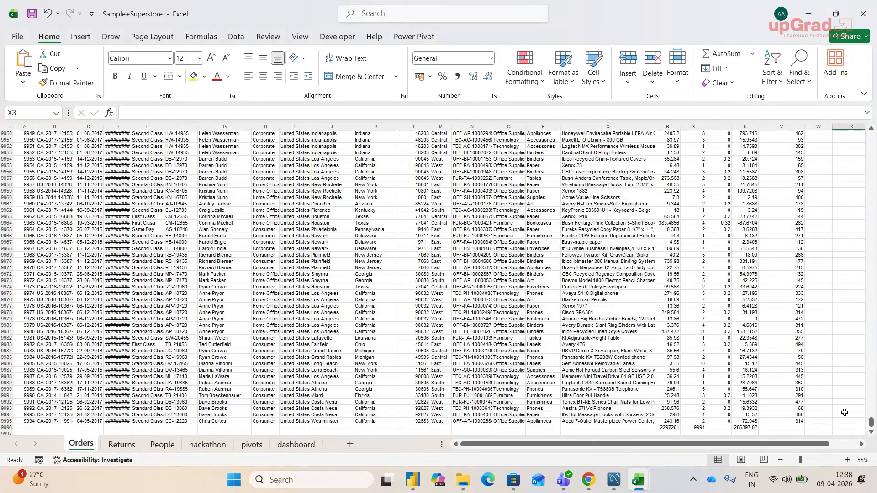
pyautogui.moveTo(863, 224); pyautogui.dragTo(864, 103)
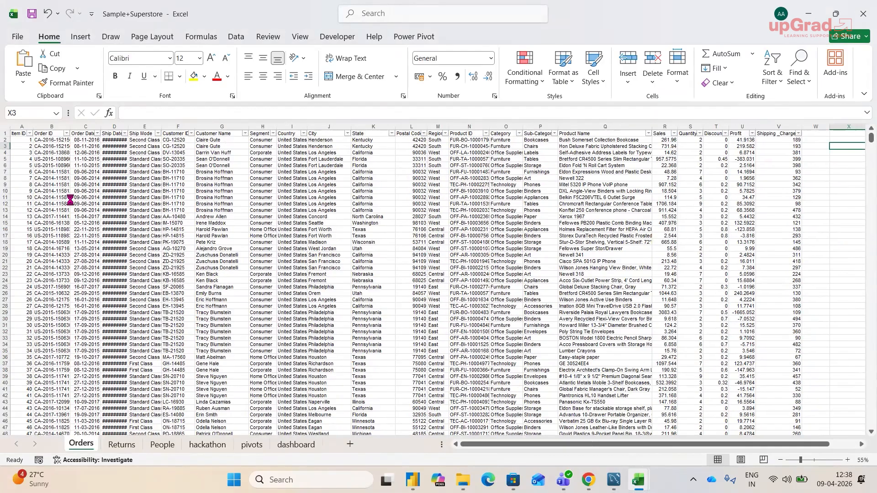
pyautogui.keyDown('ctrl'); pyautogui.scroll(3, 76, 199); pyautogui.keyUp('ctrl')
pyautogui.scroll(1, 864, 181)
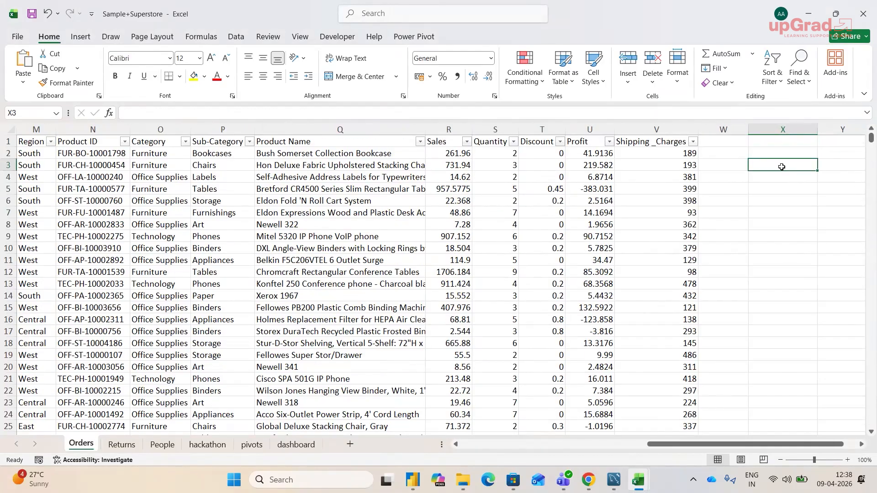
# Select a block of data rows starting at row 2 of the Orders sheet in Sample+Superstore.
pyautogui.click(609, 178)
pyautogui.click(62, 180)
pyautogui.hotkey('ctrl', 'Left')
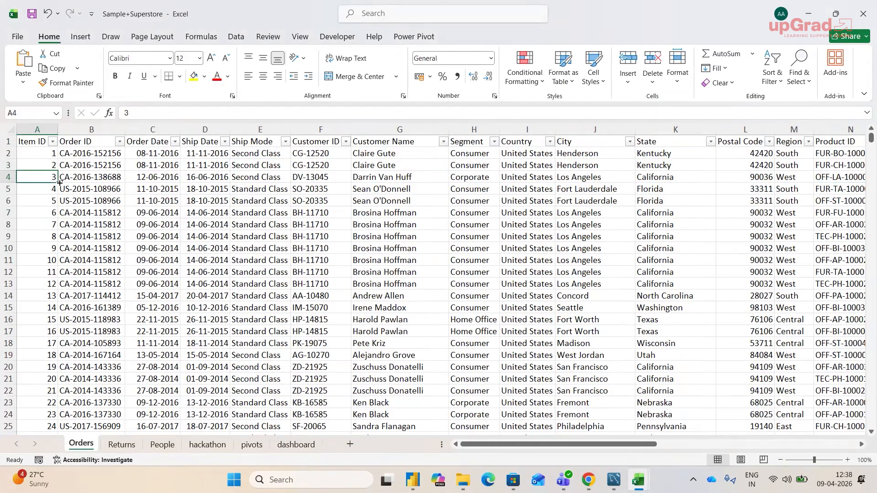
pyautogui.moveTo(8, 153); pyautogui.dragTo(9, 320)
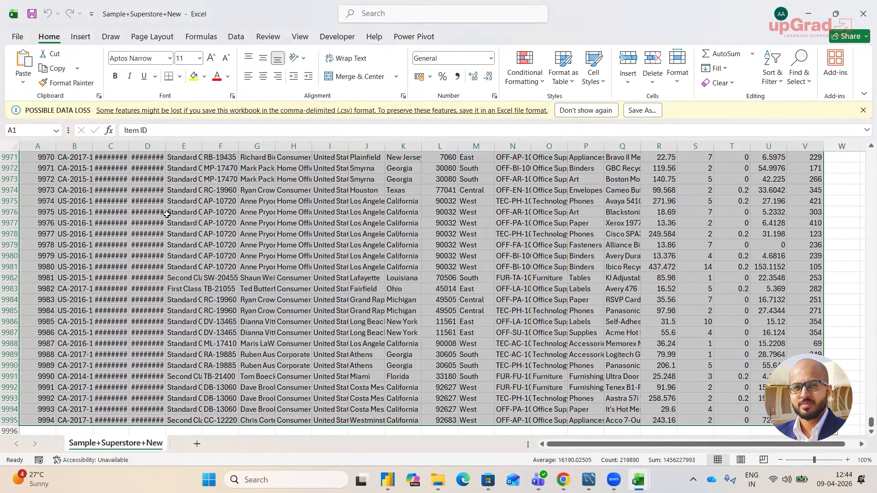
# Copy the full data range from Sample+Superstore+New and paste it over the Orders sheet's data in Sample+Superstore.
pyautogui.hotkey('ctrl', 'c')
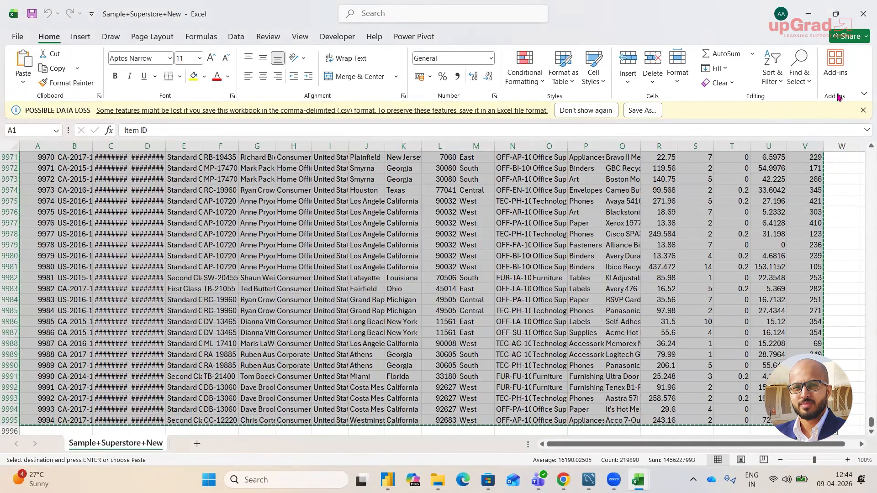
pyautogui.hotkey('alt', 'Tab')
pyautogui.click(169, 241)
pyautogui.hotkey('ctrl', 'Up')
pyautogui.hotkey('ctrl', 'Left')
pyautogui.hotkey('ctrl', 'shift', 'Right')
pyautogui.hotkey('ctrl', 'shift', 'Down')
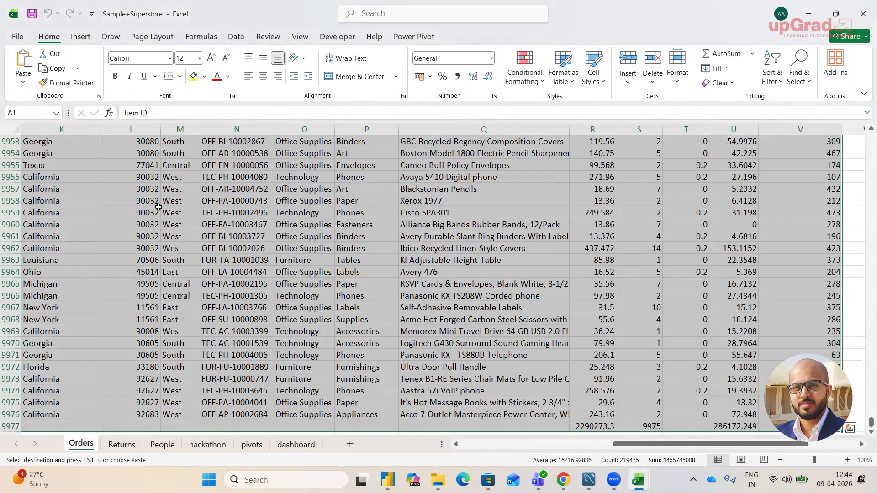
pyautogui.moveTo(675, 447); pyautogui.dragTo(454, 452)
pyautogui.hotkey('ctrl', 'v')
# Check the last and first rows of the pasted Orders data, then save and close the Sample+Superstore workbook.
pyautogui.click(47, 261)
pyautogui.hotkey('ctrl', 'Down')
pyautogui.press('Escape')
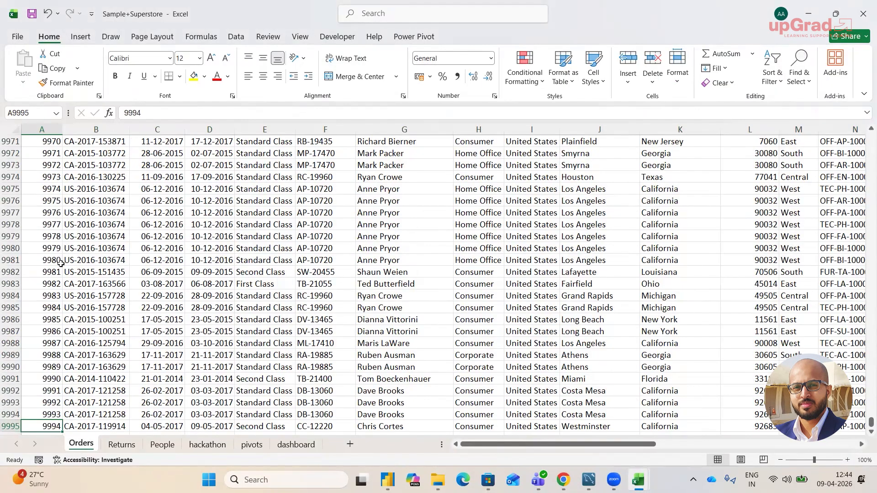
pyautogui.scroll(9, 61, 263)
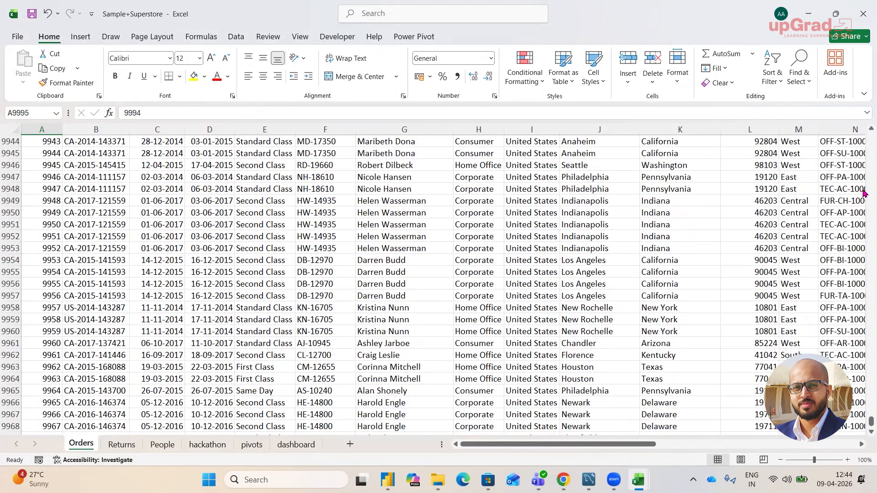
pyautogui.moveTo(870, 423); pyautogui.dragTo(870, 133)
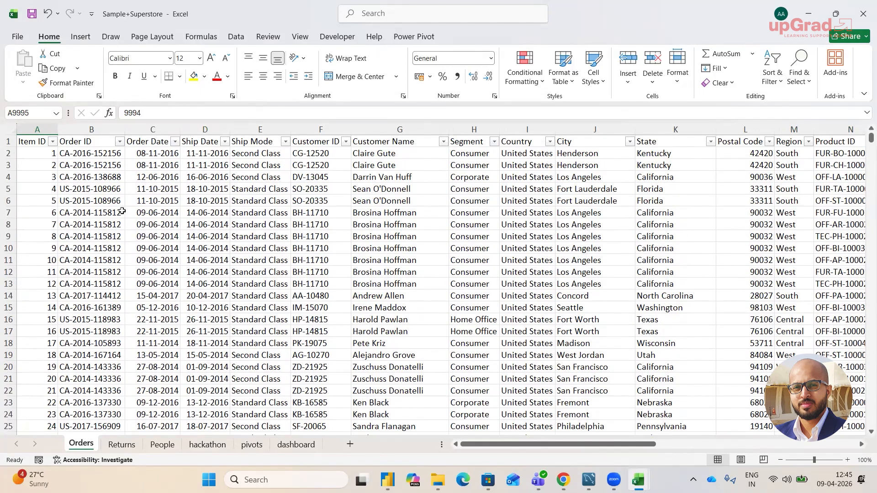
pyautogui.click(83, 210)
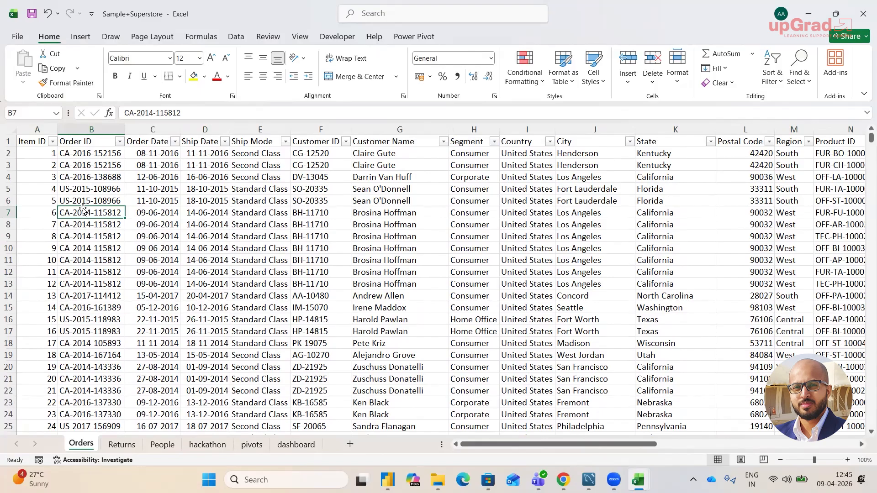
pyautogui.click(50, 238)
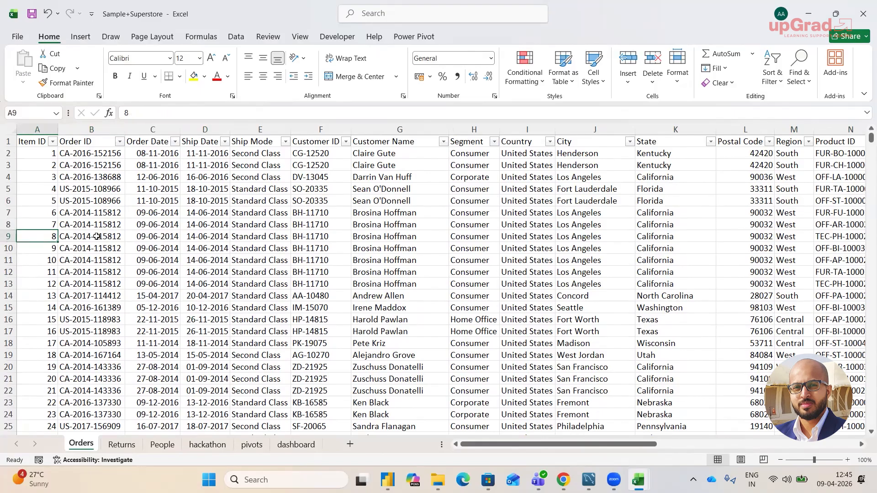
pyautogui.hotkey('ctrl', 's')
pyautogui.click(243, 240)
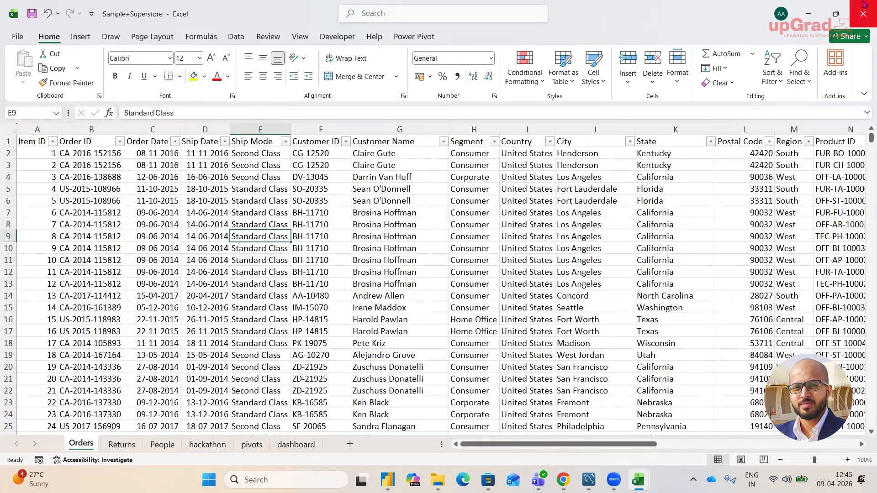
pyautogui.click(865, 6)
# Permanently delete the files 6B0EA900, B210B900 and BBC0B900 from the Jaipur Batches folder.
pyautogui.click(157, 401)
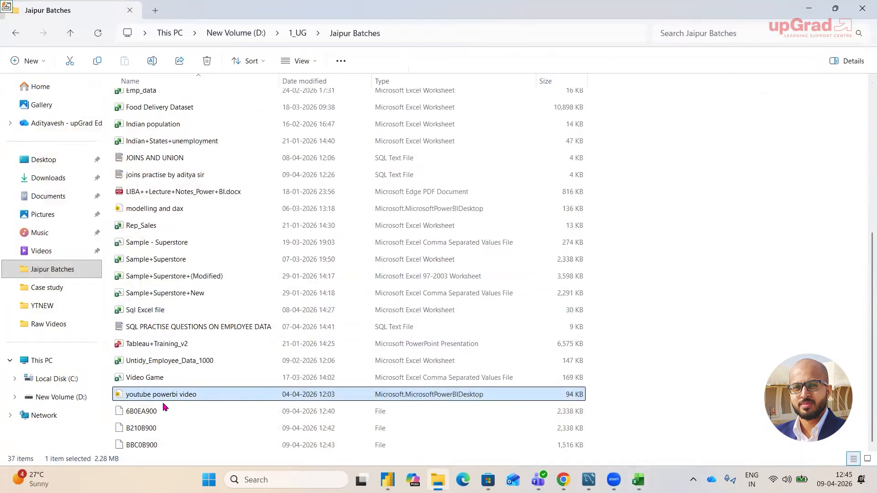
pyautogui.click(163, 417)
pyautogui.keyDown('shift'); pyautogui.click(165, 421); pyautogui.keyUp('shift')
pyautogui.hotkey('shift', 'Down')
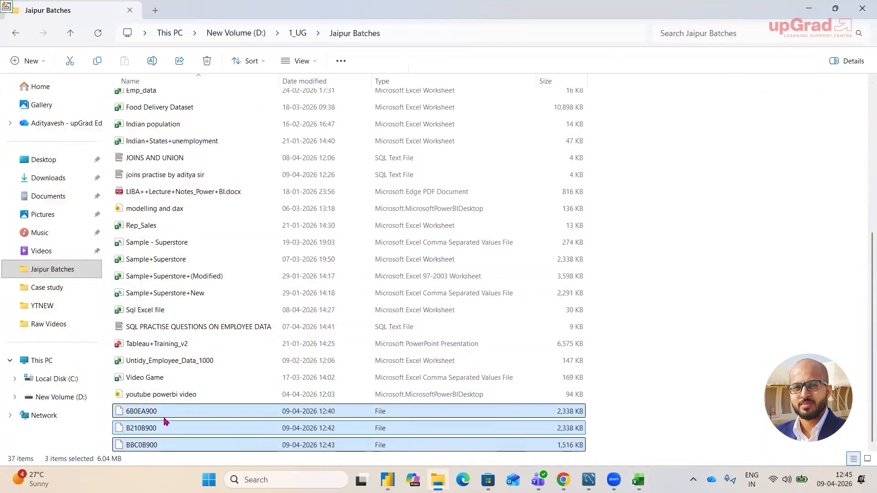
pyautogui.hotkey('shift', 'Delete')
pyautogui.press('Return')
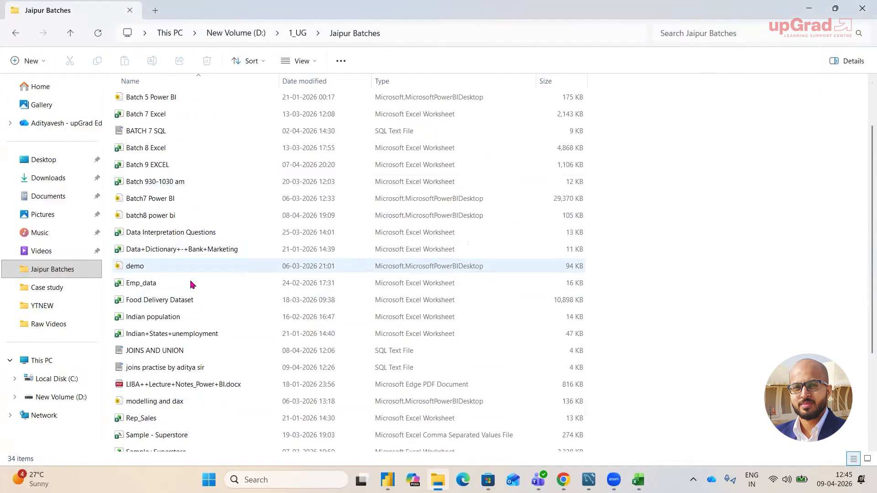
# Close the remaining open Excel window.
pyautogui.scroll(2, 181, 231)
pyautogui.click(639, 479)
pyautogui.click(863, 15)
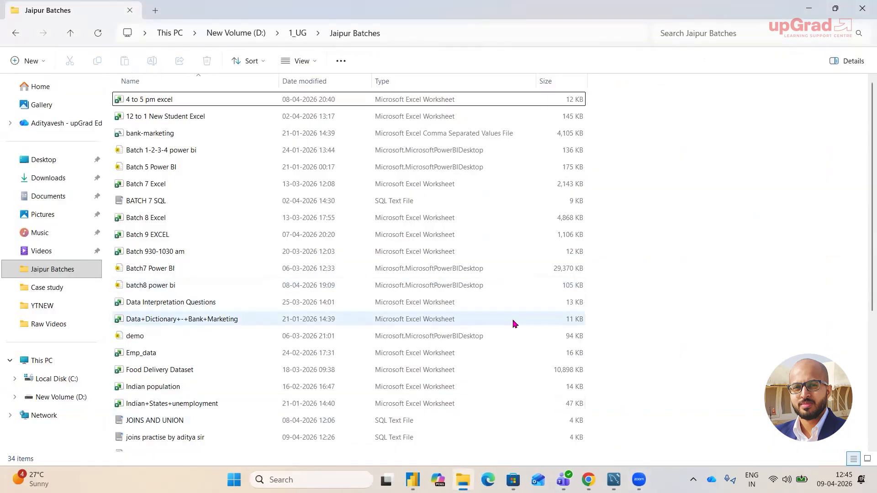
# Start a blank report in Power BI Desktop and connect it to the Sample+Superstore Excel workbook.
pyautogui.click(810, 8)
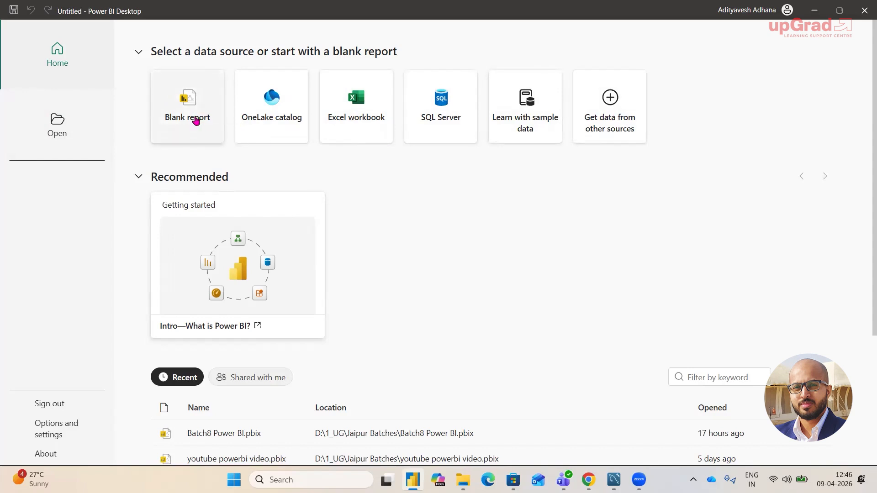
pyautogui.click(195, 121)
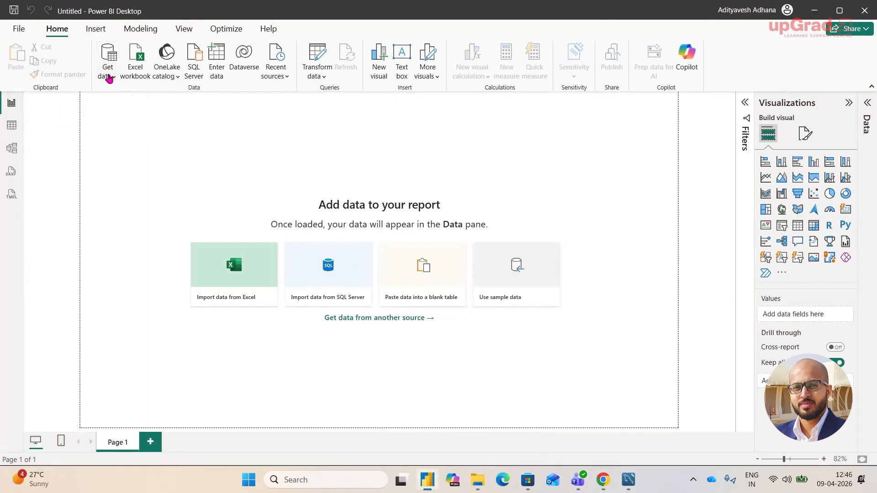
pyautogui.click(109, 77)
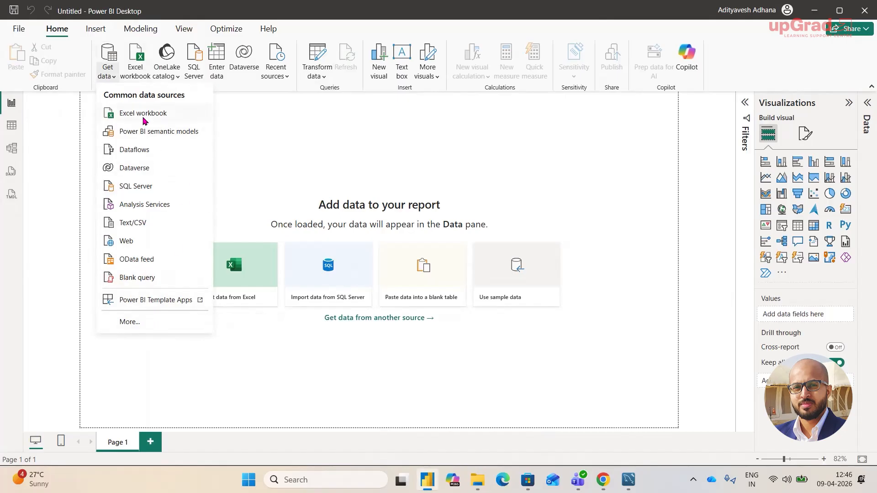
pyautogui.click(145, 120)
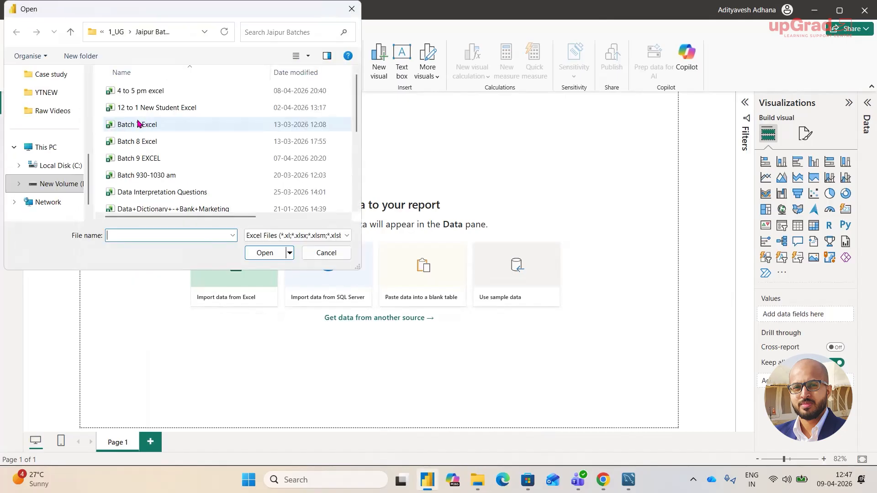
pyautogui.scroll(-5, 143, 112)
pyautogui.click(157, 155)
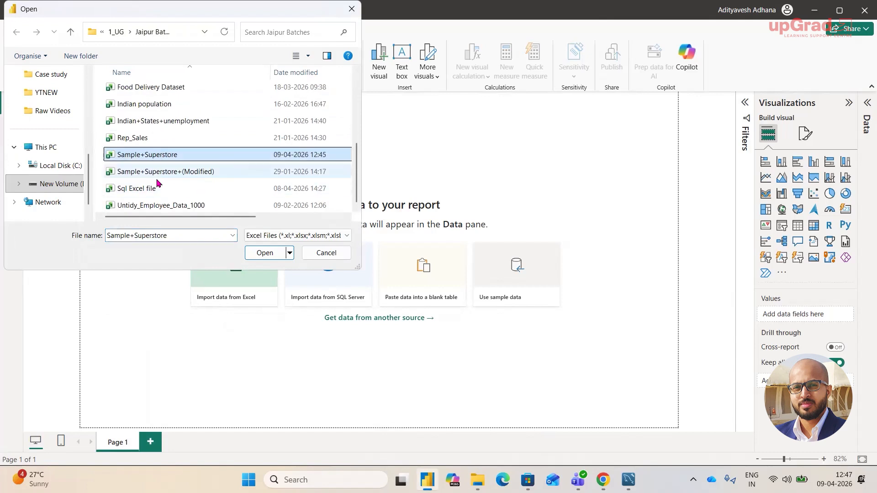
pyautogui.click(267, 253)
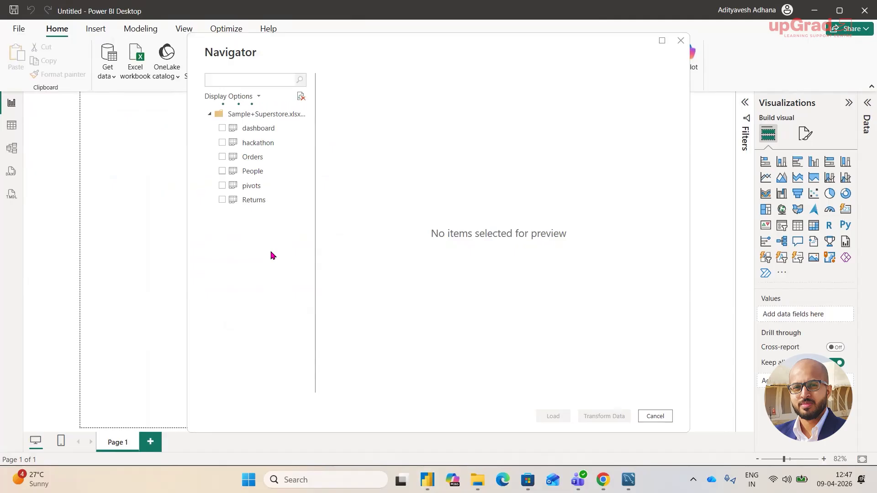
# Choose the Orders, People and Returns sheets for import, preview their data, and open them in Power Query for transformation.
pyautogui.click(275, 158)
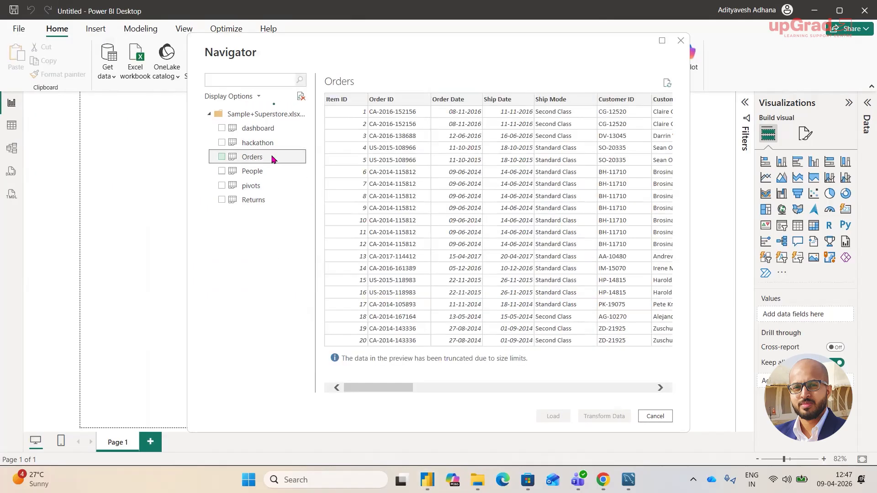
pyautogui.click(222, 156)
pyautogui.click(222, 170)
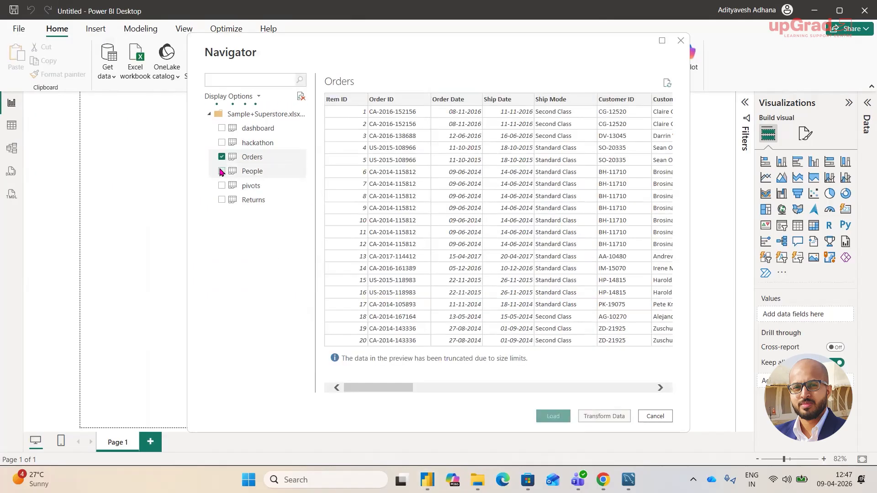
pyautogui.click(221, 200)
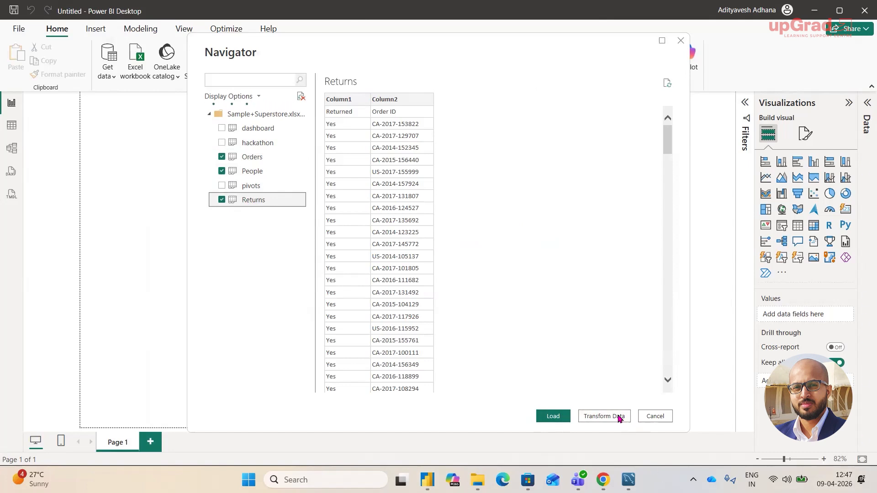
pyautogui.click(263, 171)
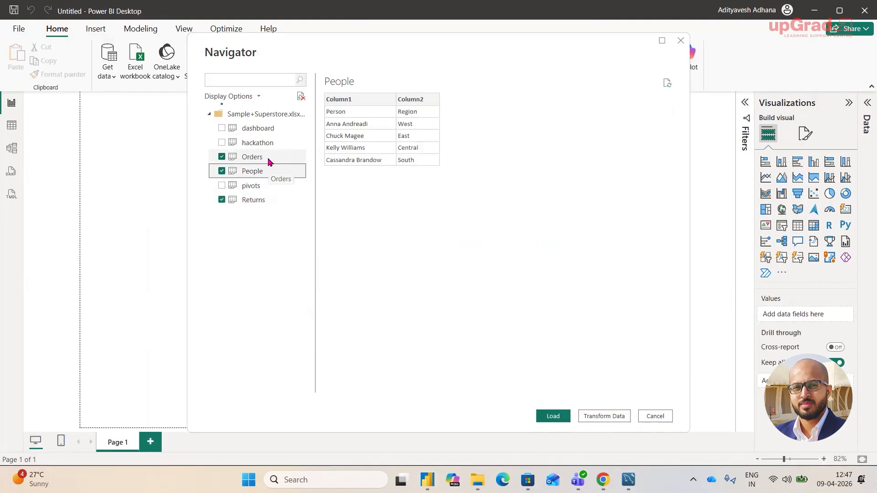
pyautogui.click(269, 160)
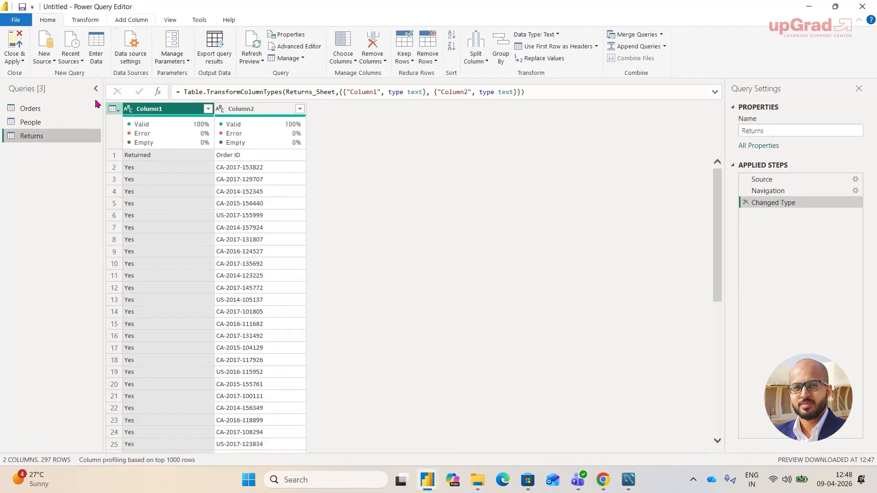
# View the Orders query, check the model and report views in the main report window, and return to the Power Query Editor.
pyautogui.click(58, 109)
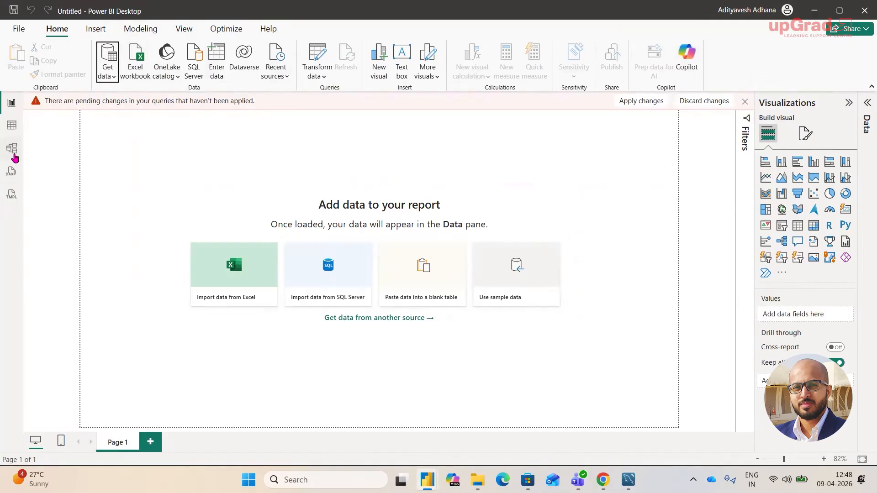
pyautogui.click(11, 149)
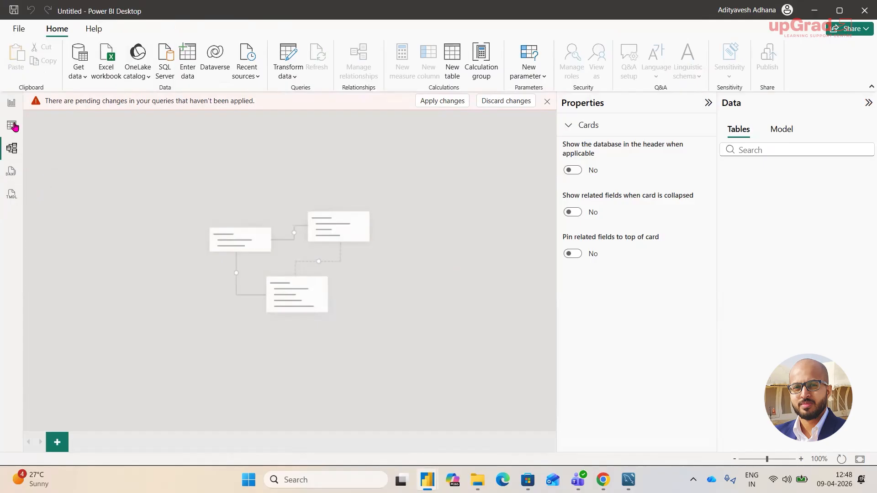
pyautogui.click(11, 106)
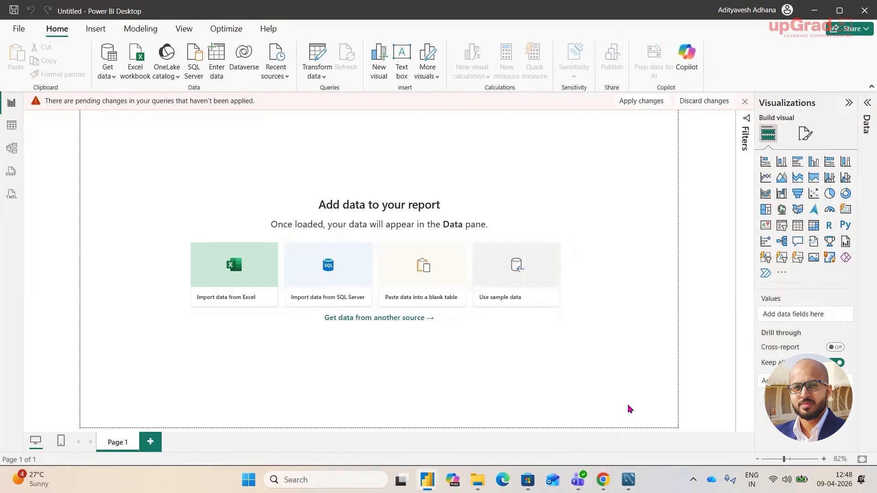
pyautogui.moveTo(427, 479)
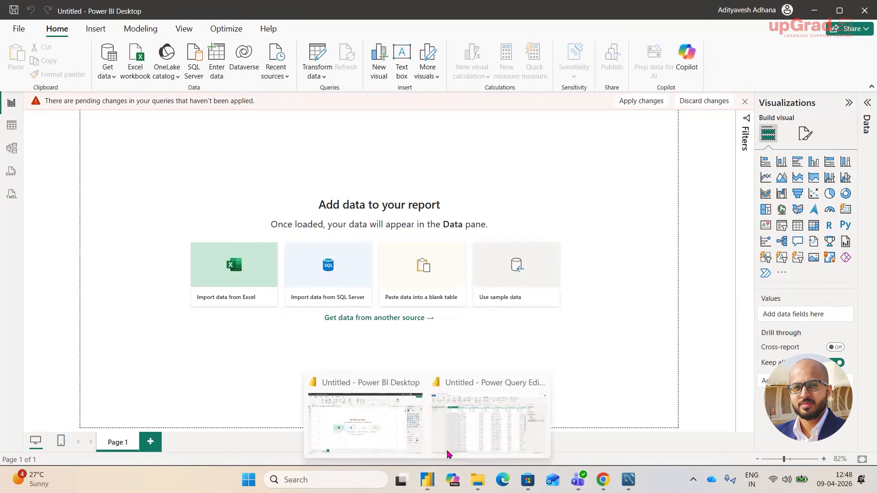
pyautogui.click(491, 402)
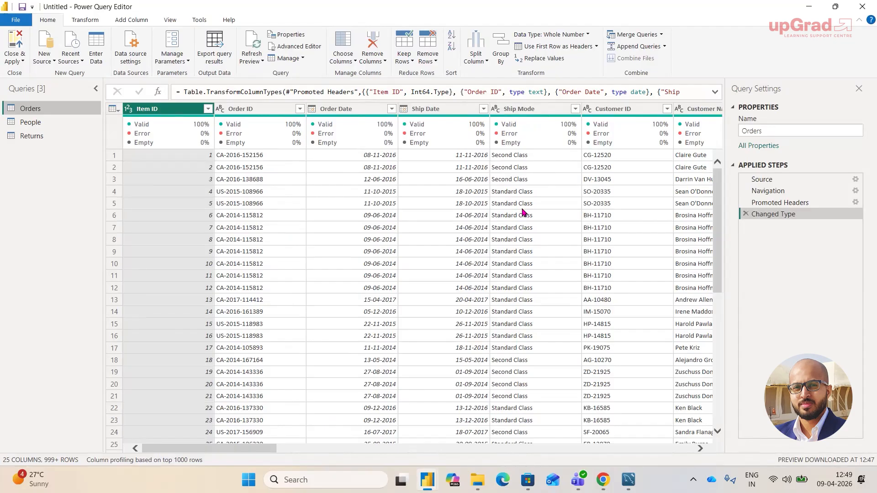
# Convert the Customer Name column of the Orders query to uppercase and delete that applied step again.
pyautogui.click(528, 113)
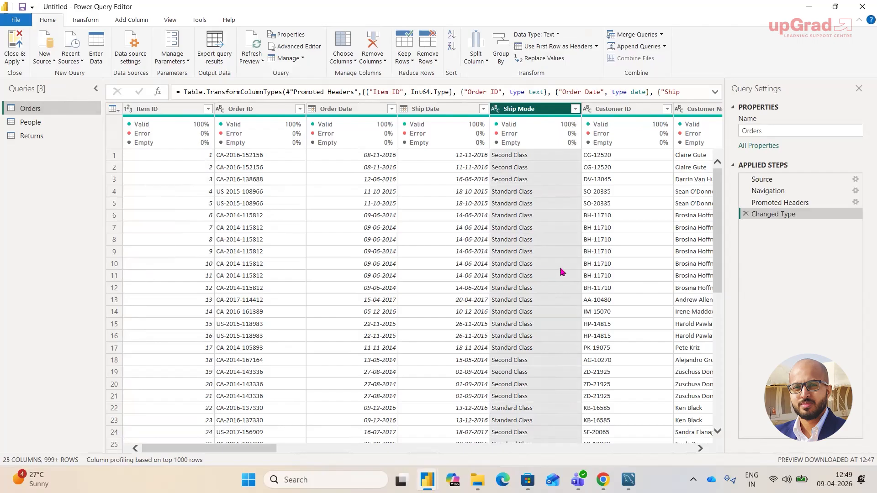
pyautogui.hscroll(5, 562, 273)
pyautogui.hscroll(-1, 391, 204)
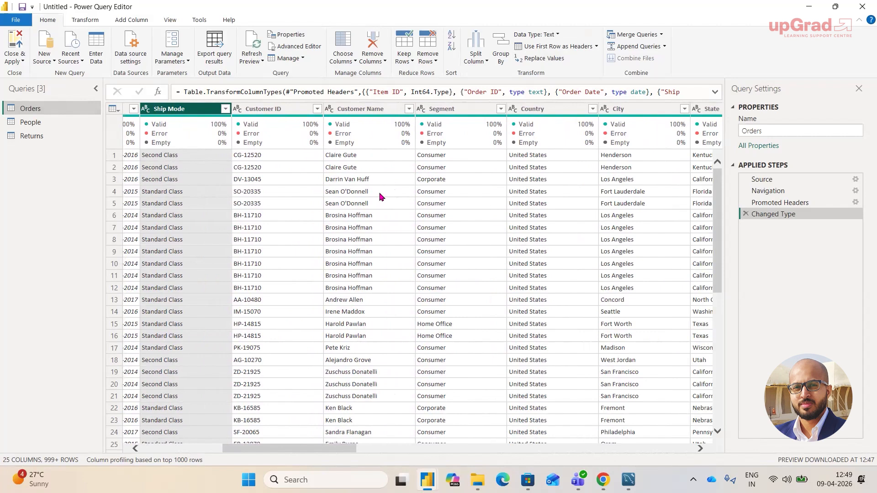
pyautogui.click(361, 110)
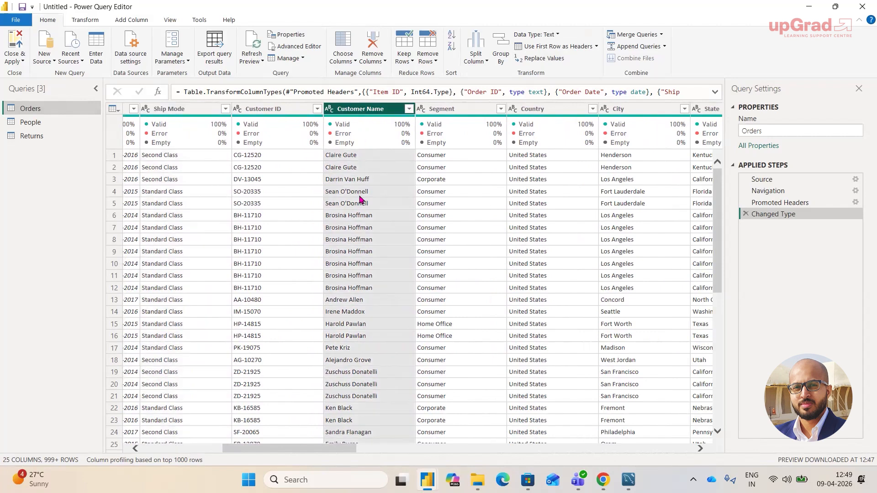
pyautogui.click(82, 21)
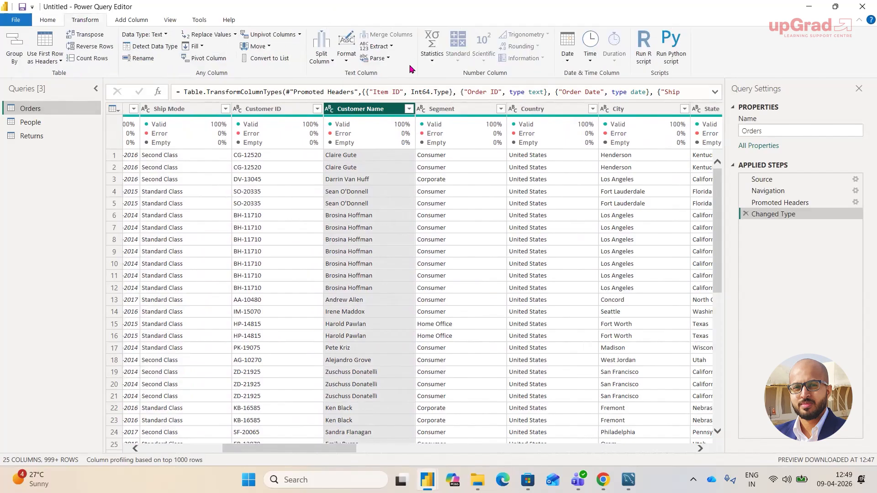
pyautogui.click(346, 62)
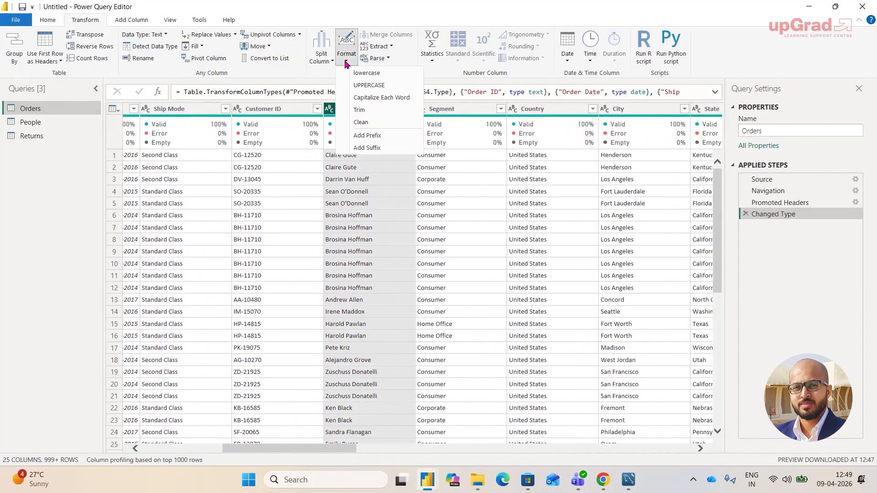
pyautogui.click(364, 87)
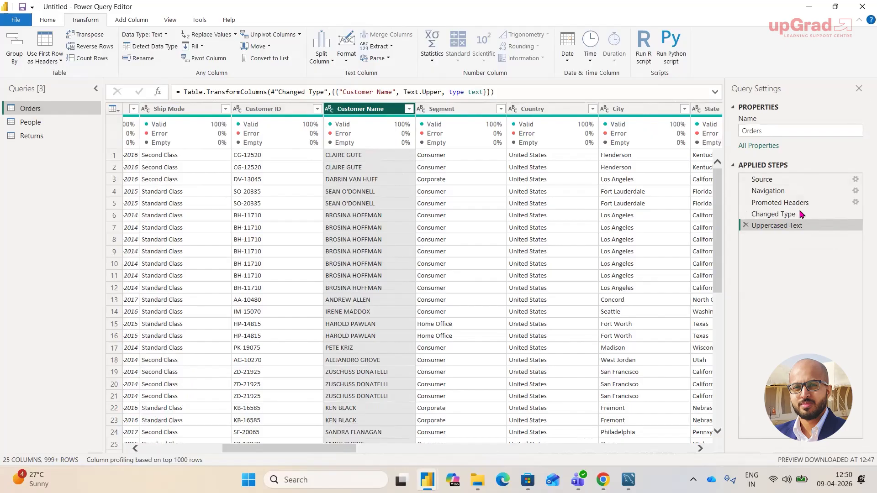
pyautogui.click(745, 225)
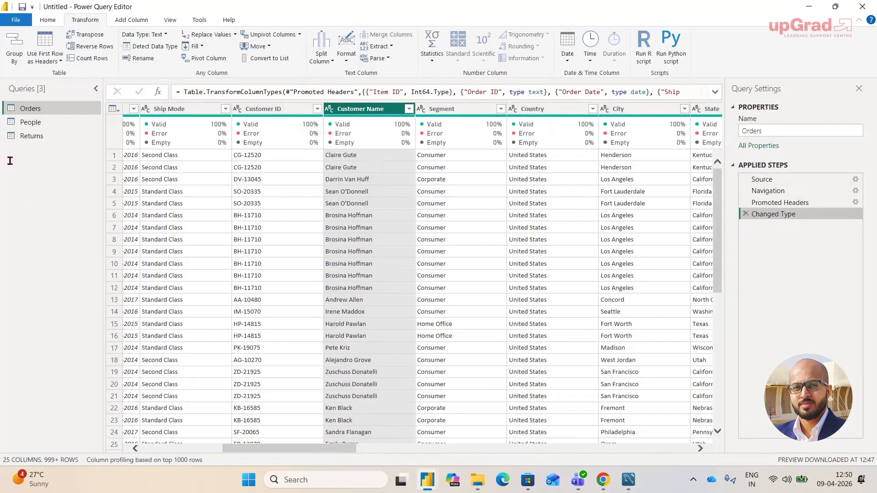
pyautogui.click(50, 20)
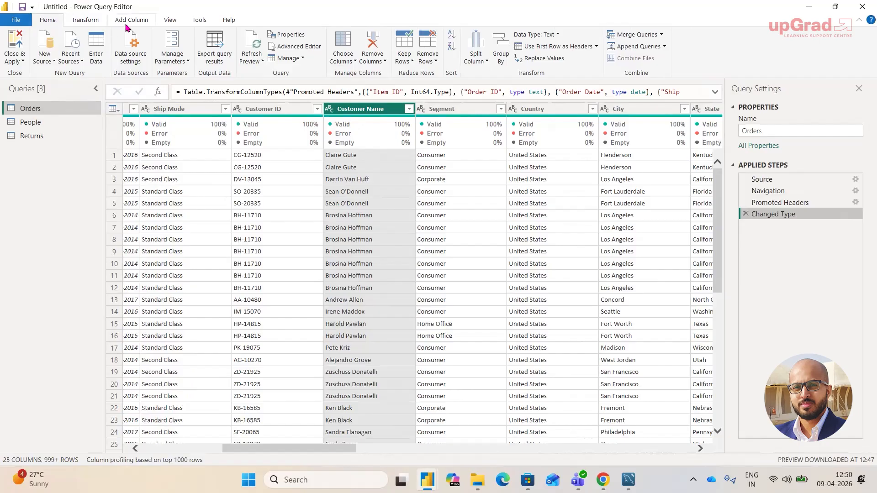
pyautogui.click(83, 21)
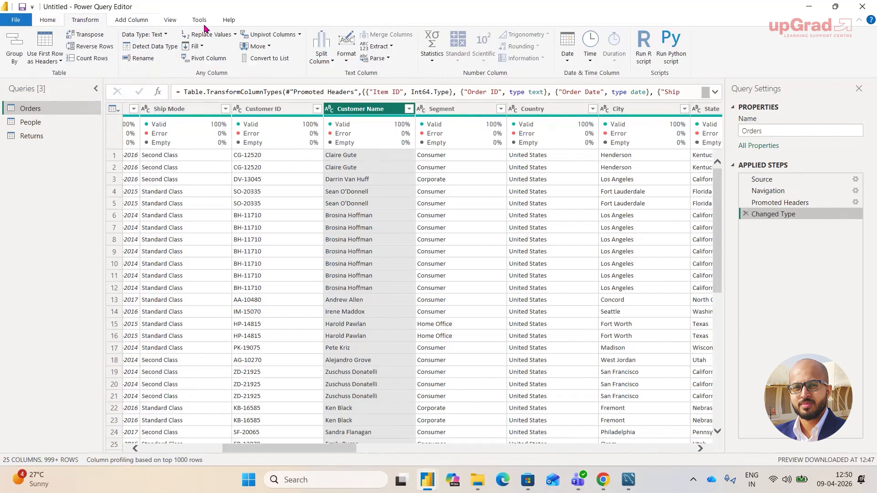
pyautogui.click(48, 20)
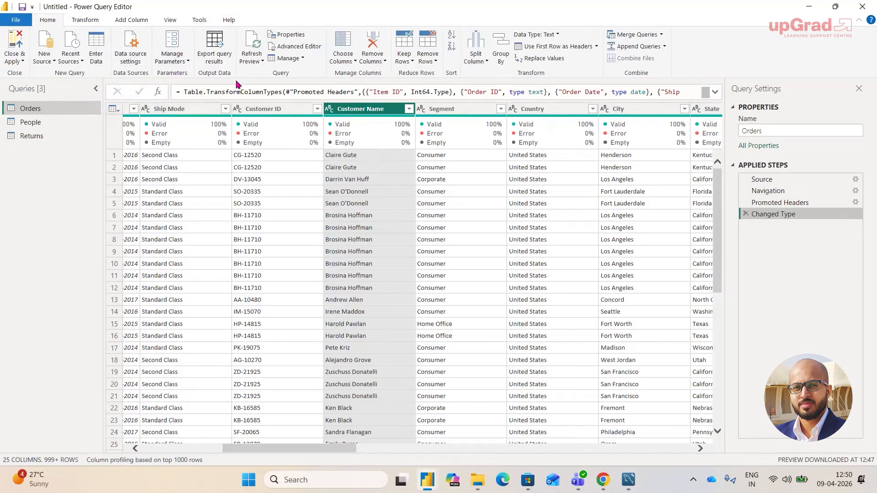
# Examine the valid, error and empty shares of Item ID, Column23, Column24 and Column25 in the Orders query.
pyautogui.moveTo(259, 451); pyautogui.dragTo(178, 452)
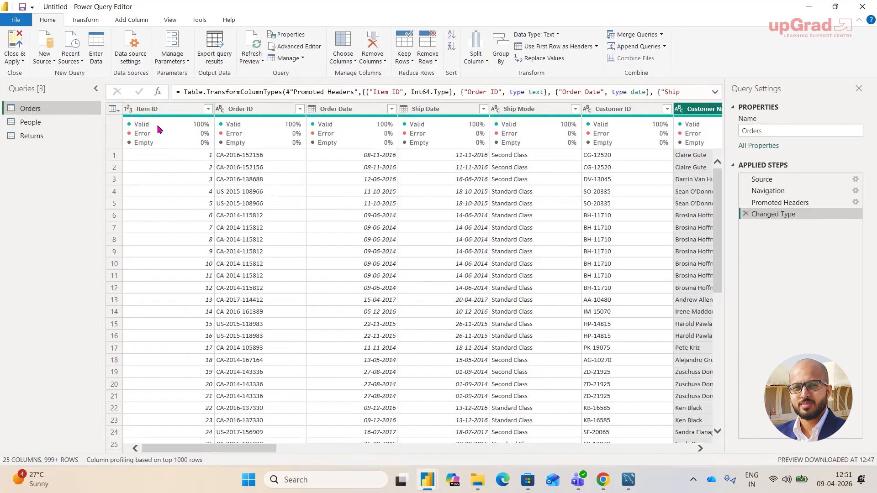
pyautogui.moveTo(144, 128)
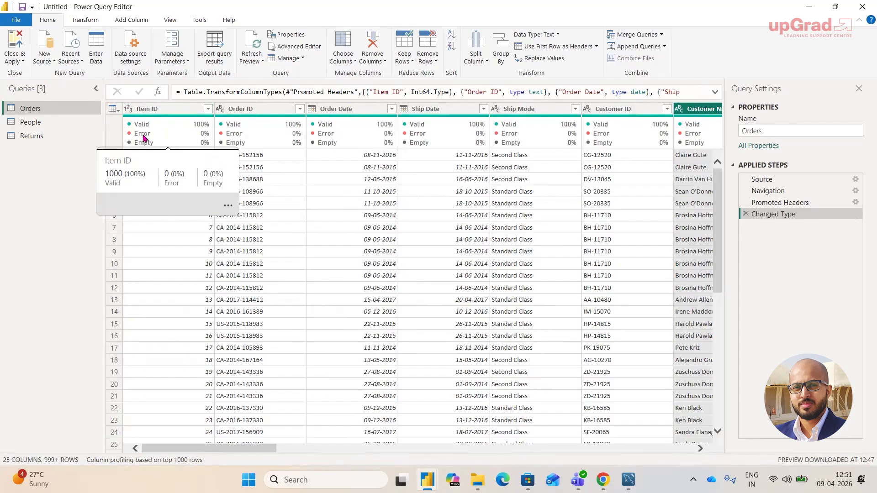
pyautogui.click(168, 118)
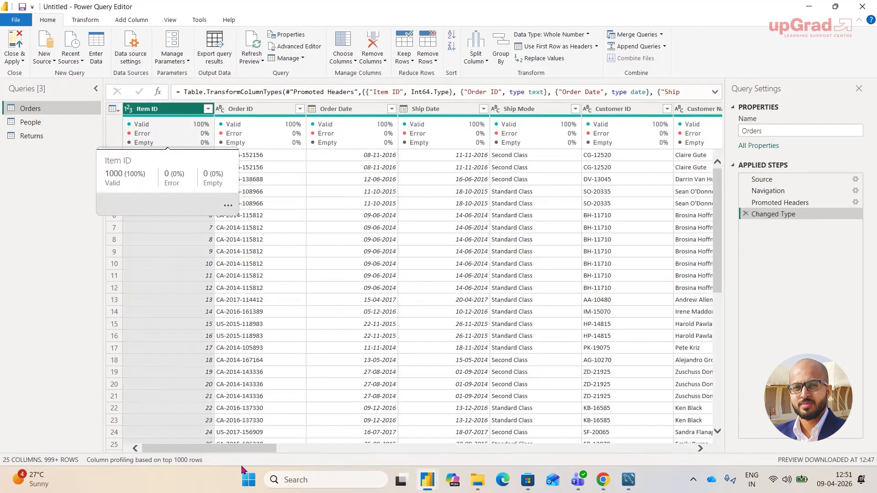
pyautogui.moveTo(238, 451); pyautogui.dragTo(629, 450)
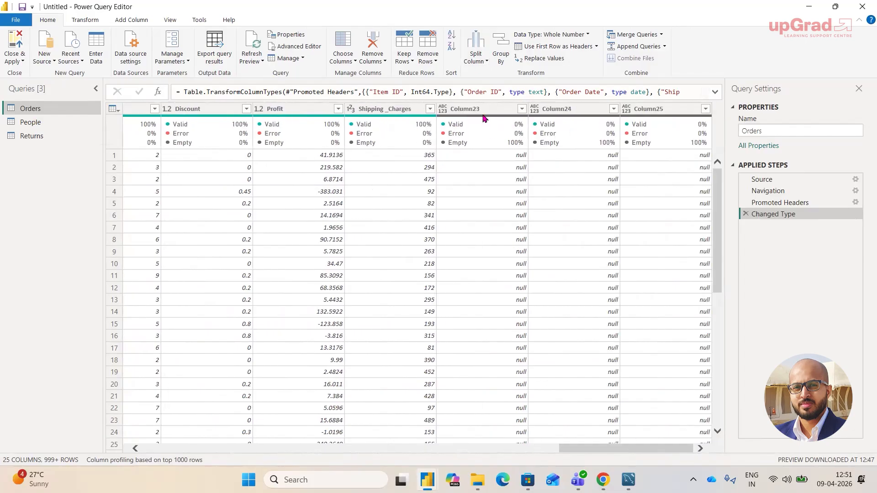
pyautogui.moveTo(455, 146)
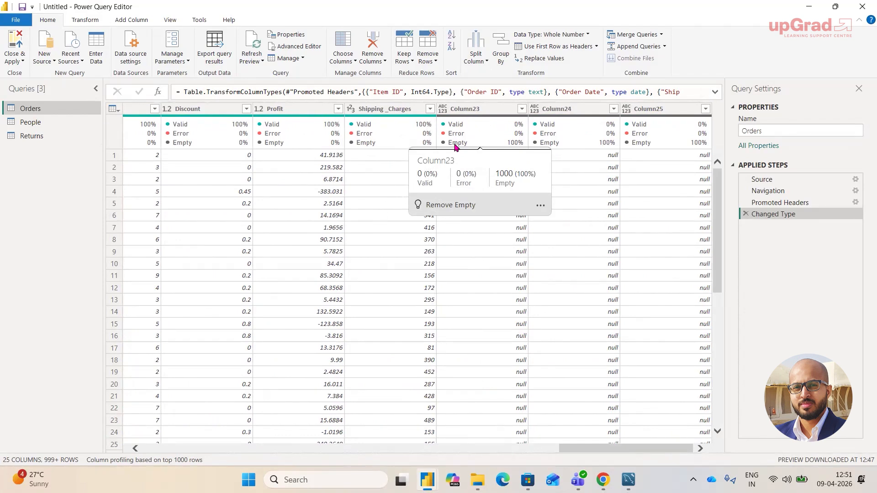
pyautogui.click(490, 111)
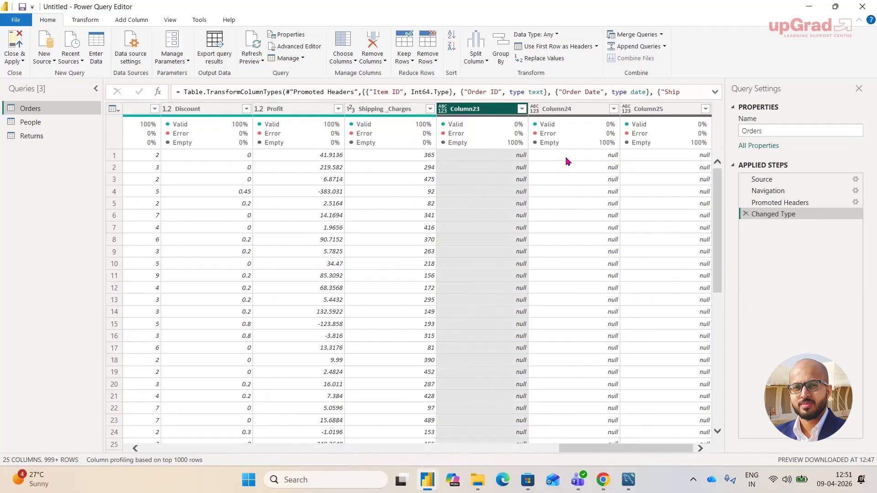
pyautogui.click(567, 113)
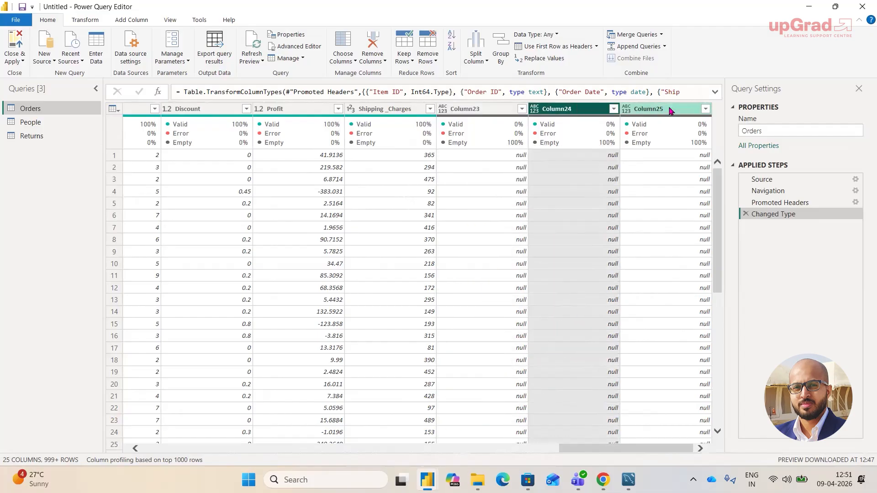
pyautogui.click(669, 111)
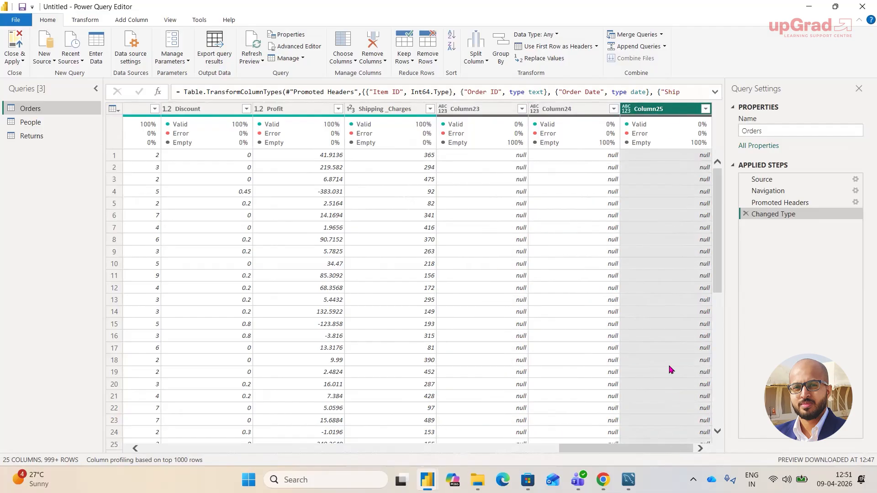
pyautogui.moveTo(600, 139)
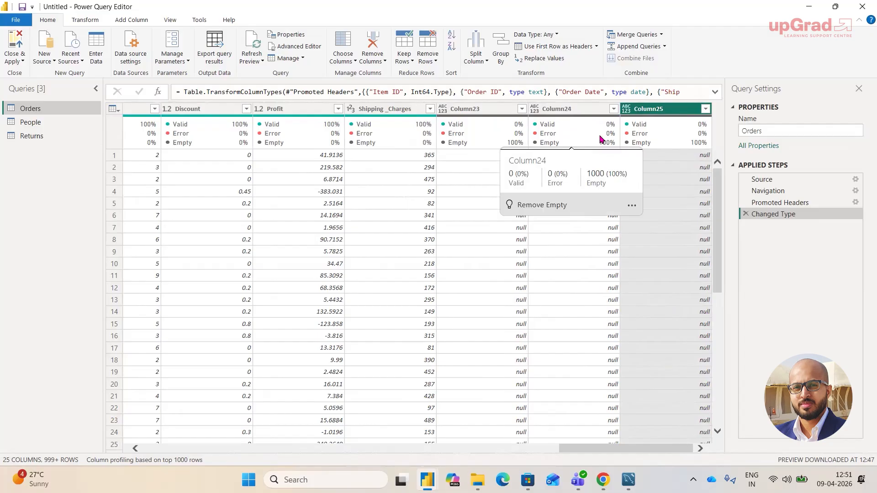
pyautogui.moveTo(624, 450); pyautogui.dragTo(558, 457)
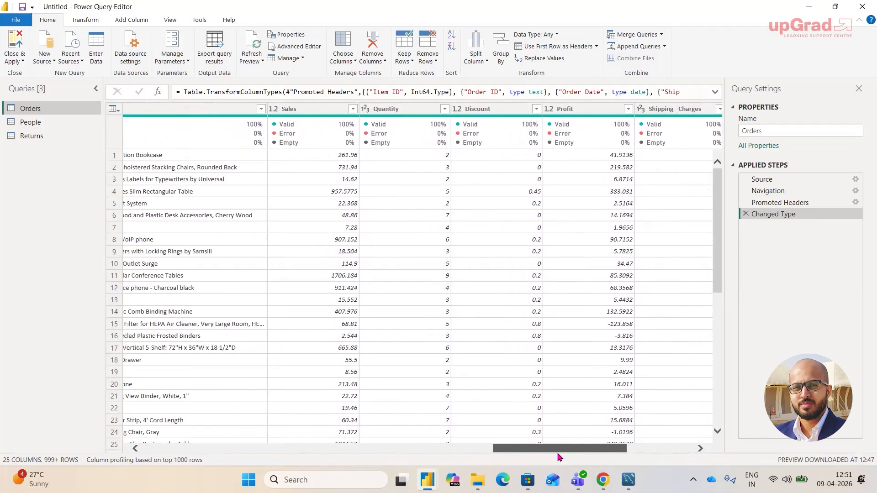
pyautogui.moveTo(513, 453); pyautogui.dragTo(146, 454)
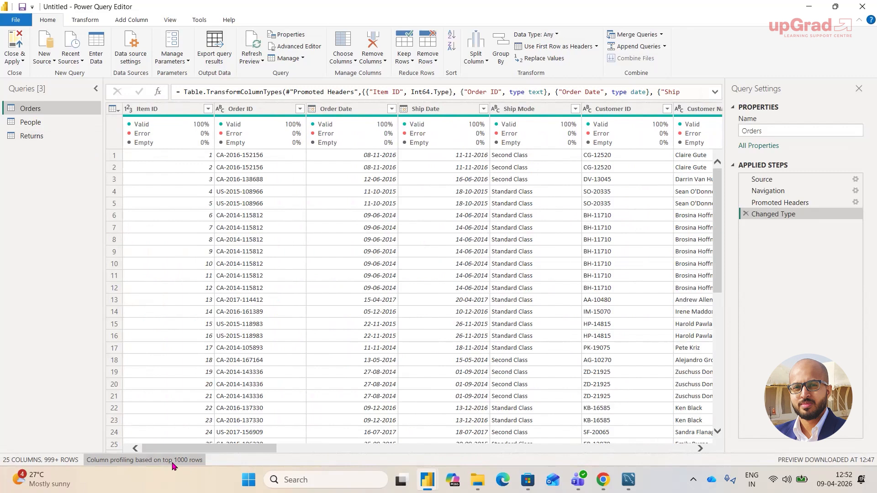
pyautogui.moveTo(142, 148)
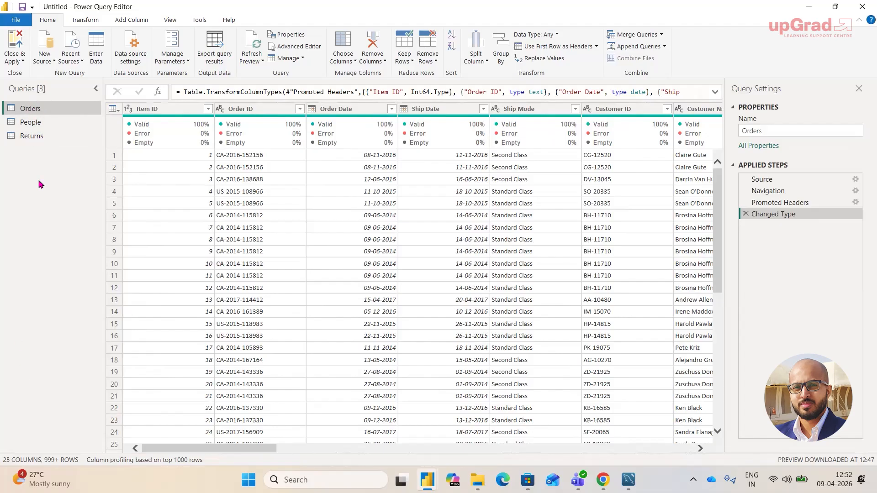
pyautogui.moveTo(54, 106)
pyautogui.mouseDown()
pyautogui.moveTo(70, 90)
pyautogui.moveTo(58, 126)
pyautogui.moveTo(68, 111)
pyautogui.mouseUp()
pyautogui.moveTo(57, 130)
pyautogui.mouseDown()
pyautogui.moveTo(61, 139)
pyautogui.moveTo(73, 122)
pyautogui.mouseUp()
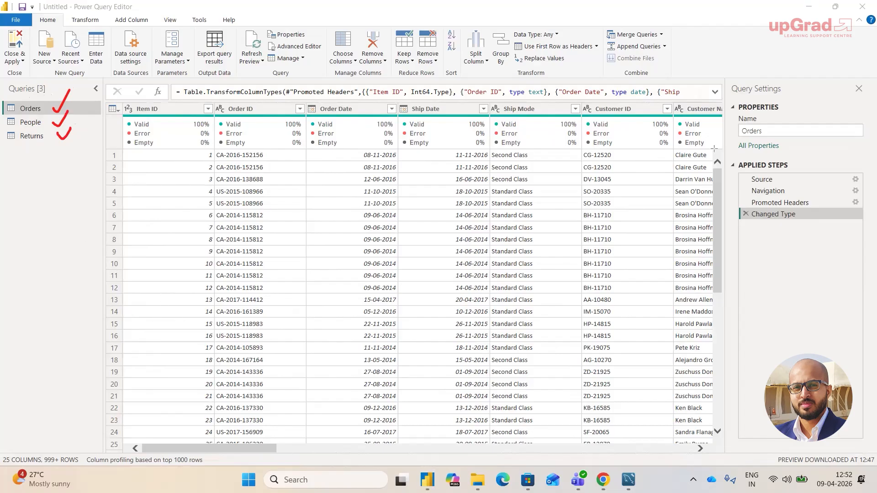
pyautogui.moveTo(732, 155)
pyautogui.mouseDown()
pyautogui.moveTo(745, 264)
pyautogui.moveTo(870, 280)
pyautogui.mouseUp()
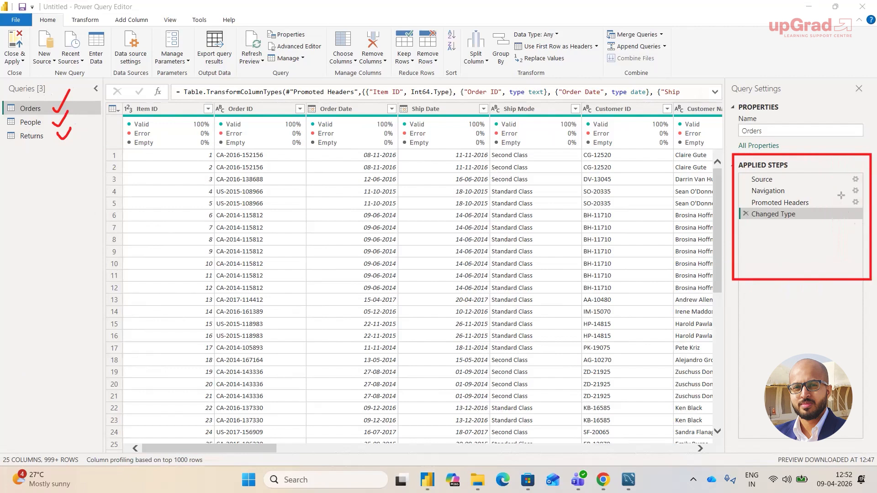
pyautogui.moveTo(729, 101)
pyautogui.mouseDown()
pyautogui.moveTo(742, 143)
pyautogui.moveTo(868, 146)
pyautogui.mouseUp()
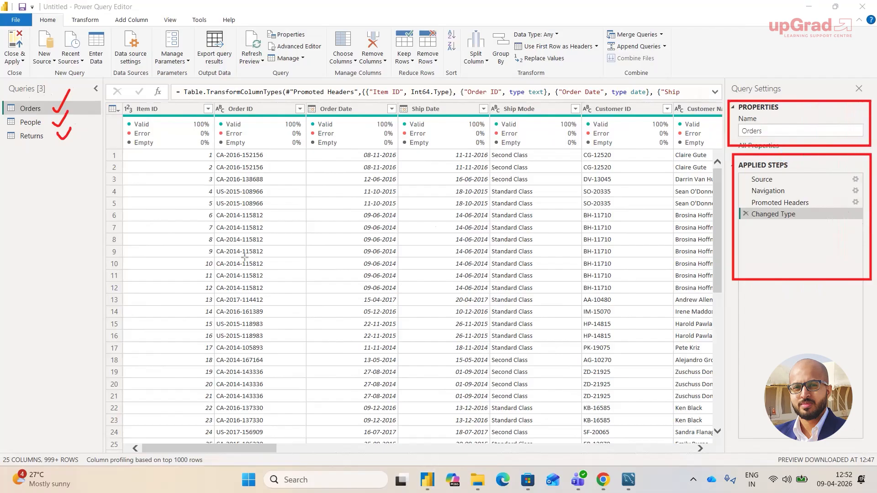
pyautogui.press('e')
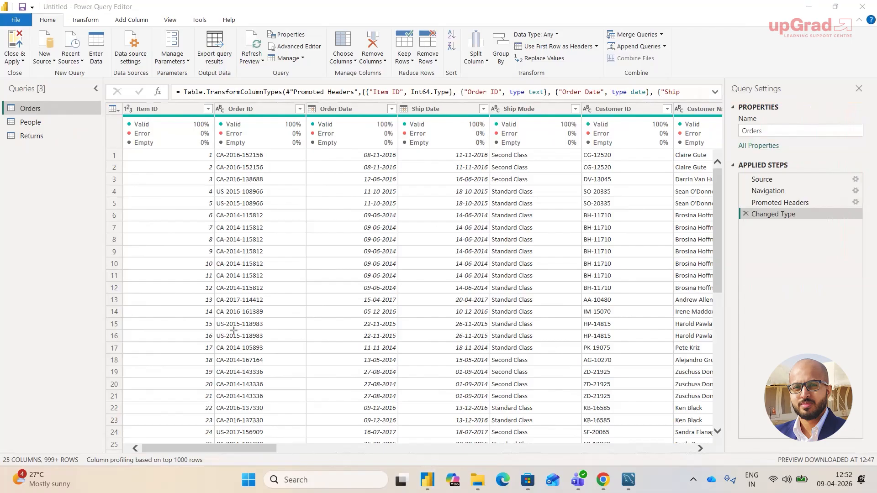
pyautogui.moveTo(164, 84)
pyautogui.mouseDown()
pyautogui.moveTo(192, 112)
pyautogui.moveTo(744, 104)
pyautogui.moveTo(728, 101)
pyautogui.mouseUp()
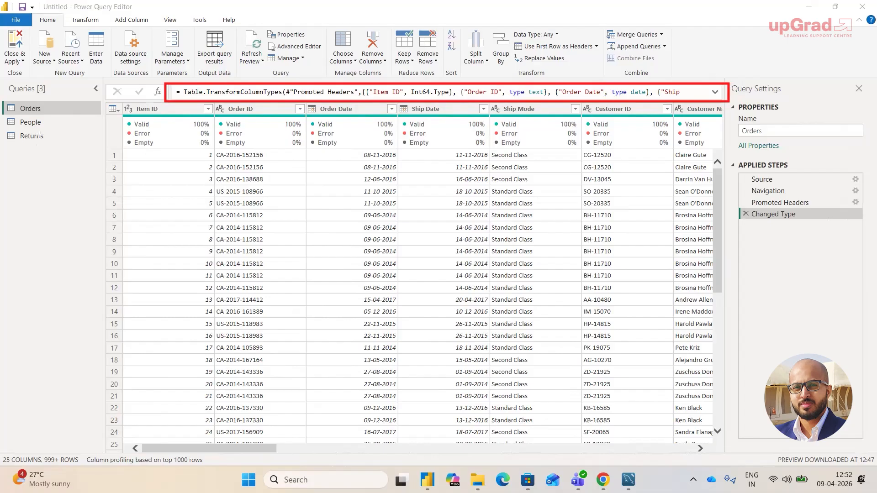
pyautogui.hotkey('ctrl', 'z')
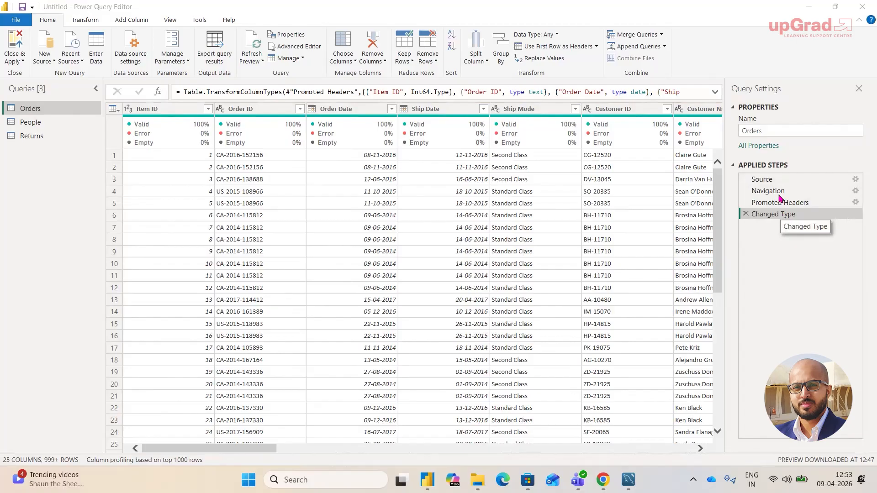
# Examine the full formula of the Changed Type step in the Orders query, including the data type assigned to each column.
pyautogui.click(715, 94)
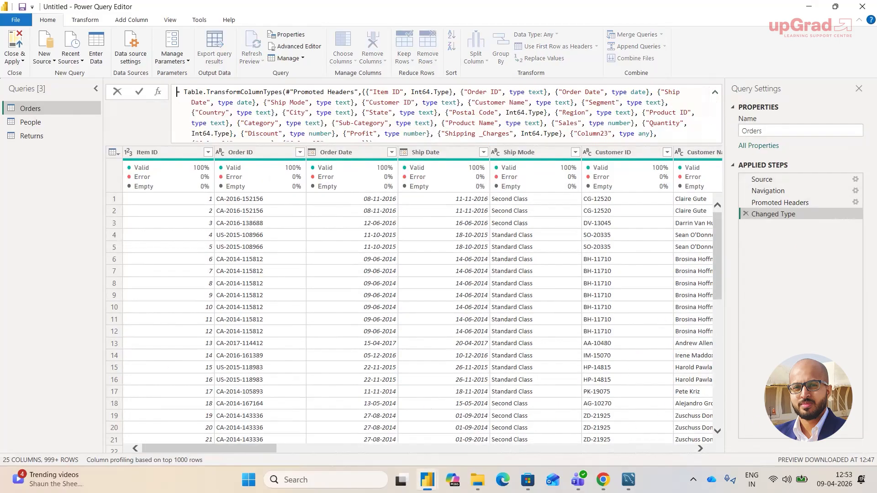
pyautogui.moveTo(173, 85)
pyautogui.mouseDown()
pyautogui.moveTo(215, 153)
pyautogui.moveTo(724, 147)
pyautogui.mouseUp()
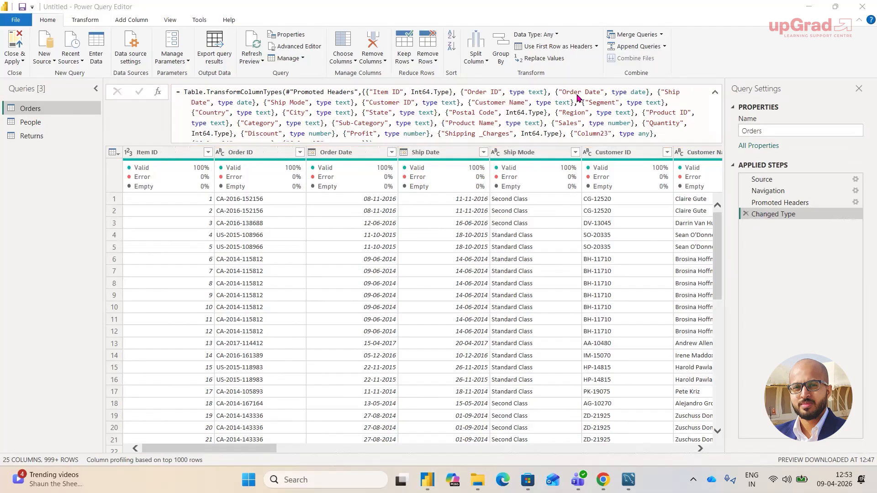
pyautogui.click(715, 93)
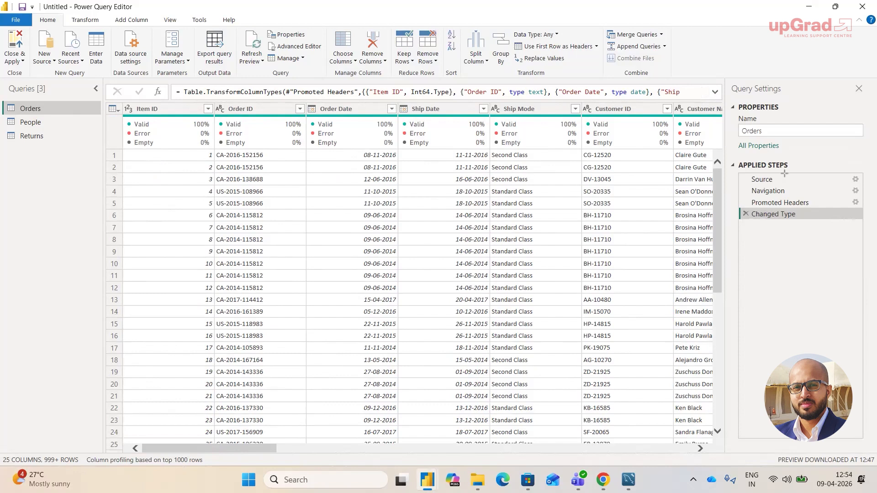
pyautogui.moveTo(163, 155)
pyautogui.mouseDown()
pyautogui.moveTo(152, 109)
pyautogui.moveTo(162, 114)
pyautogui.mouseUp()
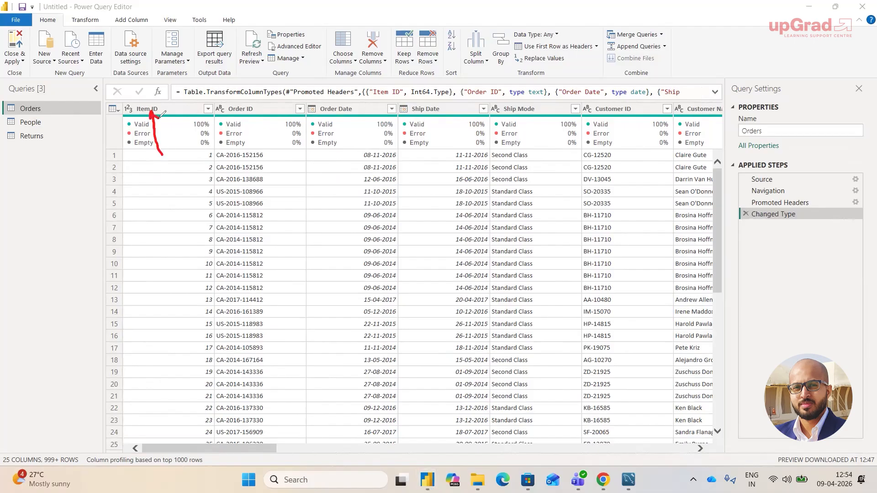
pyautogui.moveTo(144, 150); pyautogui.dragTo(136, 115)
pyautogui.moveTo(250, 153)
pyautogui.mouseDown()
pyautogui.moveTo(250, 117)
pyautogui.moveTo(231, 127)
pyautogui.moveTo(222, 120)
pyautogui.moveTo(234, 119)
pyautogui.mouseUp()
pyautogui.moveTo(324, 153); pyautogui.dragTo(324, 111)
pyautogui.moveTo(317, 137)
pyautogui.mouseDown()
pyautogui.moveTo(312, 113)
pyautogui.moveTo(318, 117)
pyautogui.mouseUp()
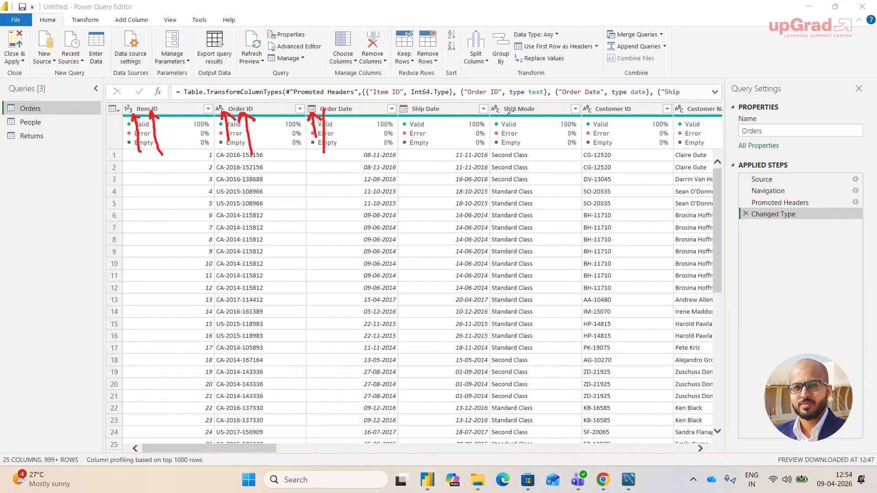
pyautogui.moveTo(501, 95)
pyautogui.mouseDown()
pyautogui.moveTo(490, 97)
pyautogui.moveTo(502, 115)
pyautogui.moveTo(500, 94)
pyautogui.mouseUp()
pyautogui.moveTo(132, 96)
pyautogui.mouseDown()
pyautogui.moveTo(119, 101)
pyautogui.moveTo(139, 125)
pyautogui.moveTo(132, 93)
pyautogui.mouseUp()
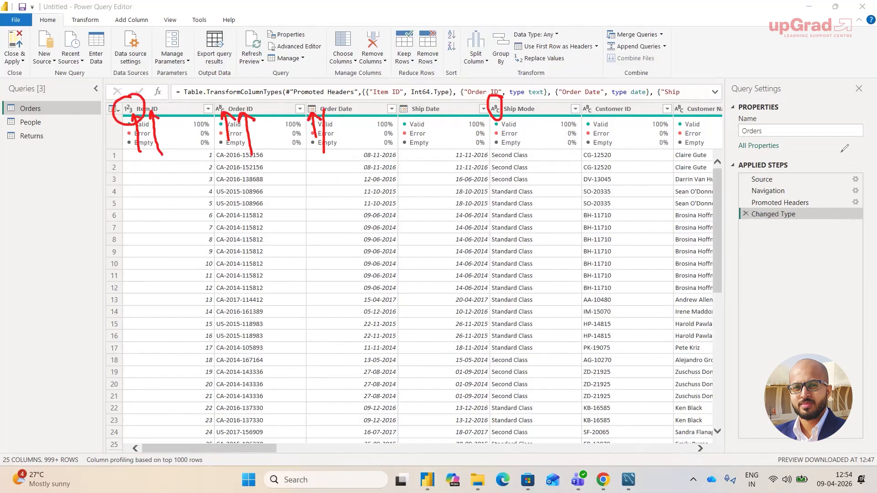
pyautogui.press('e')
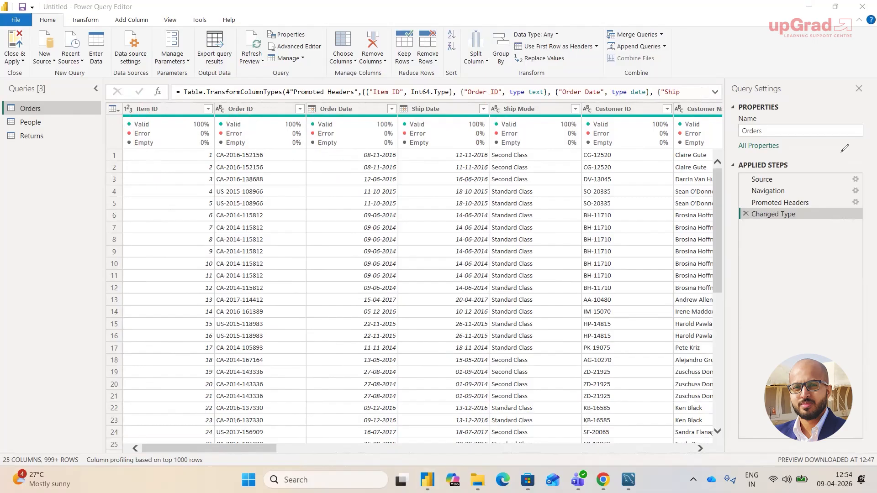
# Check the data type choices available for the Item ID and Sales columns of the Orders query without changing them.
pyautogui.click(129, 109)
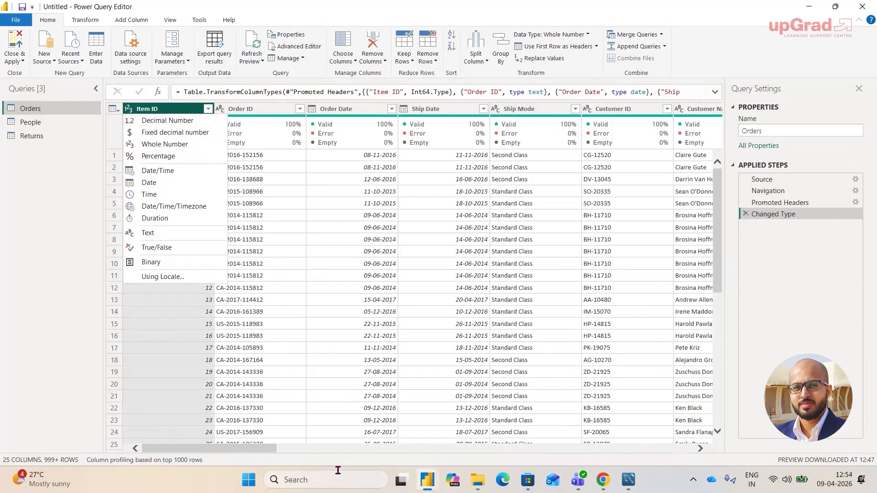
pyautogui.click(274, 453)
pyautogui.moveTo(273, 453); pyautogui.dragTo(489, 472)
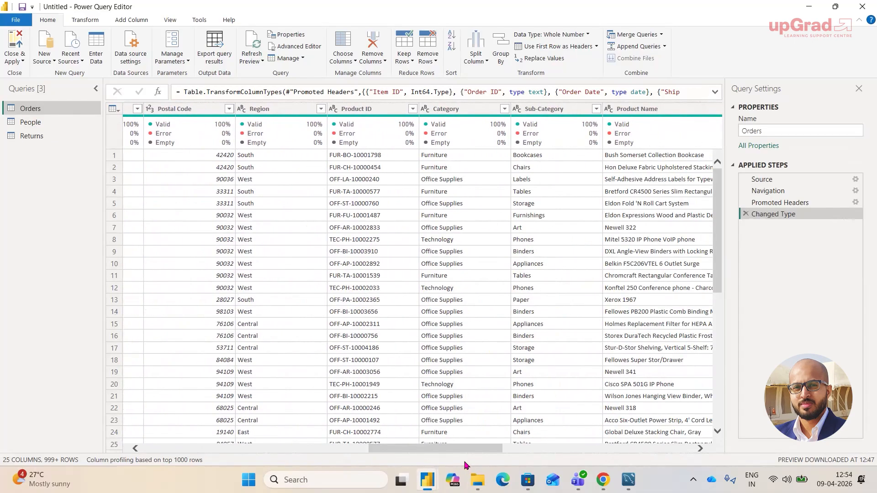
pyautogui.moveTo(443, 450); pyautogui.dragTo(570, 457)
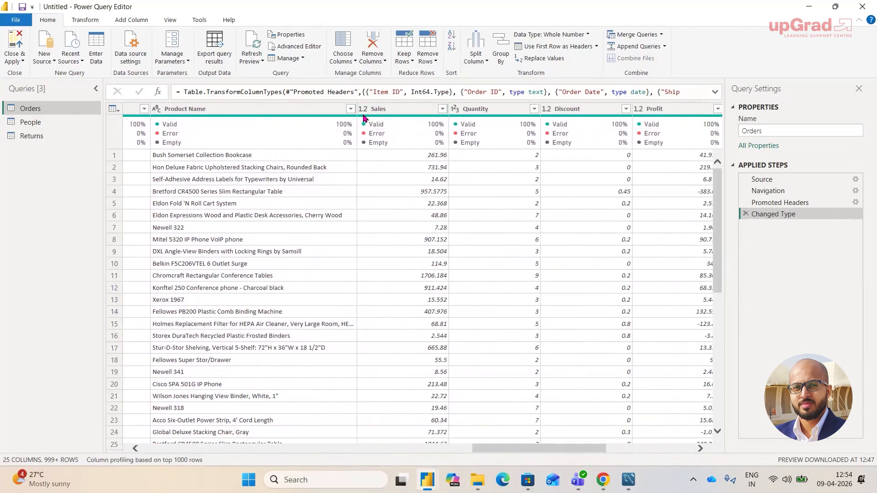
pyautogui.moveTo(365, 117)
pyautogui.click(167, 229)
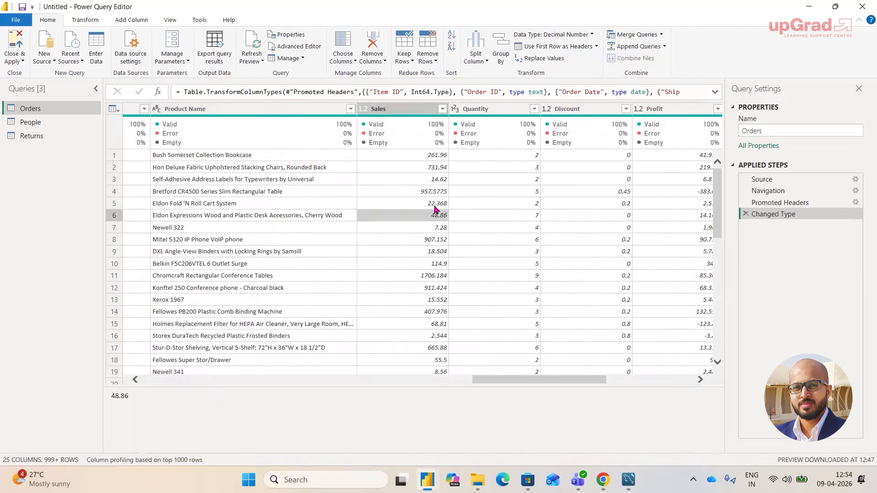
pyautogui.click(406, 110)
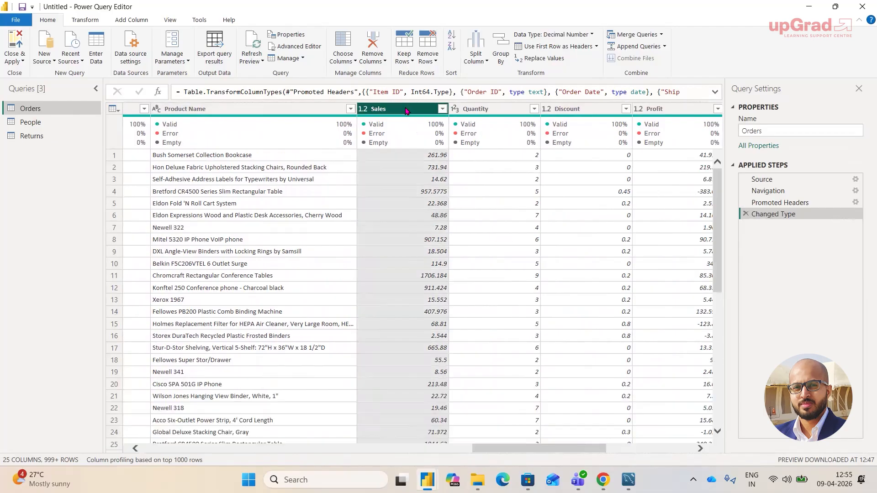
pyautogui.click(363, 109)
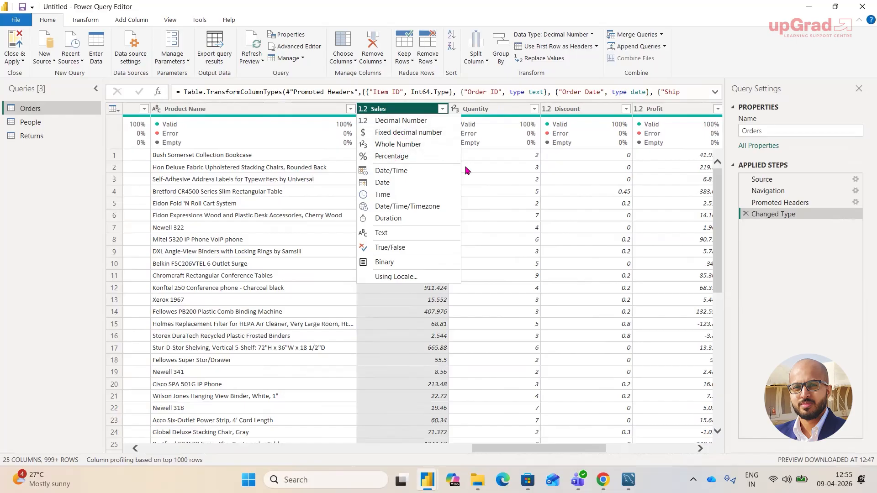
# Change the Discount column's data type to Percentage as a new step and delete that applied step again.
pyautogui.click(605, 112)
pyautogui.moveTo(563, 452); pyautogui.dragTo(597, 452)
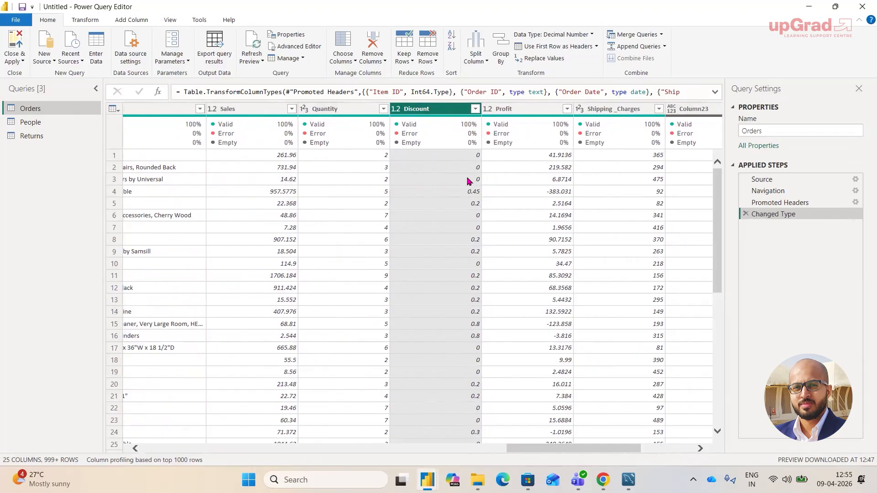
pyautogui.click(396, 109)
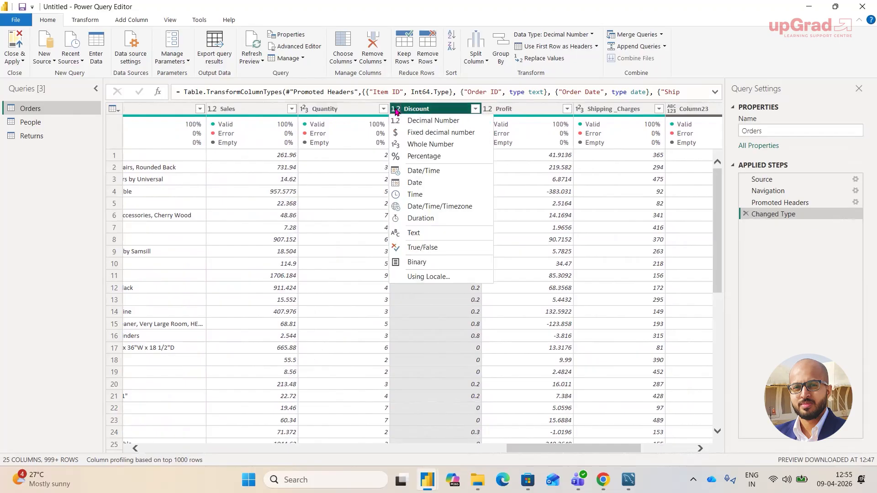
pyautogui.click(407, 159)
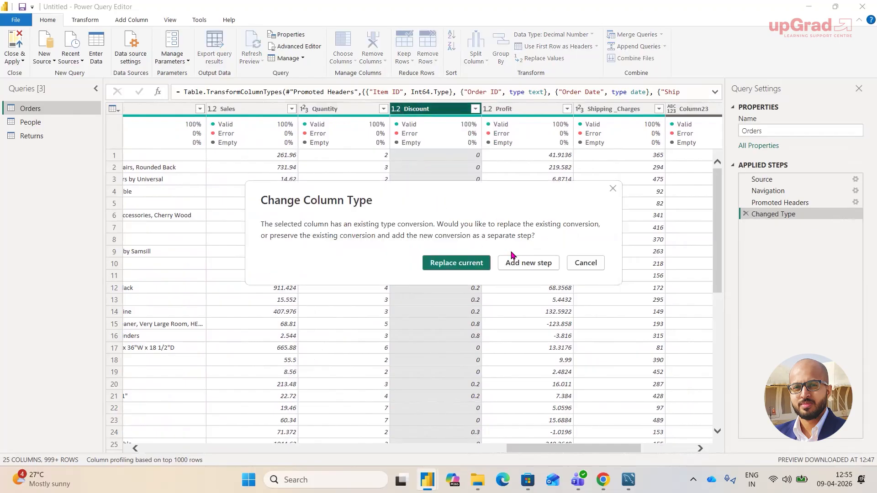
pyautogui.click(506, 263)
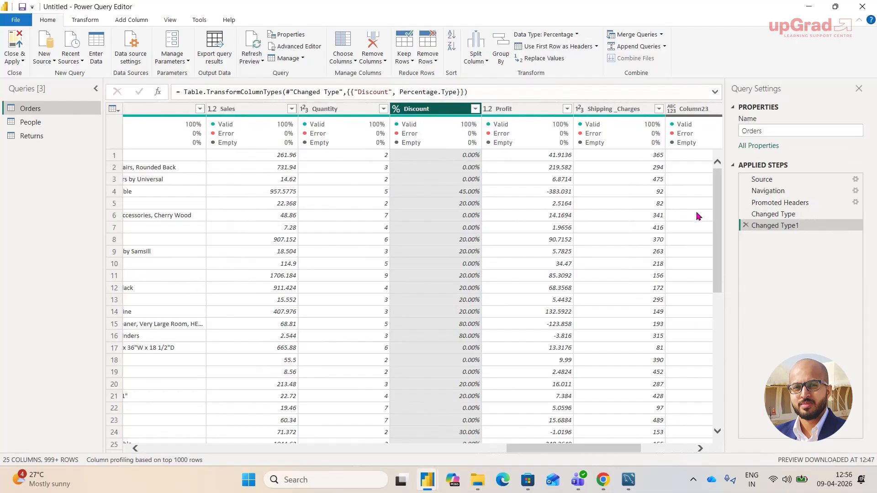
pyautogui.click(745, 226)
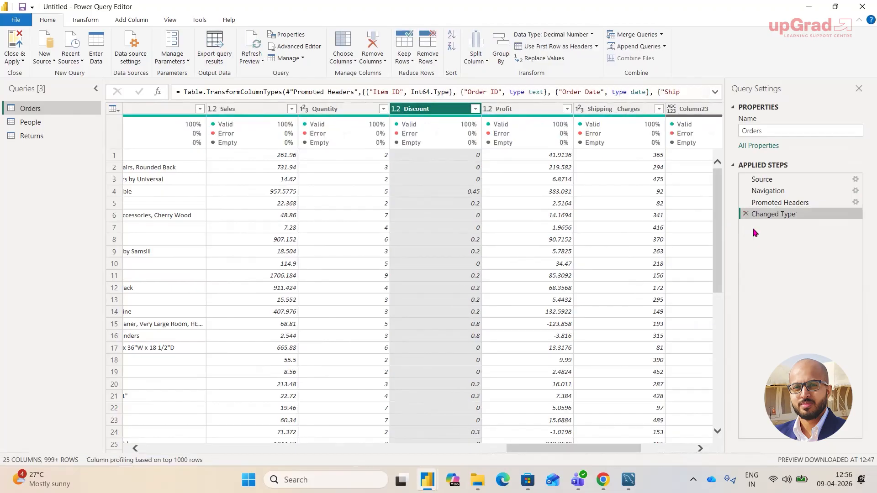
# Review the data source settings for the current file and close them.
pyautogui.moveTo(574, 451); pyautogui.dragTo(210, 450)
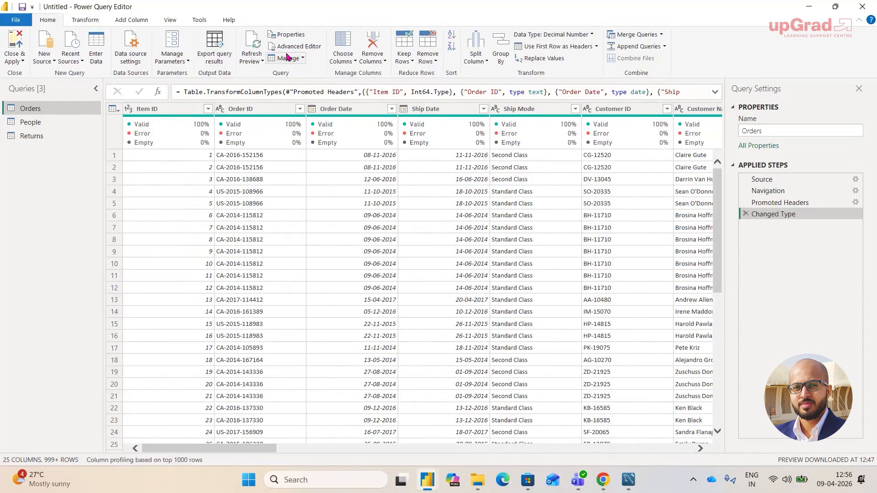
pyautogui.click(141, 63)
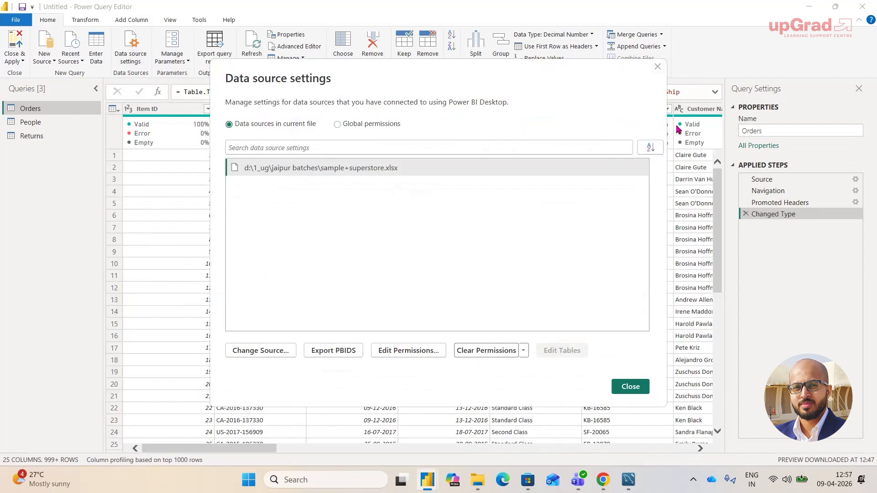
pyautogui.click(657, 67)
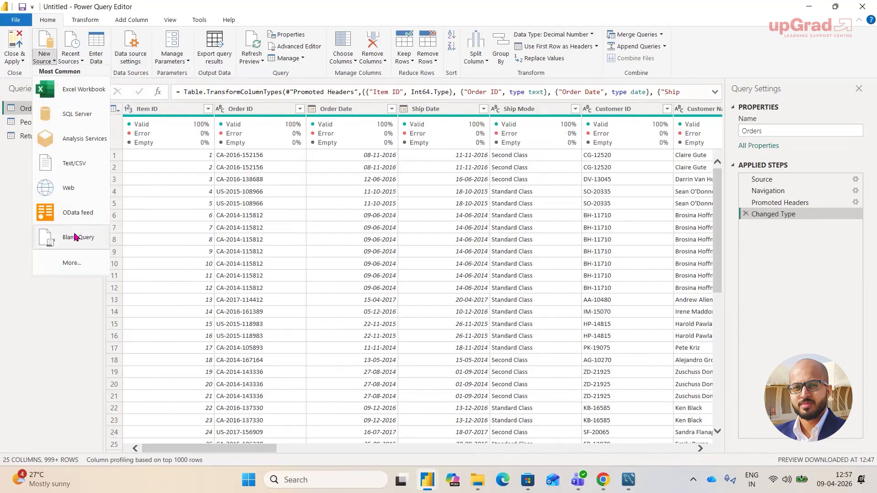
# Add the untidy employee data Excel workbook as a new source and open its contents for table selection.
pyautogui.click(80, 96)
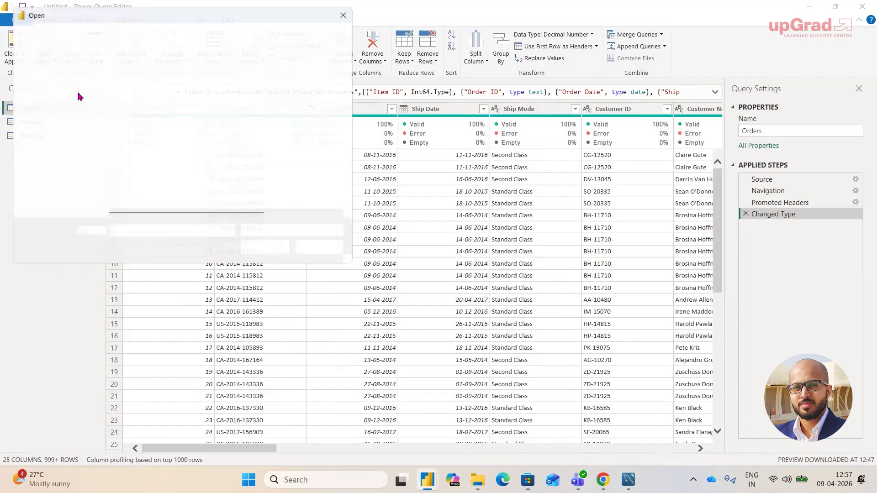
pyautogui.click(161, 205)
pyautogui.click(265, 252)
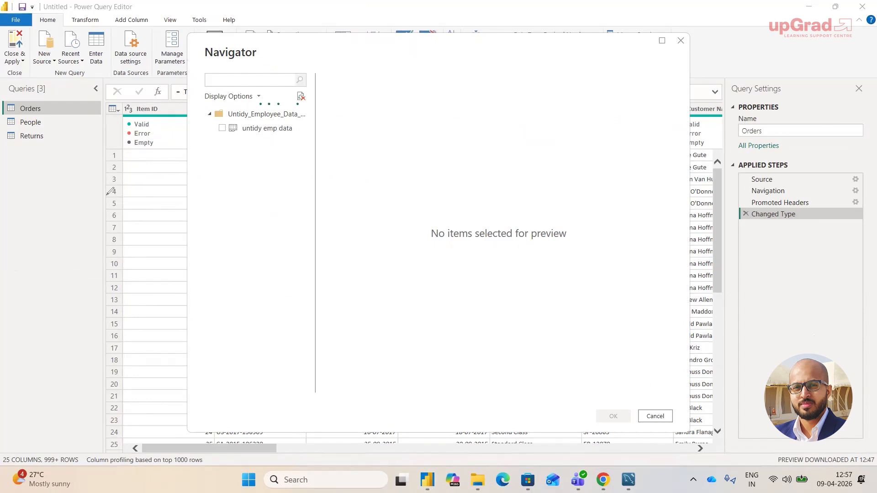
pyautogui.click(213, 194)
pyautogui.moveTo(212, 194); pyautogui.dragTo(213, 215)
pyautogui.moveTo(209, 181)
pyautogui.mouseDown()
pyautogui.moveTo(209, 242)
pyautogui.moveTo(219, 165)
pyautogui.mouseUp()
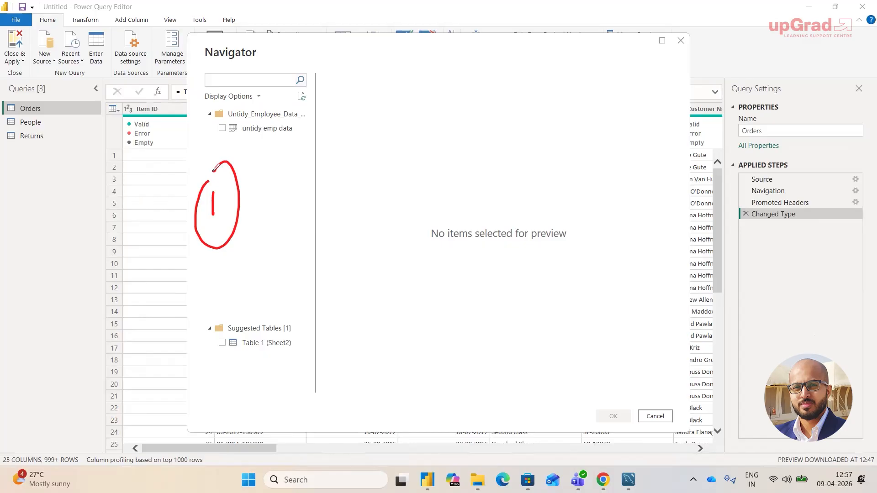
pyautogui.moveTo(233, 249)
pyautogui.mouseDown()
pyautogui.moveTo(246, 255)
pyautogui.moveTo(246, 282)
pyautogui.moveTo(231, 302)
pyautogui.moveTo(235, 236)
pyautogui.mouseUp()
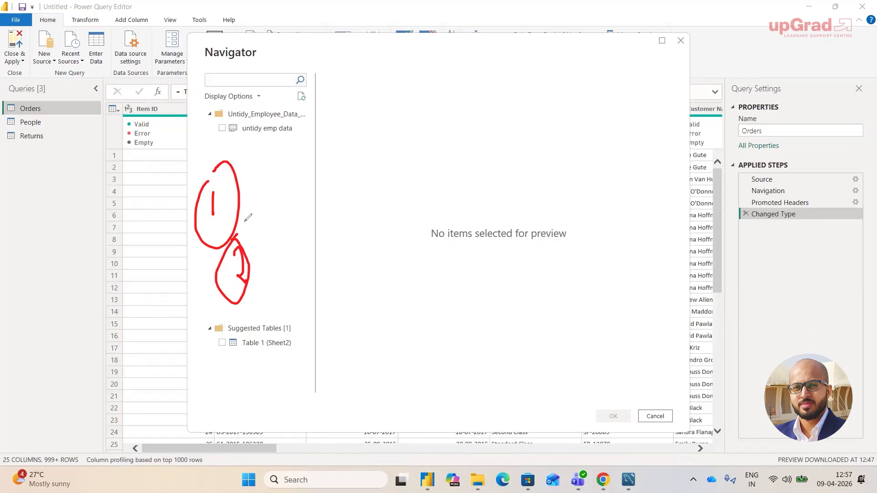
pyautogui.moveTo(339, 245); pyautogui.dragTo(407, 288)
pyautogui.moveTo(407, 251)
pyautogui.mouseDown()
pyautogui.moveTo(369, 238)
pyautogui.moveTo(343, 246)
pyautogui.mouseUp()
pyautogui.moveTo(293, 153)
pyautogui.mouseDown()
pyautogui.moveTo(296, 181)
pyautogui.moveTo(292, 152)
pyautogui.mouseUp()
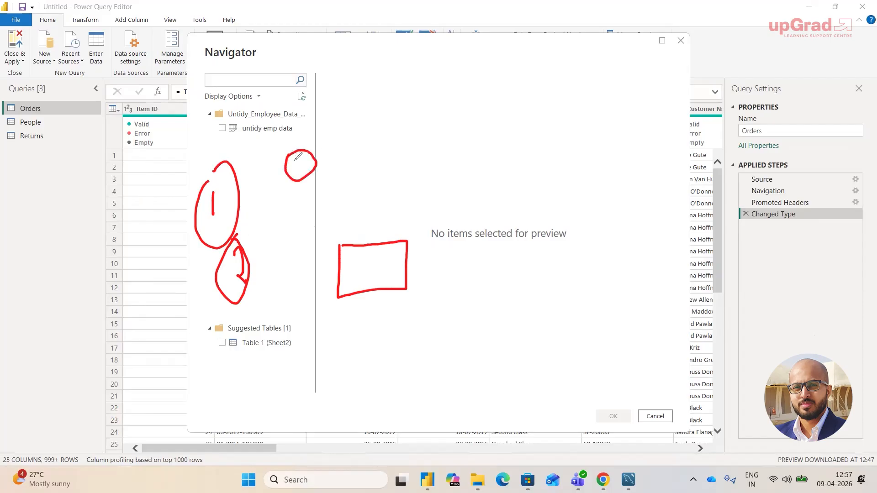
pyautogui.moveTo(85, 120)
pyautogui.mouseDown()
pyautogui.moveTo(51, 62)
pyautogui.moveTo(80, 60)
pyautogui.mouseUp()
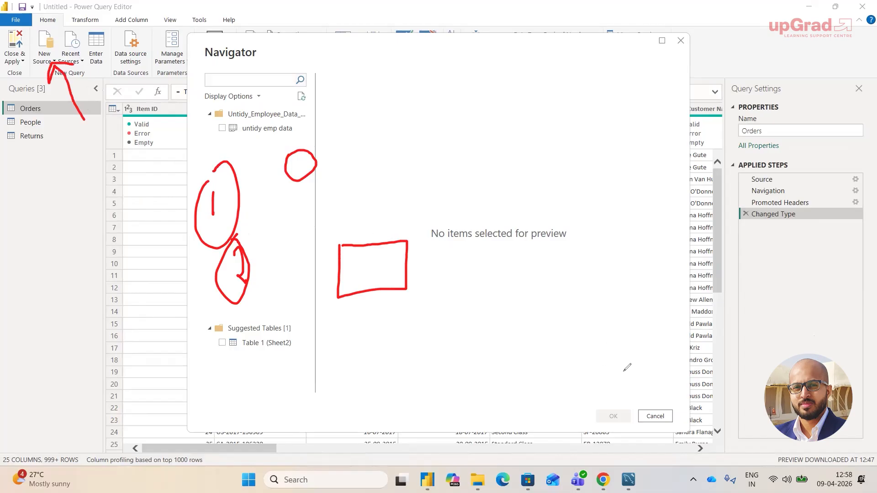
pyautogui.moveTo(421, 112); pyautogui.dragTo(427, 142)
pyautogui.moveTo(424, 97); pyautogui.dragTo(439, 166)
pyautogui.moveTo(530, 123); pyautogui.dragTo(530, 106)
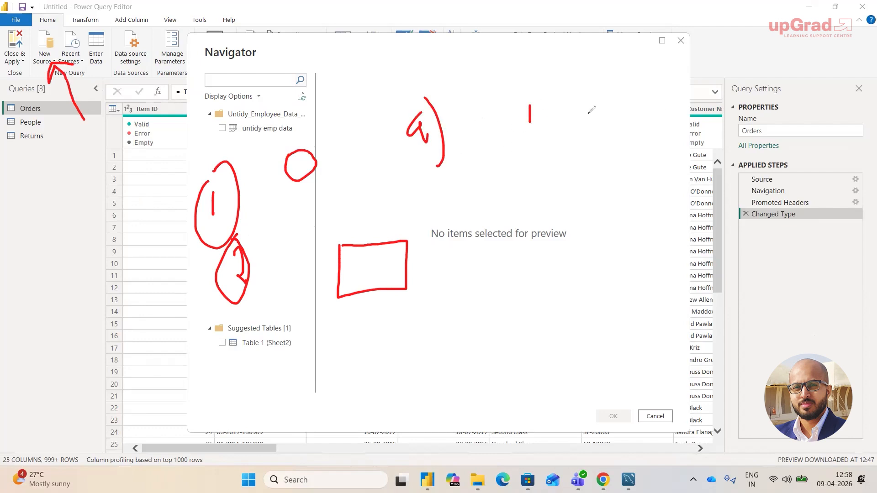
pyautogui.moveTo(588, 117); pyautogui.dragTo(587, 106)
pyautogui.moveTo(387, 127); pyautogui.dragTo(424, 90)
pyautogui.click(845, 353)
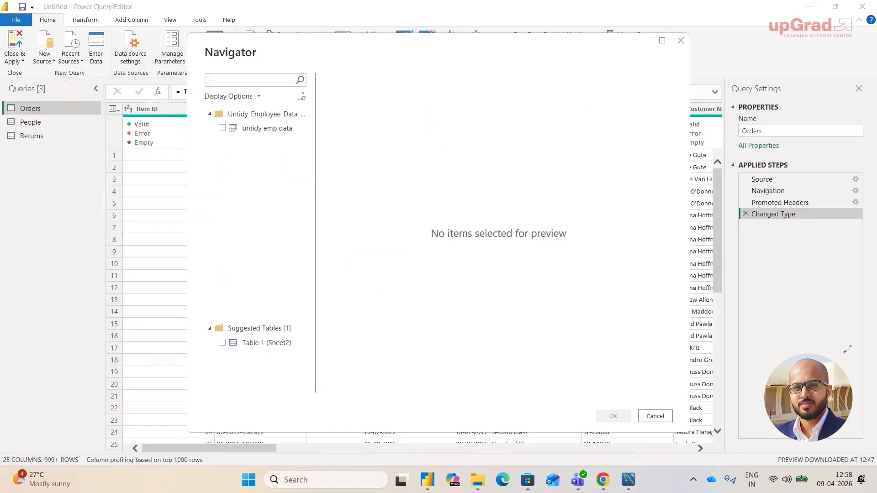
# Preview the untidy emp data sheet, select it and load it as a new query.
pyautogui.click(268, 128)
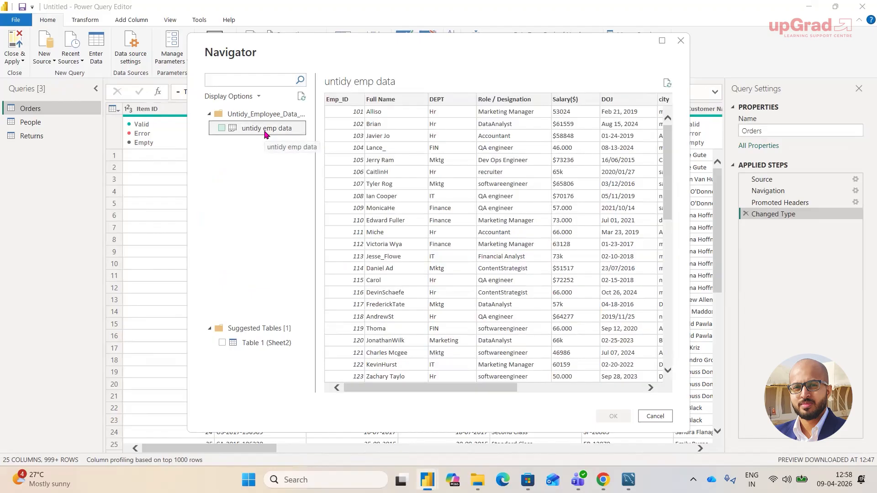
pyautogui.click(222, 129)
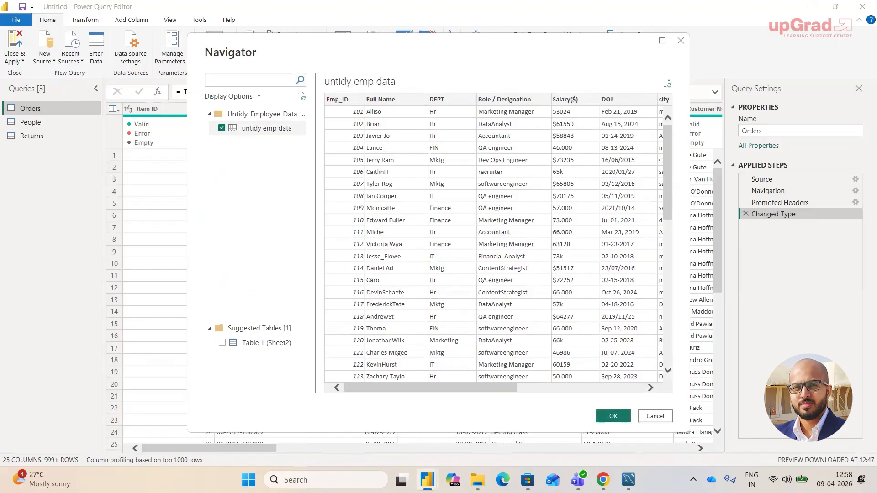
pyautogui.moveTo(218, 42)
pyautogui.mouseDown()
pyautogui.moveTo(266, 64)
pyautogui.moveTo(216, 44)
pyautogui.mouseUp()
pyautogui.moveTo(614, 397)
pyautogui.mouseDown()
pyautogui.moveTo(626, 429)
pyautogui.moveTo(632, 401)
pyautogui.moveTo(620, 396)
pyautogui.mouseUp()
pyautogui.click(611, 416)
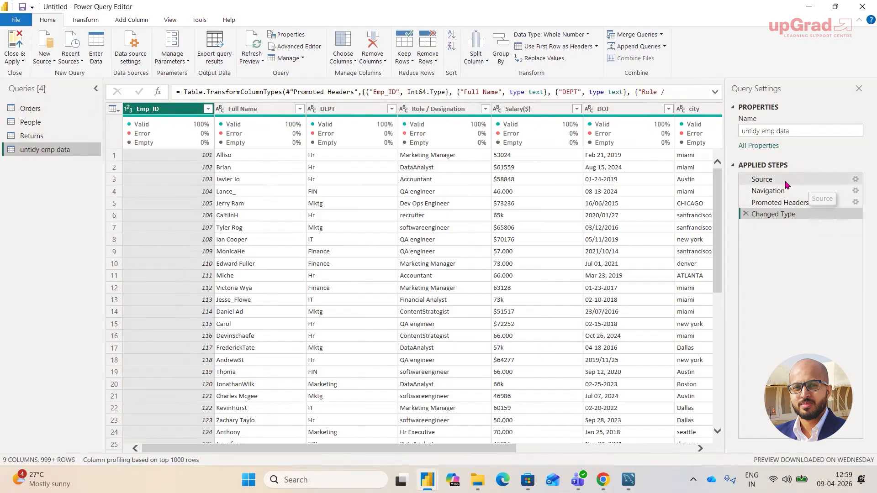
# Review the applied steps of the untidy emp data query and look through its columns as far as Notes.
pyautogui.moveTo(778, 190); pyautogui.dragTo(776, 213)
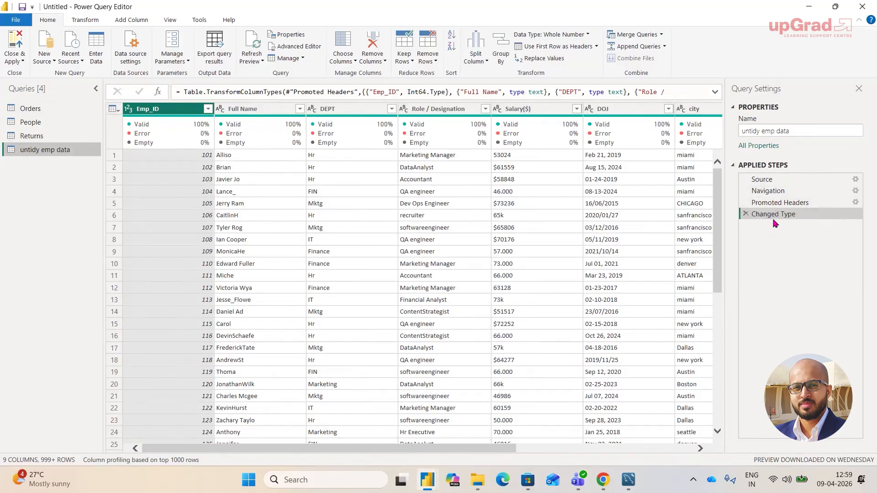
pyautogui.moveTo(327, 448); pyautogui.dragTo(557, 434)
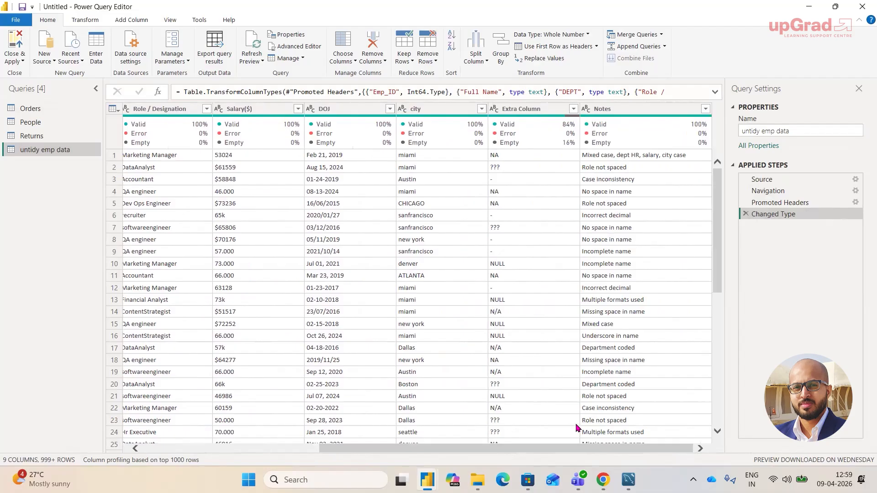
pyautogui.moveTo(523, 114)
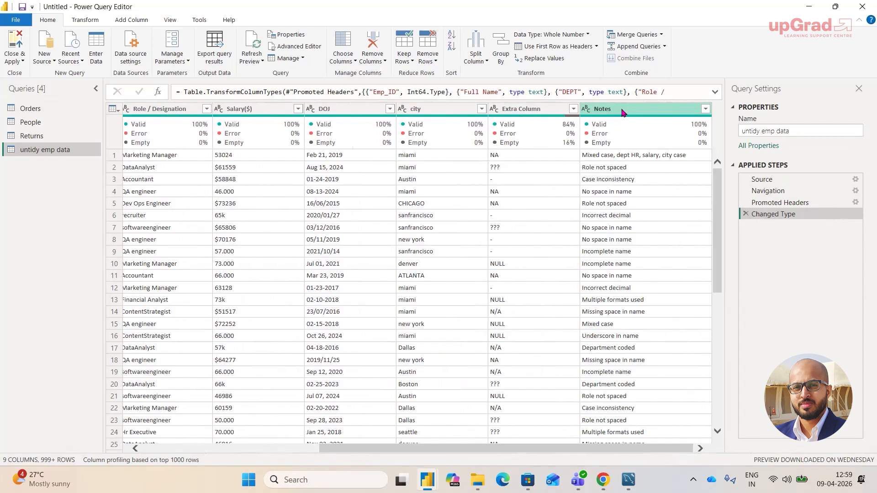
pyautogui.moveTo(574, 450); pyautogui.dragTo(389, 450)
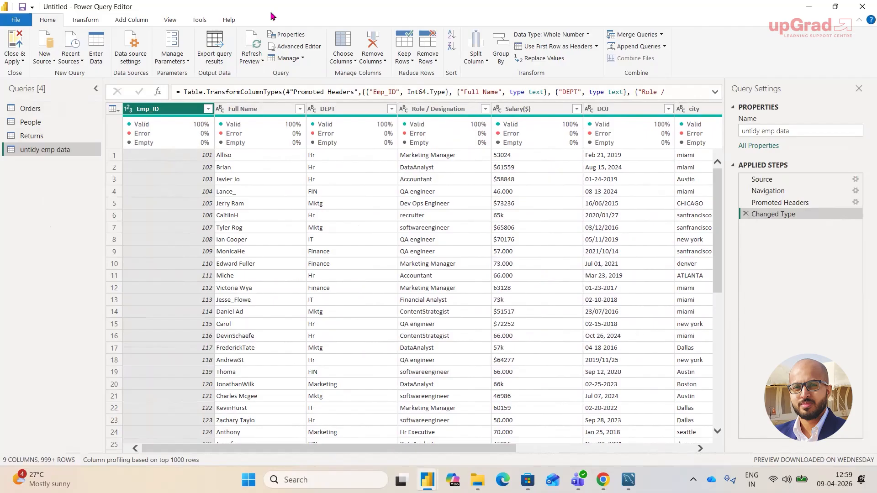
pyautogui.moveTo(357, 118); pyautogui.dragTo(357, 80)
pyautogui.moveTo(413, 119); pyautogui.dragTo(414, 74)
pyautogui.moveTo(451, 120); pyautogui.dragTo(451, 75)
pyautogui.moveTo(489, 119); pyautogui.dragTo(486, 72)
pyautogui.moveTo(515, 108)
pyautogui.mouseDown()
pyautogui.moveTo(506, 65)
pyautogui.moveTo(518, 74)
pyautogui.mouseUp()
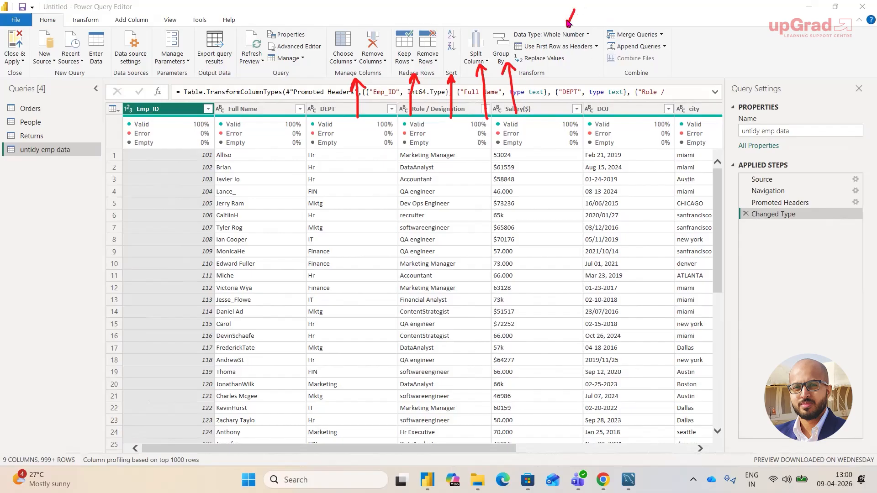
pyautogui.moveTo(586, 19); pyautogui.dragTo(570, 39)
pyautogui.moveTo(566, 26); pyautogui.dragTo(564, 38)
pyautogui.moveTo(592, 157)
pyautogui.mouseDown()
pyautogui.moveTo(589, 110)
pyautogui.moveTo(593, 115)
pyautogui.mouseUp()
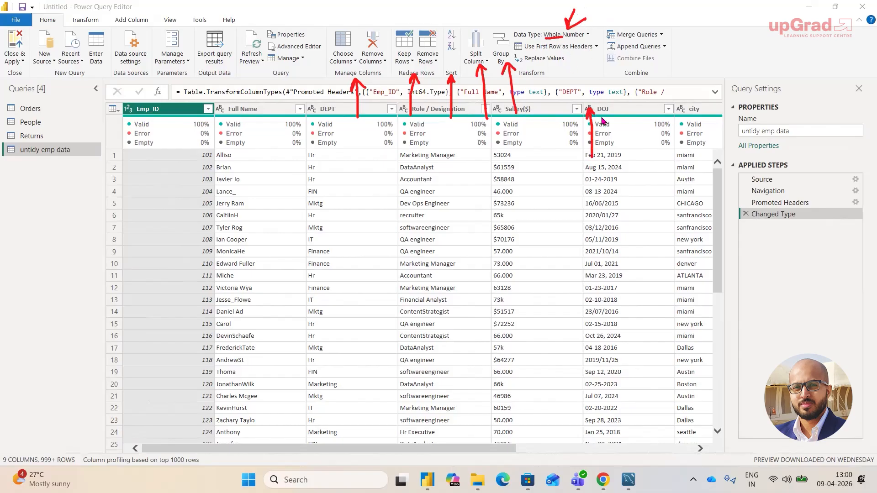
pyautogui.moveTo(670, 152)
pyautogui.mouseDown()
pyautogui.moveTo(683, 120)
pyautogui.moveTo(676, 120)
pyautogui.moveTo(683, 126)
pyautogui.mouseUp()
pyautogui.moveTo(238, 101)
pyautogui.mouseDown()
pyautogui.moveTo(228, 112)
pyautogui.moveTo(266, 108)
pyautogui.moveTo(235, 102)
pyautogui.mouseUp()
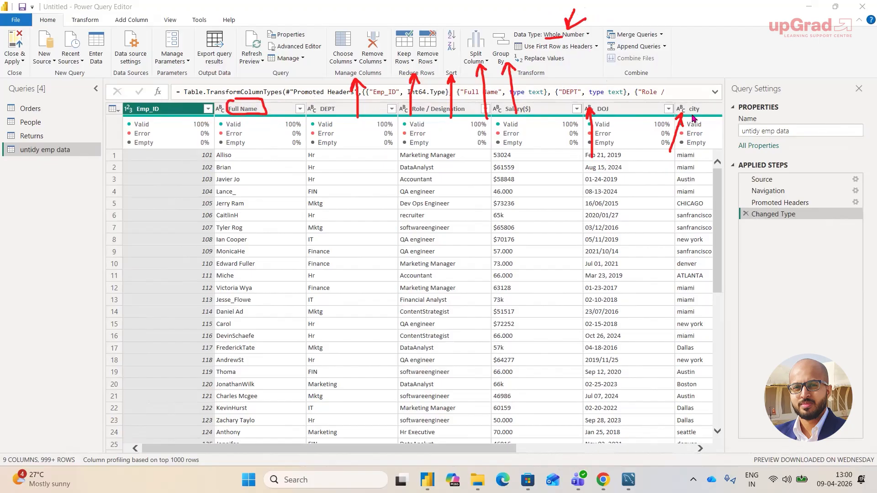
pyautogui.moveTo(766, 119)
pyautogui.mouseDown()
pyautogui.moveTo(736, 137)
pyautogui.moveTo(785, 147)
pyautogui.moveTo(776, 118)
pyautogui.moveTo(764, 123)
pyautogui.mouseUp()
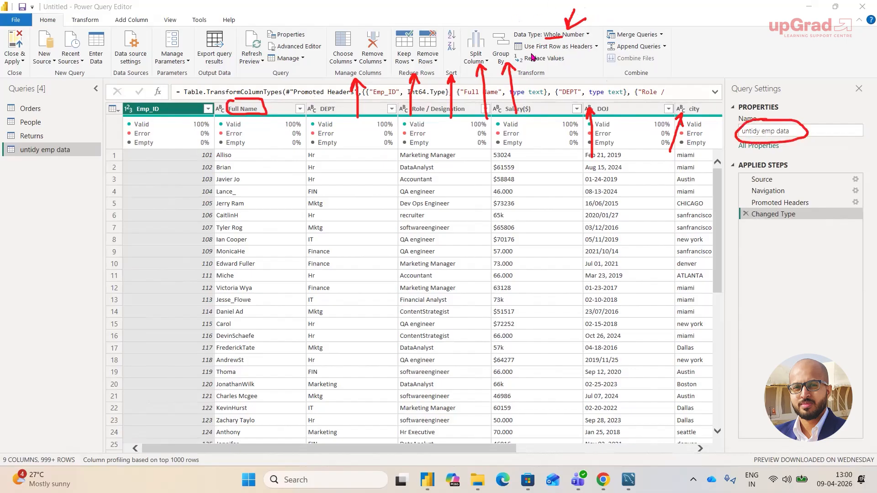
pyautogui.moveTo(557, 91)
pyautogui.mouseDown()
pyautogui.moveTo(557, 62)
pyautogui.moveTo(564, 69)
pyautogui.mouseUp()
pyautogui.moveTo(316, 157)
pyautogui.mouseDown()
pyautogui.moveTo(312, 149)
pyautogui.moveTo(349, 162)
pyautogui.moveTo(353, 171)
pyautogui.moveTo(345, 172)
pyautogui.mouseUp()
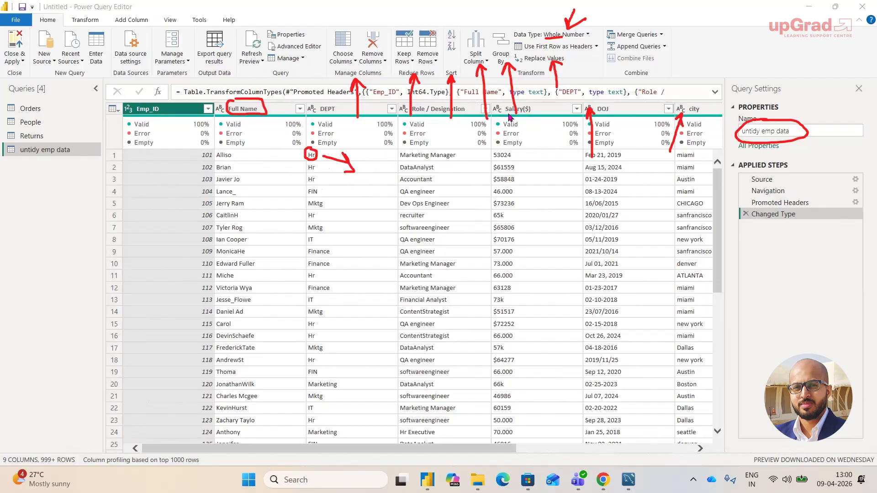
pyautogui.moveTo(521, 56); pyautogui.dragTo(589, 57)
pyautogui.moveTo(113, 155)
pyautogui.mouseDown()
pyautogui.moveTo(136, 155)
pyautogui.moveTo(129, 160)
pyautogui.mouseUp()
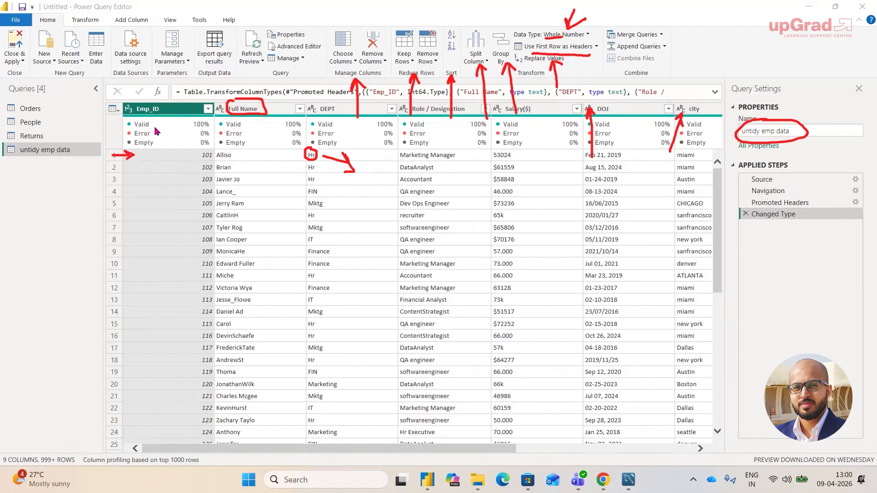
pyautogui.moveTo(148, 113)
pyautogui.mouseDown()
pyautogui.moveTo(159, 145)
pyautogui.moveTo(171, 136)
pyautogui.mouseUp()
pyautogui.moveTo(291, 109); pyautogui.dragTo(289, 158)
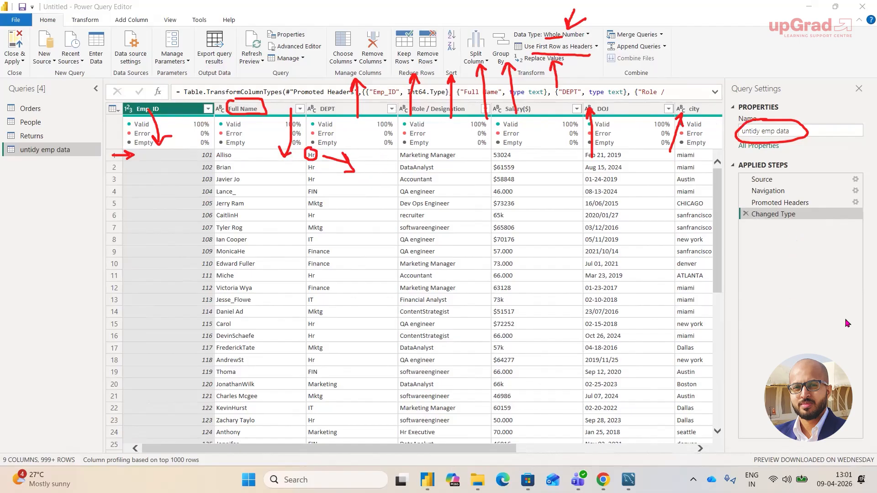
# Delete the Changed Type and Promoted Headers steps from the untidy emp data query, and use the first row as headers again.
pyautogui.click(746, 214)
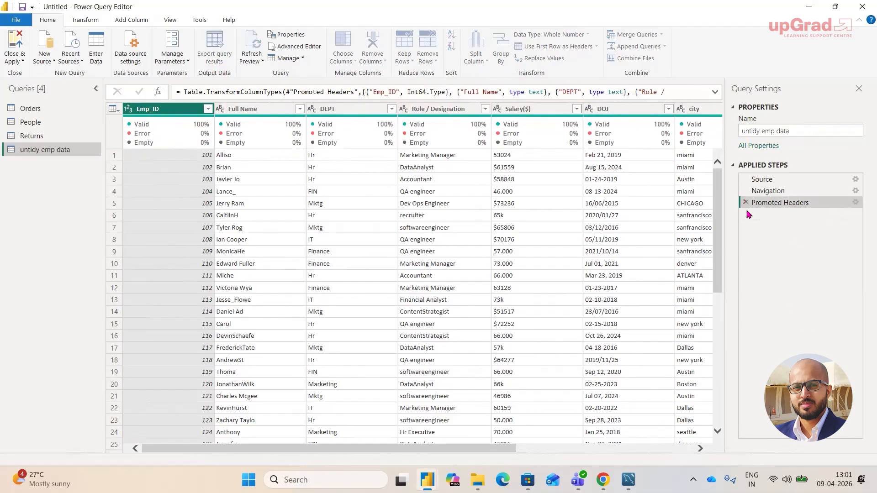
pyautogui.click(745, 202)
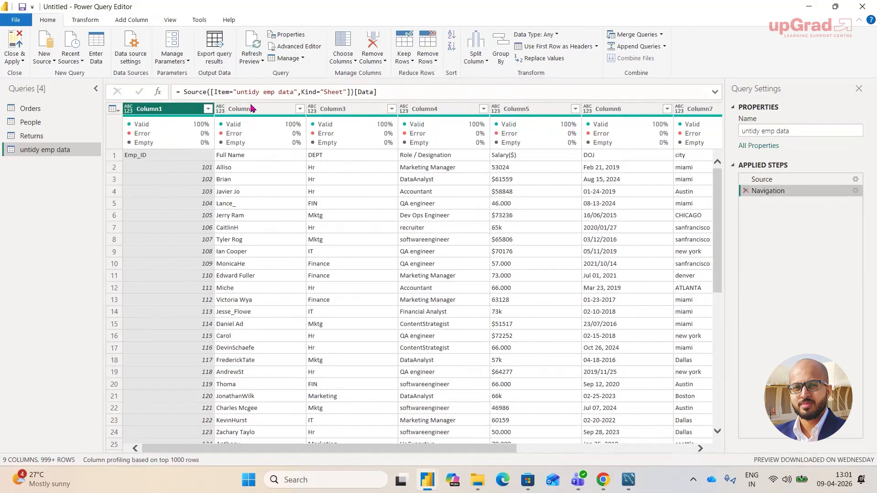
pyautogui.moveTo(257, 148)
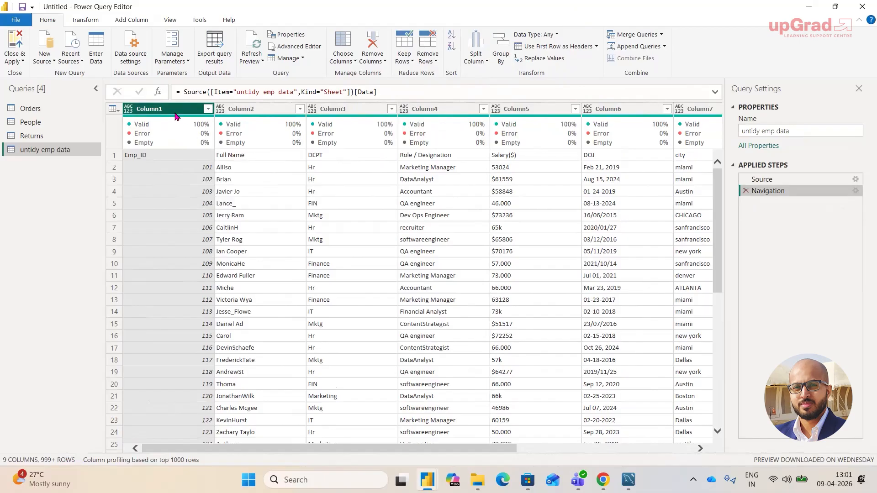
pyautogui.click(113, 157)
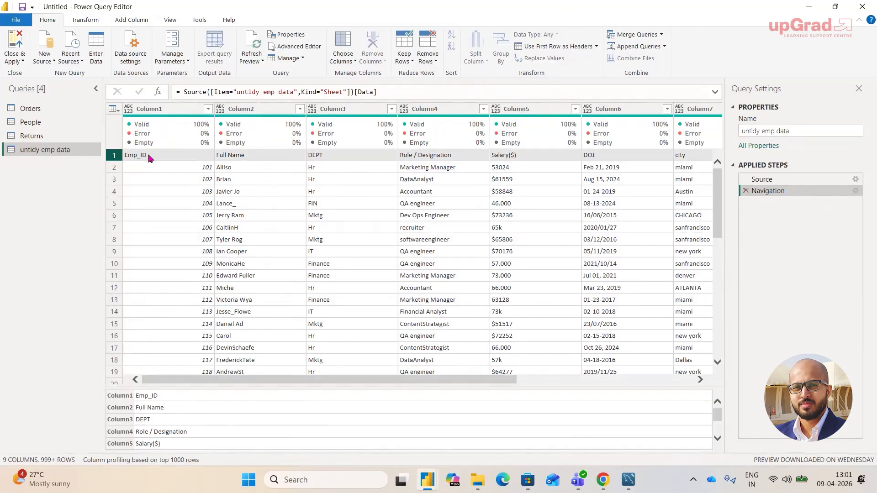
pyautogui.click(566, 46)
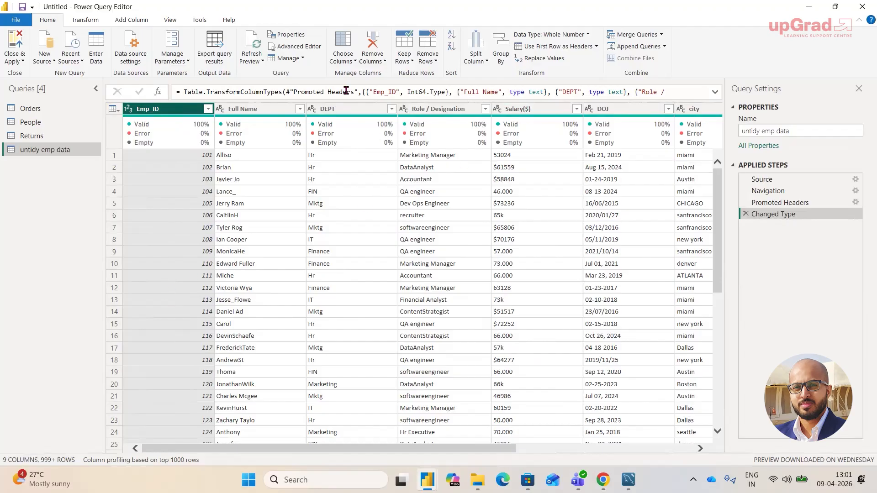
pyautogui.click(353, 62)
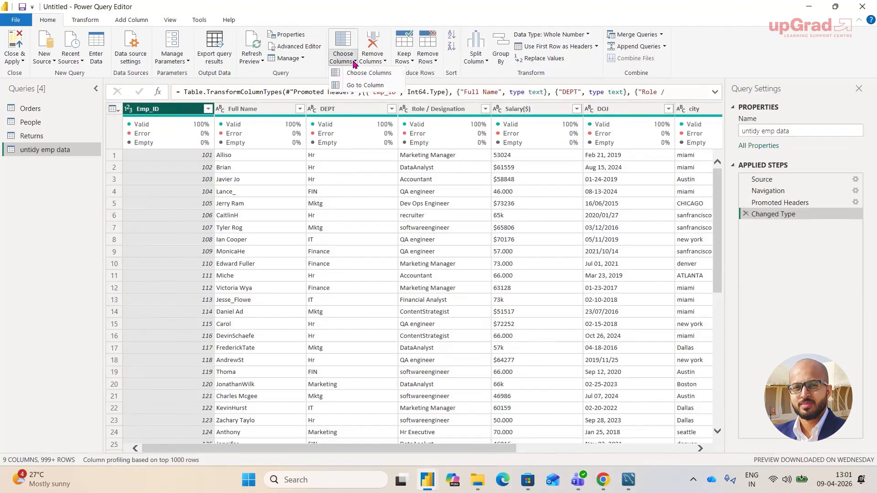
pyautogui.click(364, 85)
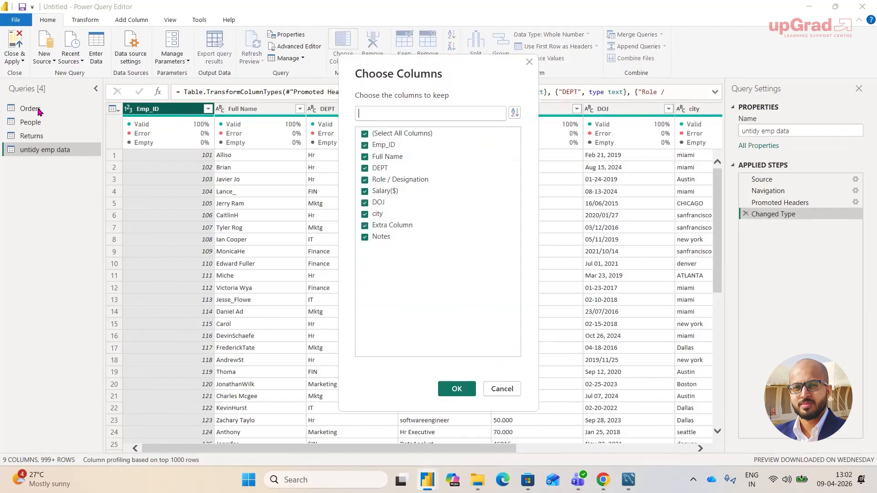
pyautogui.click(501, 389)
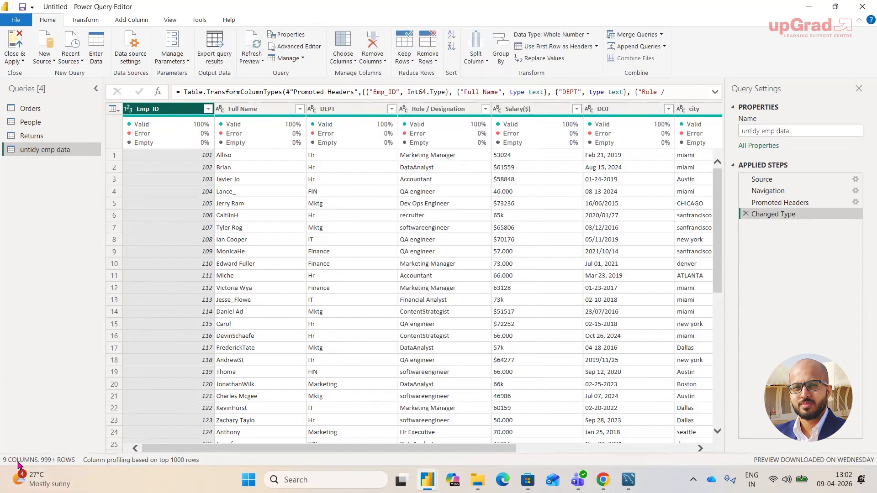
# Open the Orders query and look through its columns as far as Column25.
pyautogui.click(36, 111)
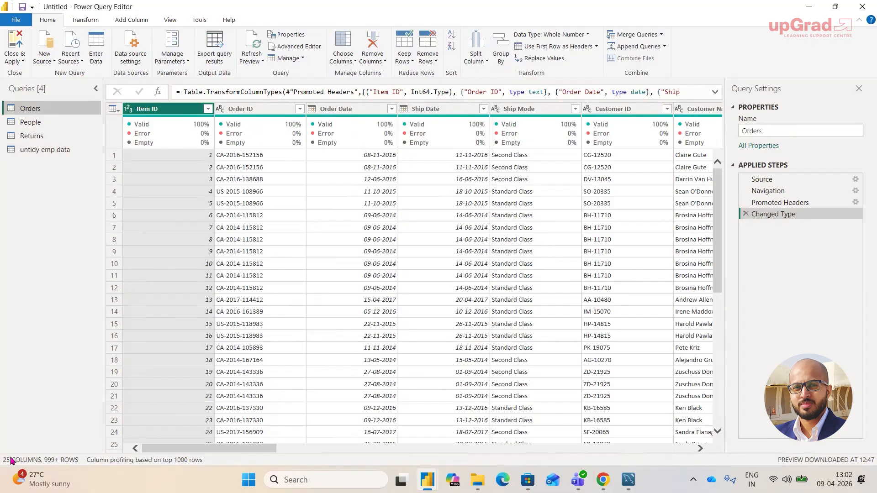
pyautogui.hscroll(3, 199, 447)
pyautogui.moveTo(228, 456); pyautogui.dragTo(632, 466)
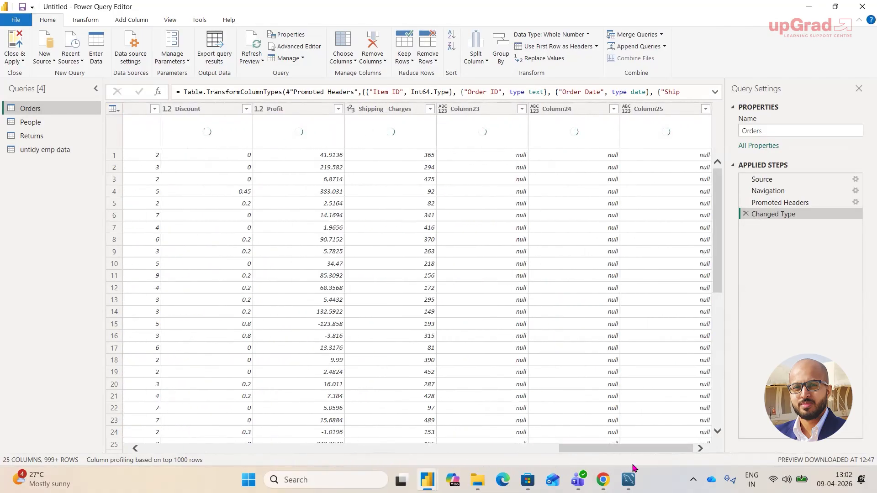
pyautogui.moveTo(629, 452); pyautogui.dragTo(213, 453)
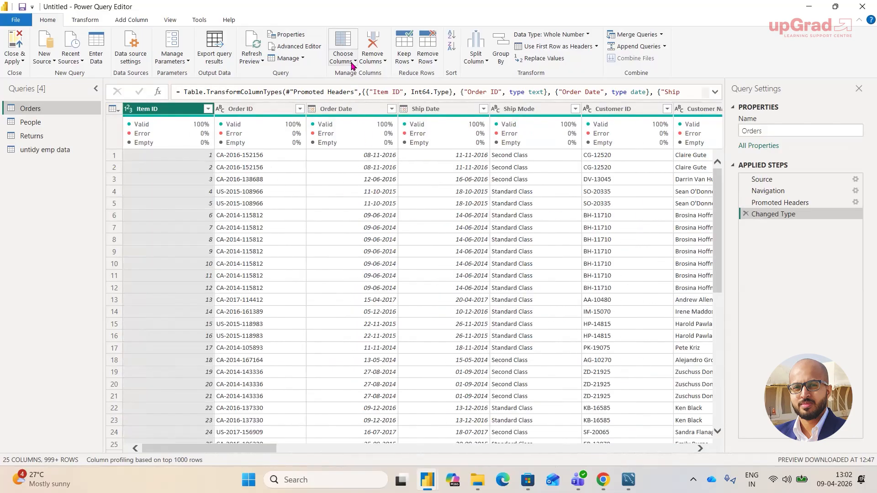
# Go to the Profit column of the Orders query by searching the column list for "profit".
pyautogui.click(353, 64)
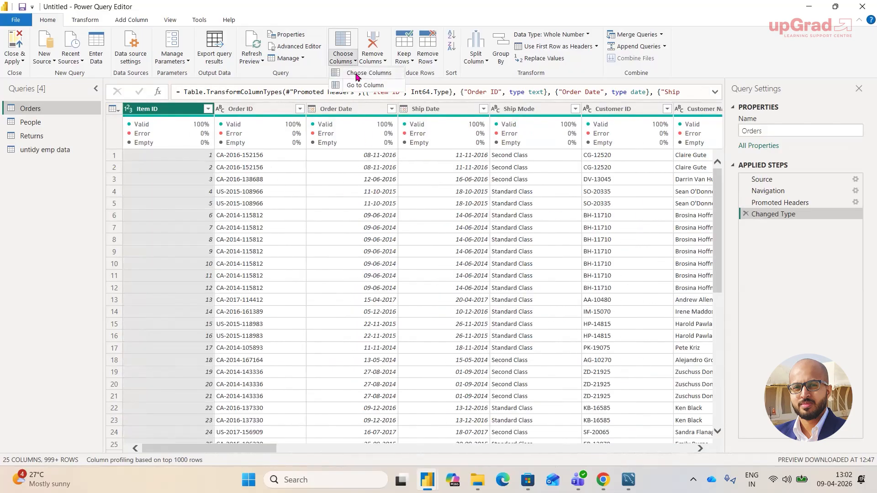
pyautogui.click(365, 85)
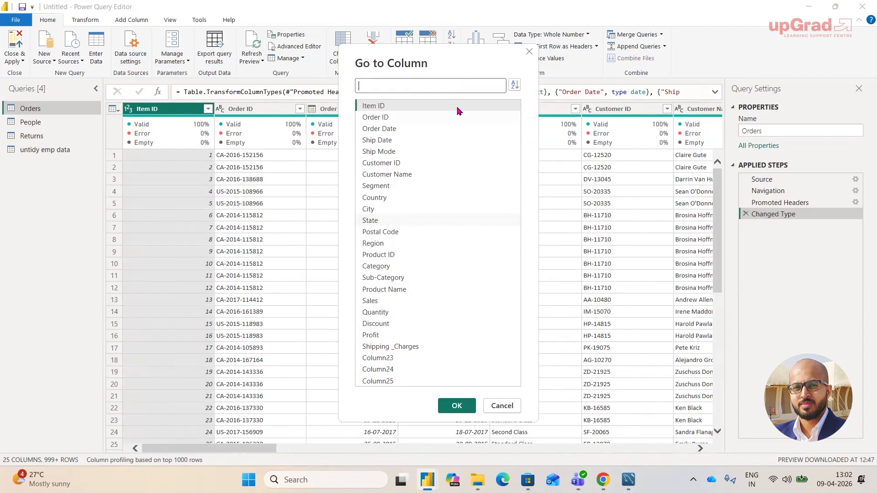
pyautogui.write('profit')
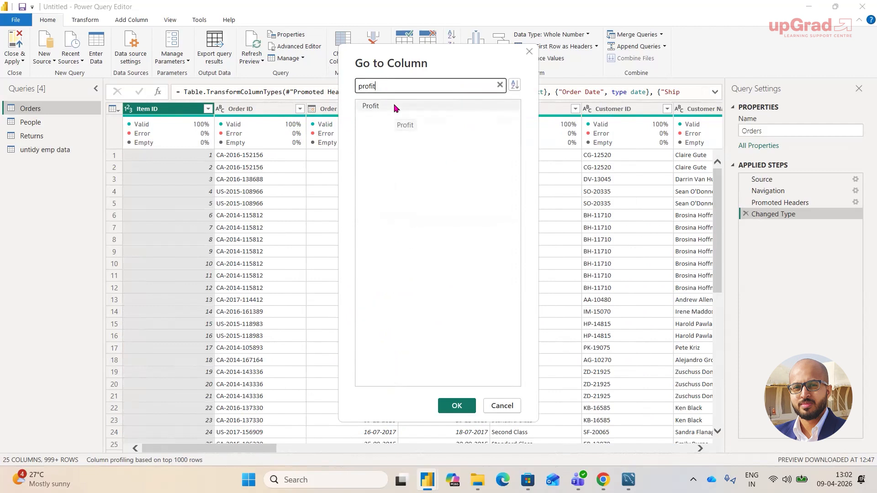
pyautogui.click(386, 106)
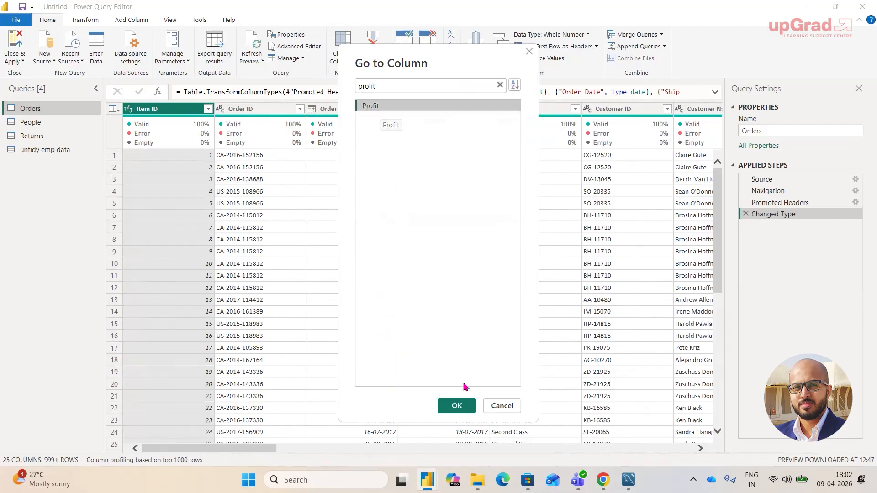
pyautogui.click(455, 406)
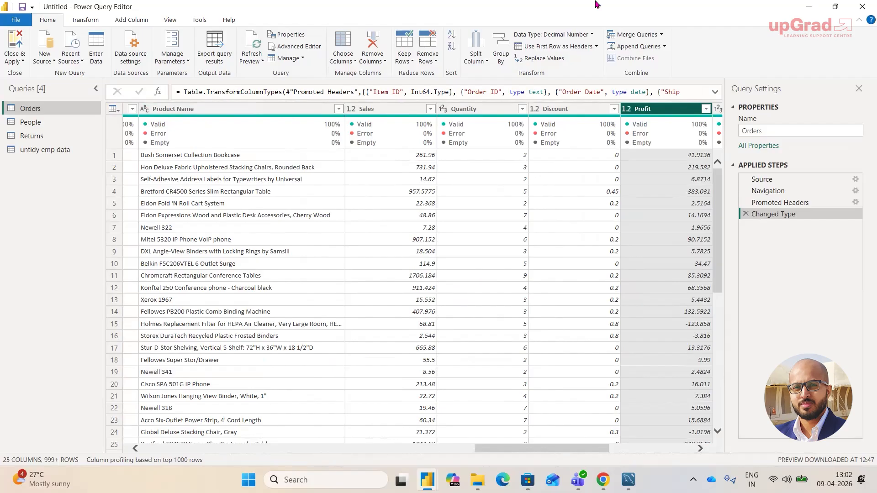
# Keep only Item ID, Order ID, Customer Name, State, Category, Product Name, Sales, Quantity, Discount and Profit in the Orders query.
pyautogui.click(345, 58)
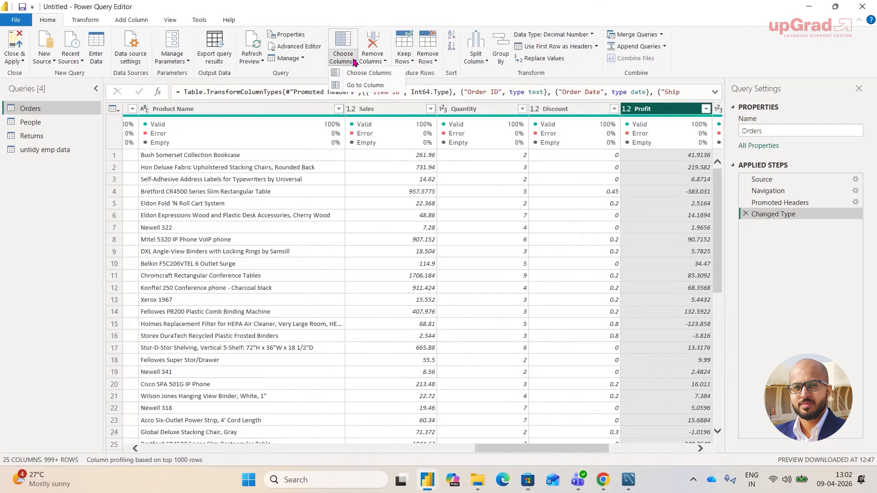
pyautogui.click(370, 76)
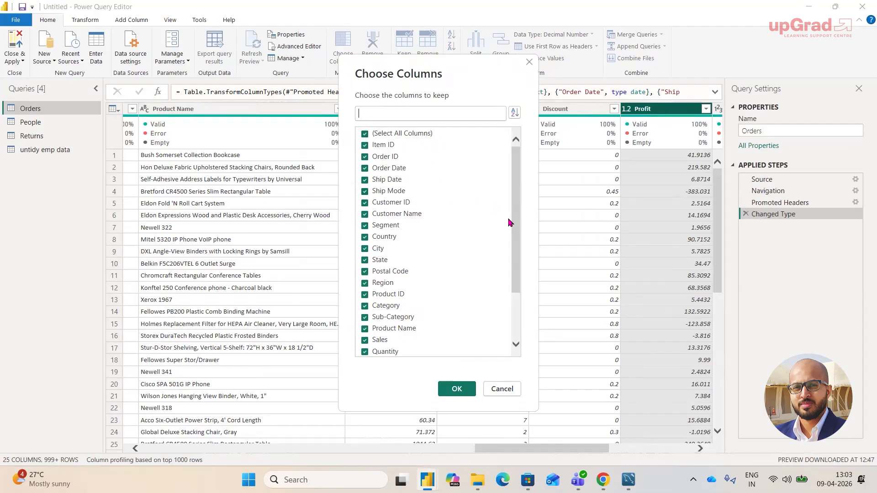
pyautogui.click(365, 136)
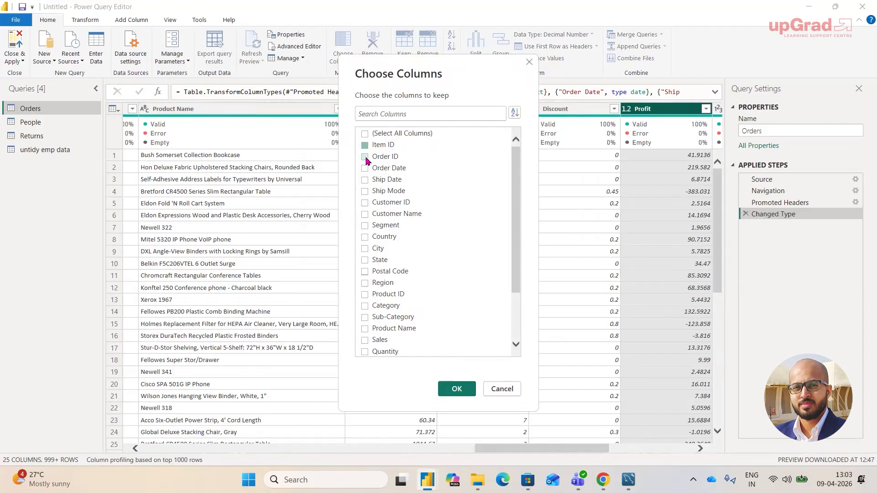
pyautogui.click(364, 145)
pyautogui.click(364, 156)
pyautogui.click(365, 260)
pyautogui.scroll(-2, 377, 281)
pyautogui.click(365, 237)
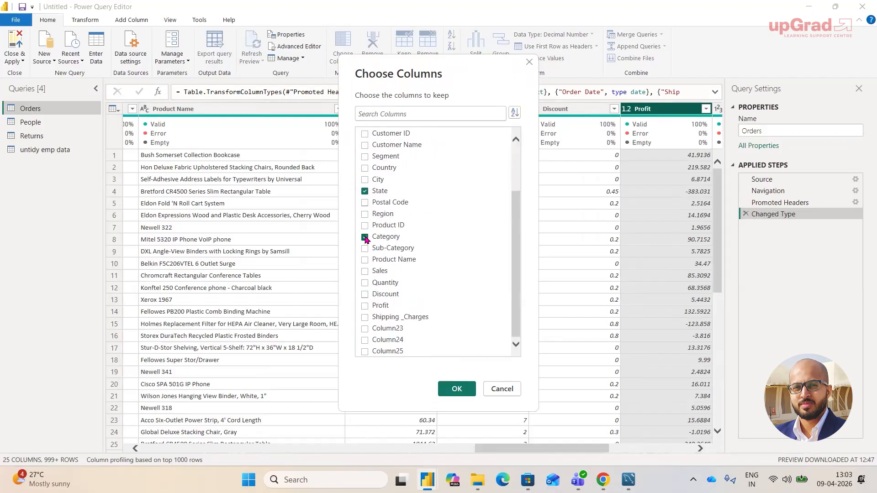
pyautogui.click(365, 259)
pyautogui.click(365, 271)
pyautogui.click(365, 283)
pyautogui.click(364, 306)
pyautogui.click(365, 295)
pyautogui.scroll(2, 395, 254)
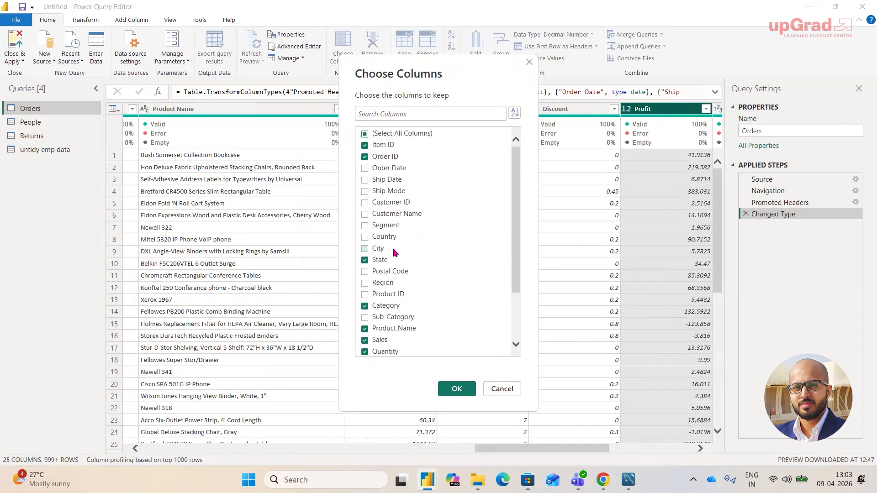
pyautogui.click(368, 214)
pyautogui.click(457, 389)
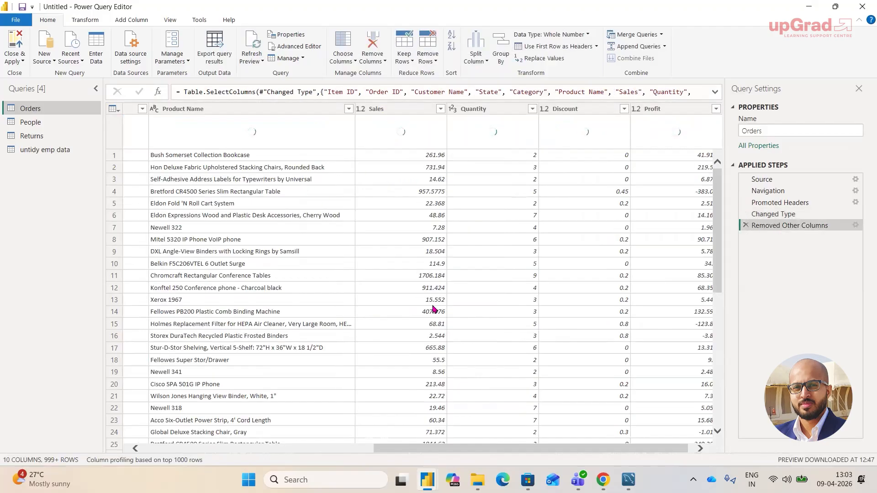
pyautogui.moveTo(496, 453); pyautogui.dragTo(527, 468)
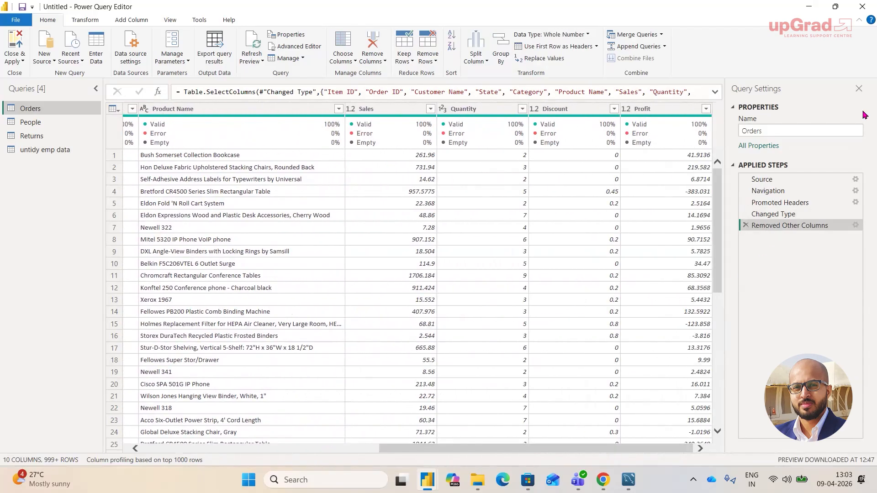
pyautogui.moveTo(749, 237); pyautogui.dragTo(828, 235)
pyautogui.moveTo(785, 287)
pyautogui.mouseDown()
pyautogui.moveTo(777, 247)
pyautogui.moveTo(770, 263)
pyautogui.moveTo(793, 255)
pyautogui.mouseUp()
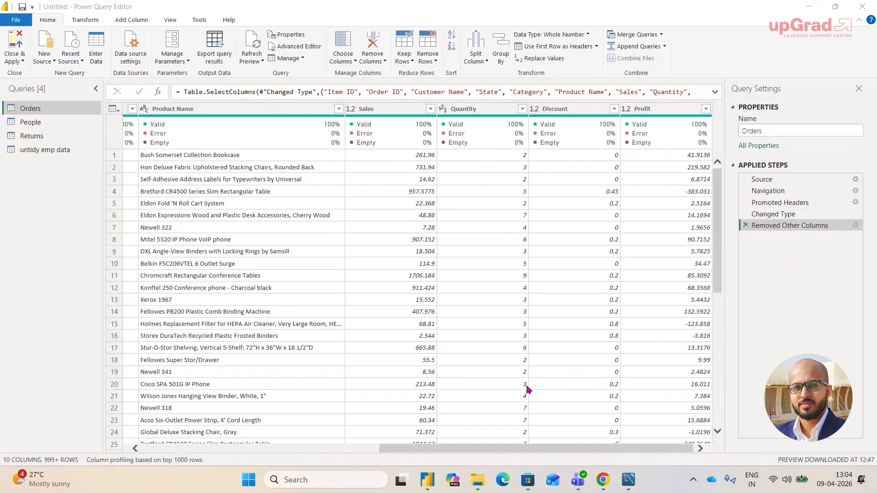
pyautogui.moveTo(842, 278)
pyautogui.mouseDown()
pyautogui.moveTo(852, 228)
pyautogui.moveTo(862, 235)
pyautogui.mouseUp()
pyautogui.moveTo(748, 248)
pyautogui.mouseDown()
pyautogui.moveTo(748, 261)
pyautogui.moveTo(744, 238)
pyautogui.moveTo(755, 237)
pyautogui.mouseUp()
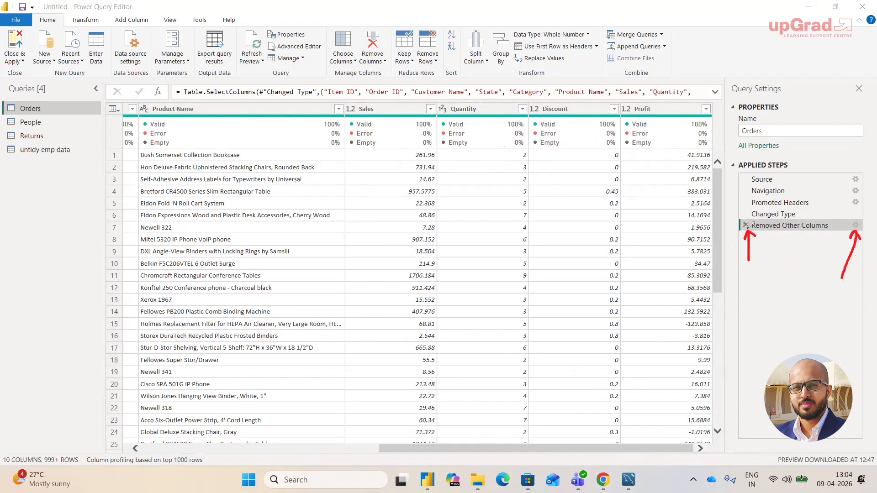
pyautogui.moveTo(743, 218)
pyautogui.mouseDown()
pyautogui.moveTo(751, 231)
pyautogui.moveTo(746, 214)
pyautogui.mouseUp()
pyautogui.moveTo(855, 217)
pyautogui.mouseDown()
pyautogui.moveTo(861, 229)
pyautogui.moveTo(852, 218)
pyautogui.mouseUp()
pyautogui.press('e')
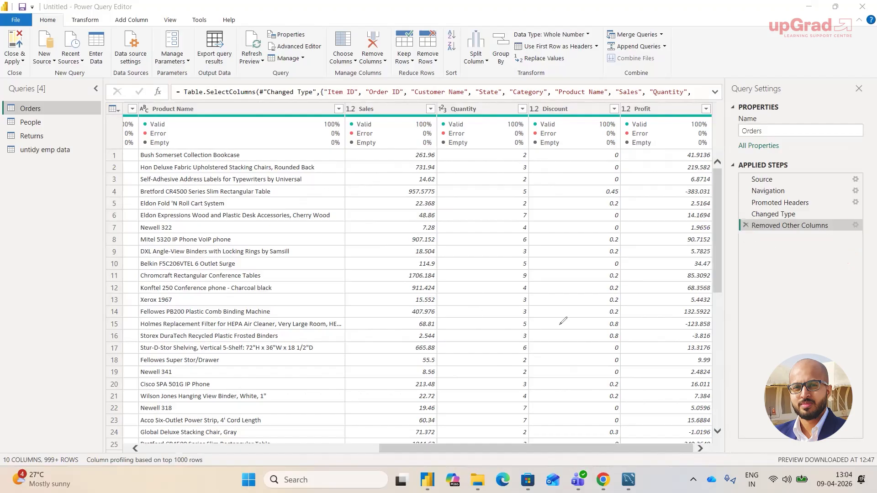
# Edit the Removed Other Columns step to keep only Item ID, Order ID and Customer Name, and delete that step from the Orders query.
pyautogui.click(855, 225)
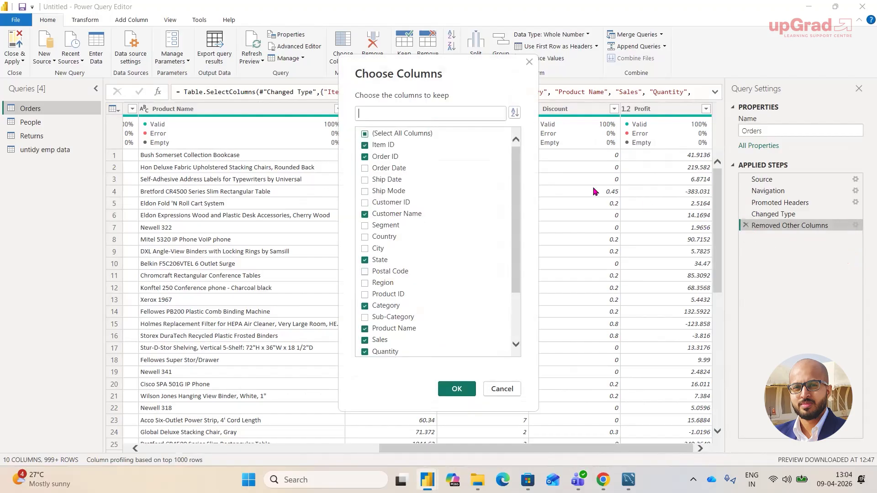
pyautogui.click(364, 214)
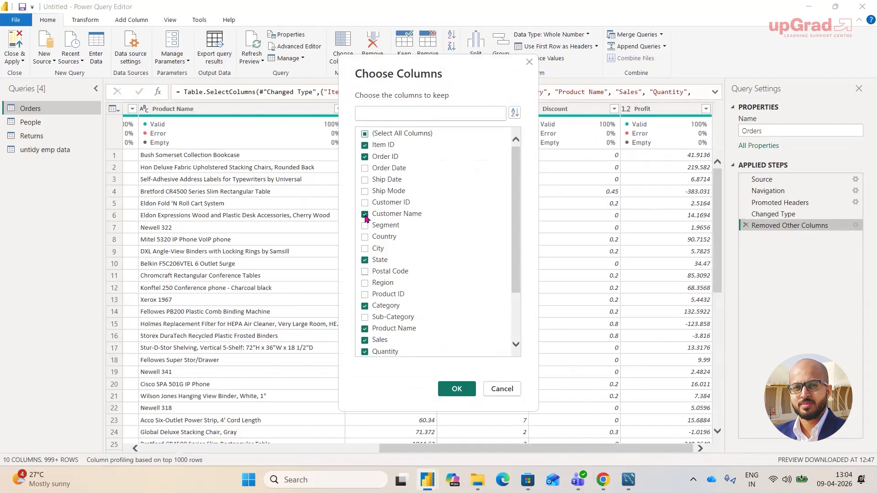
pyautogui.click(364, 213)
pyautogui.click(364, 329)
pyautogui.click(365, 352)
pyautogui.click(365, 340)
pyautogui.click(364, 305)
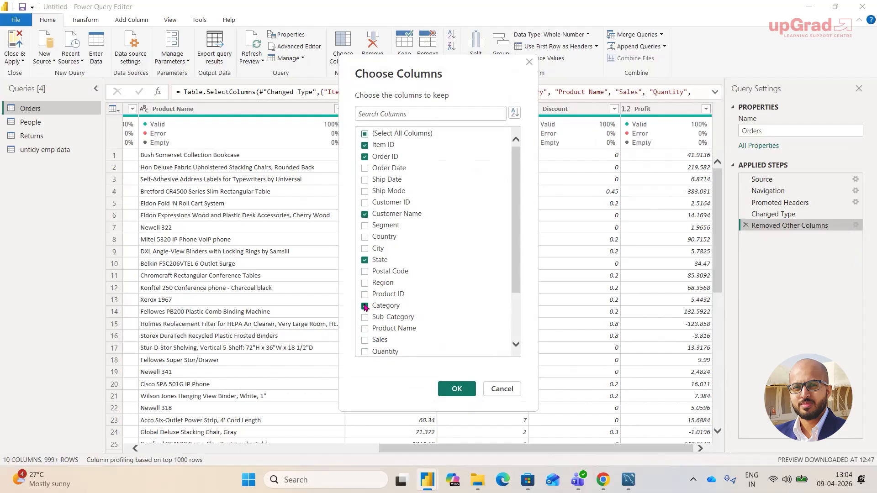
pyautogui.click(370, 259)
pyautogui.scroll(-2, 388, 190)
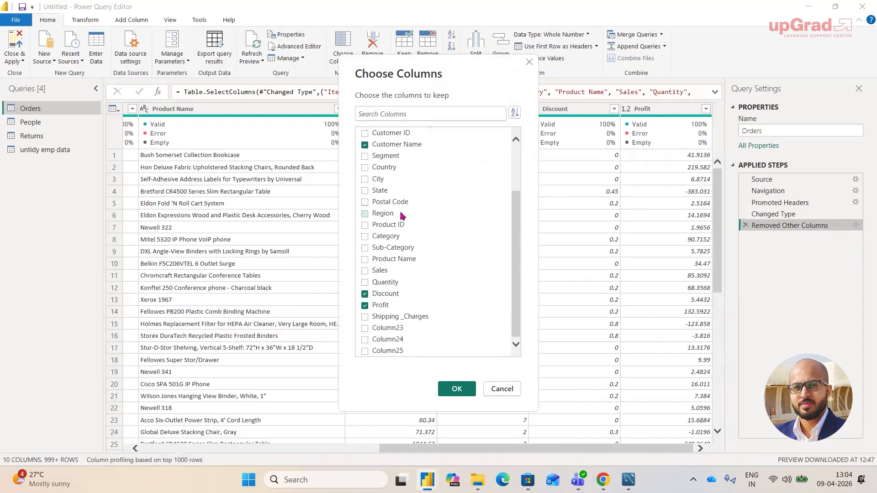
pyautogui.click(364, 306)
pyautogui.click(365, 293)
pyautogui.click(453, 390)
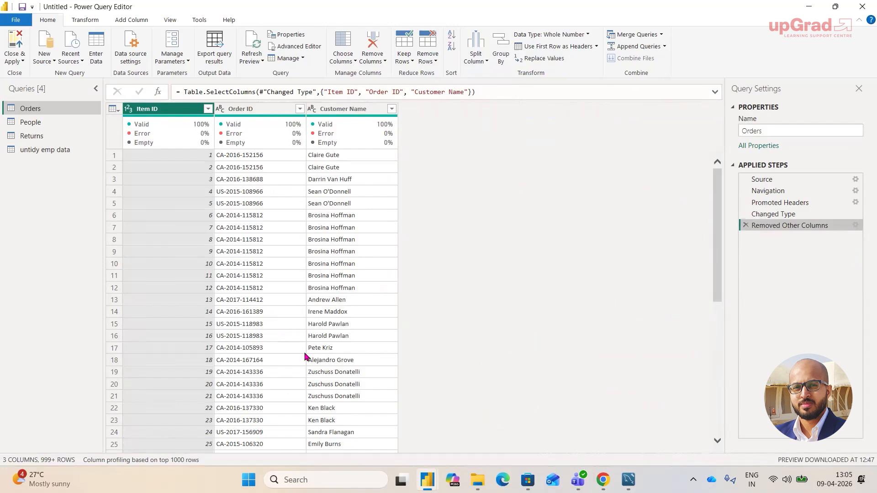
pyautogui.click(746, 225)
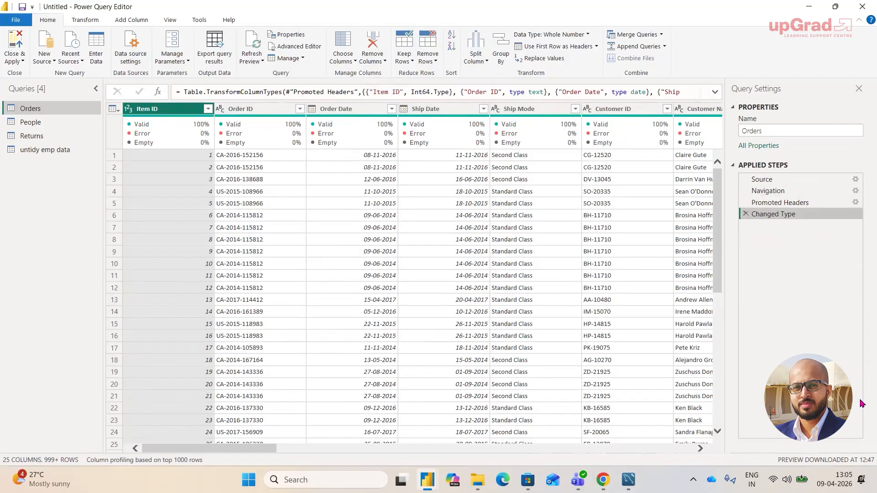
pyautogui.moveTo(390, 136)
pyautogui.mouseDown()
pyautogui.moveTo(380, 82)
pyautogui.moveTo(376, 89)
pyautogui.moveTo(396, 81)
pyautogui.mouseUp()
pyautogui.moveTo(343, 67); pyautogui.dragTo(344, 151)
pyautogui.moveTo(336, 137)
pyautogui.mouseDown()
pyautogui.moveTo(343, 151)
pyautogui.moveTo(354, 138)
pyautogui.mouseUp()
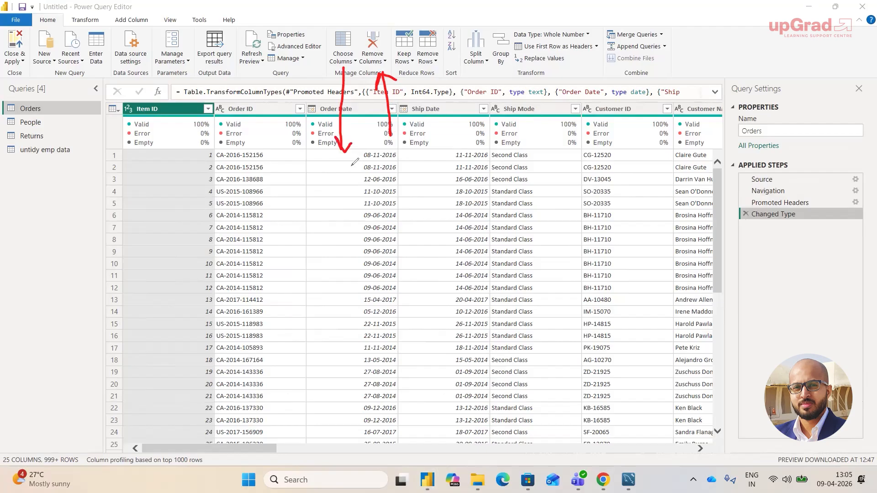
pyautogui.moveTo(338, 170); pyautogui.dragTo(338, 188)
pyautogui.moveTo(335, 159)
pyautogui.mouseDown()
pyautogui.moveTo(318, 182)
pyautogui.moveTo(329, 158)
pyautogui.mouseUp()
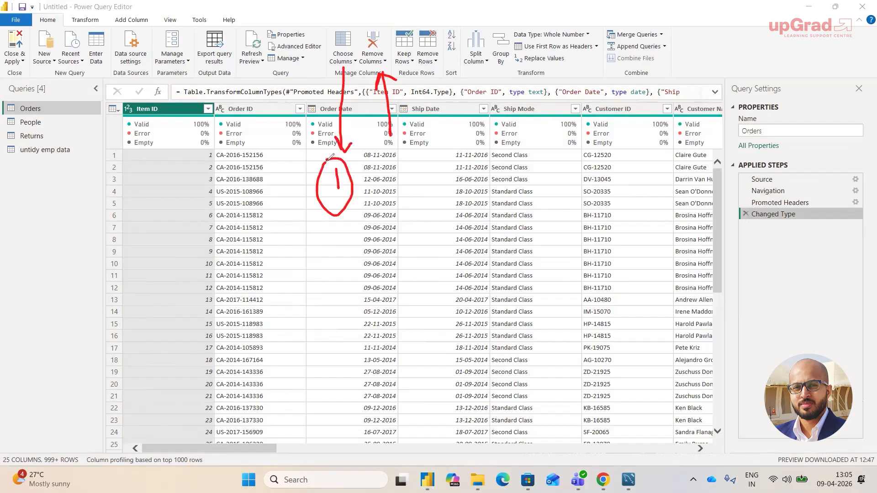
pyautogui.moveTo(340, 209)
pyautogui.mouseDown()
pyautogui.moveTo(348, 262)
pyautogui.moveTo(337, 208)
pyautogui.mouseUp()
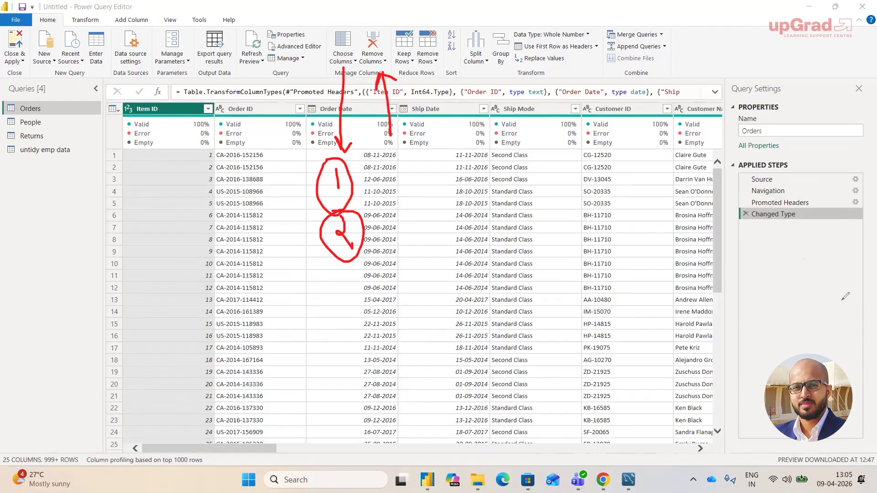
pyautogui.press('e')
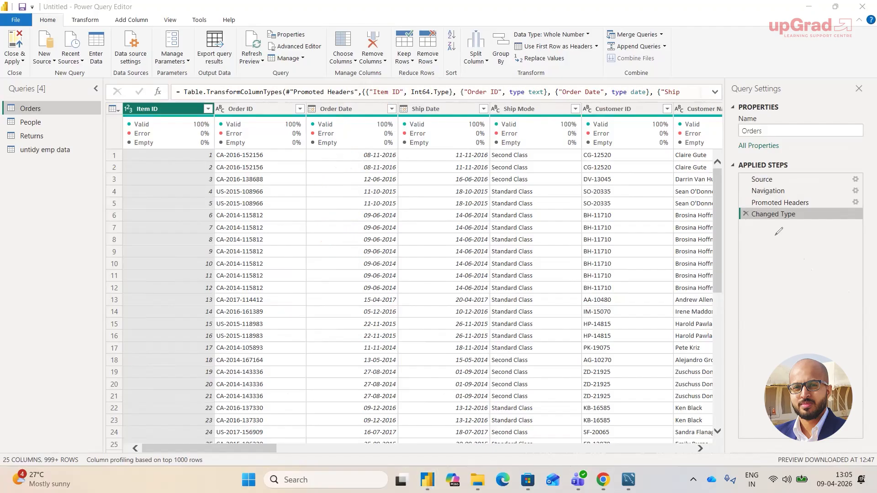
pyautogui.moveTo(729, 232); pyautogui.dragTo(773, 233)
pyautogui.moveTo(761, 223)
pyautogui.mouseDown()
pyautogui.moveTo(775, 231)
pyautogui.moveTo(769, 242)
pyautogui.mouseUp()
pyautogui.moveTo(29, 65)
pyautogui.mouseDown()
pyautogui.moveTo(79, 147)
pyautogui.moveTo(29, 62)
pyautogui.mouseUp()
pyautogui.moveTo(28, 61); pyautogui.dragTo(50, 68)
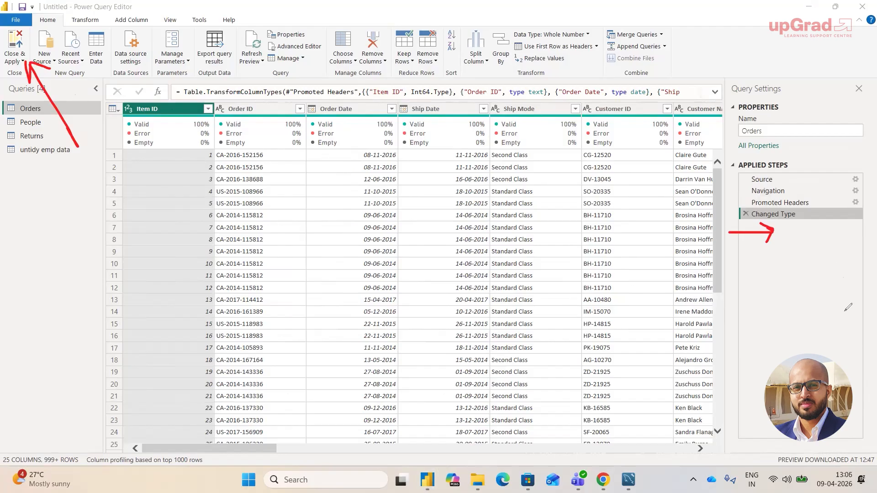
pyautogui.press('e')
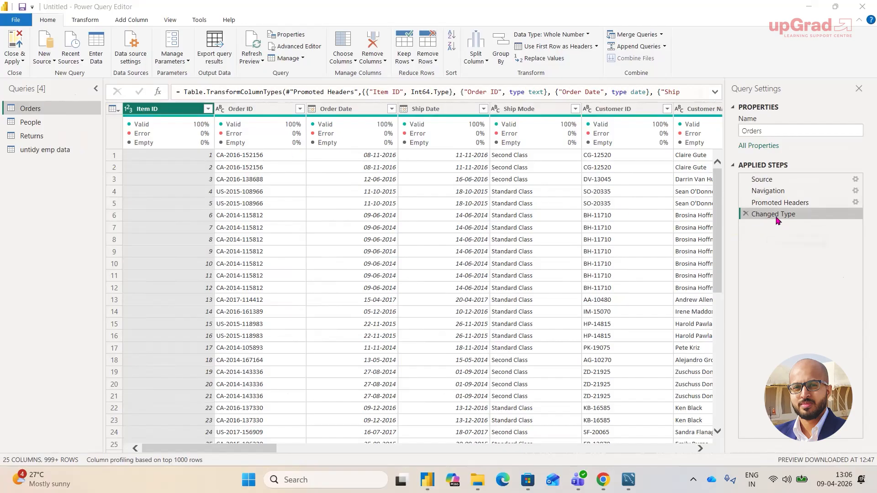
pyautogui.moveTo(763, 221); pyautogui.dragTo(779, 250)
pyautogui.moveTo(749, 301)
pyautogui.mouseDown()
pyautogui.moveTo(770, 284)
pyautogui.moveTo(780, 295)
pyautogui.moveTo(807, 278)
pyautogui.moveTo(801, 214)
pyautogui.moveTo(808, 227)
pyautogui.mouseUp()
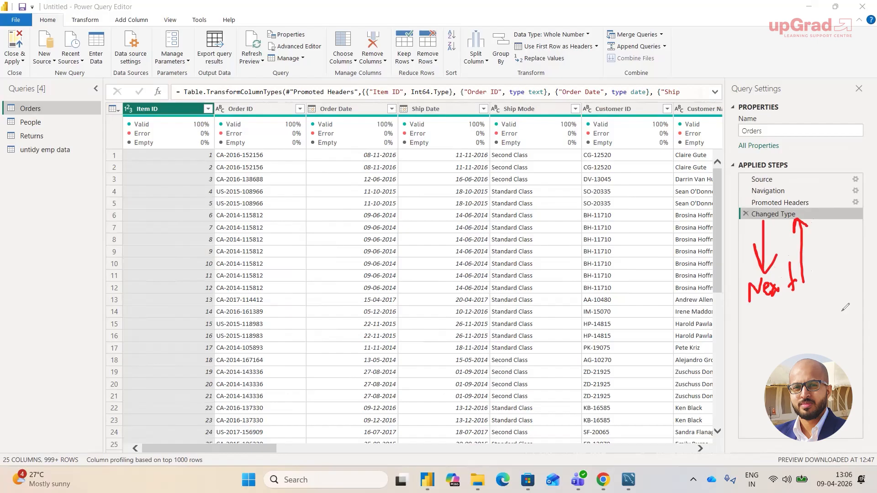
pyautogui.press('Escape')
# Remove the Ship Mode column from the Orders query and sort the rows by Ship Date in ascending order.
pyautogui.click(525, 109)
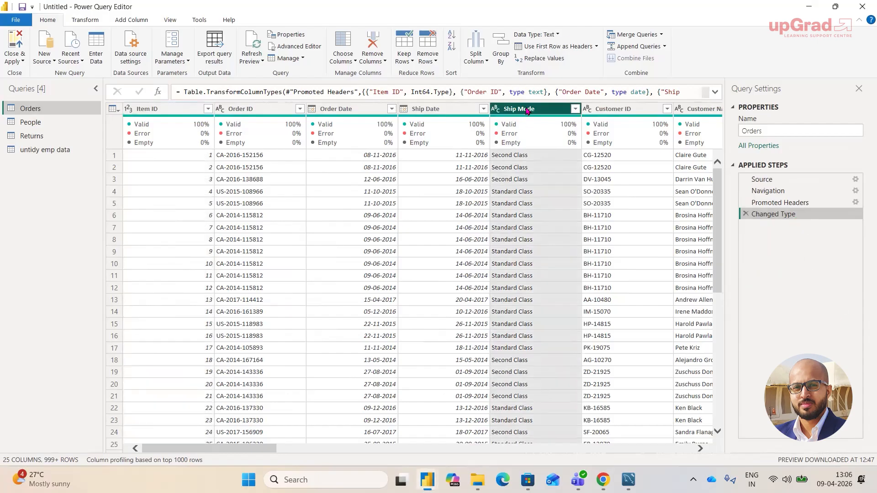
pyautogui.press('Delete')
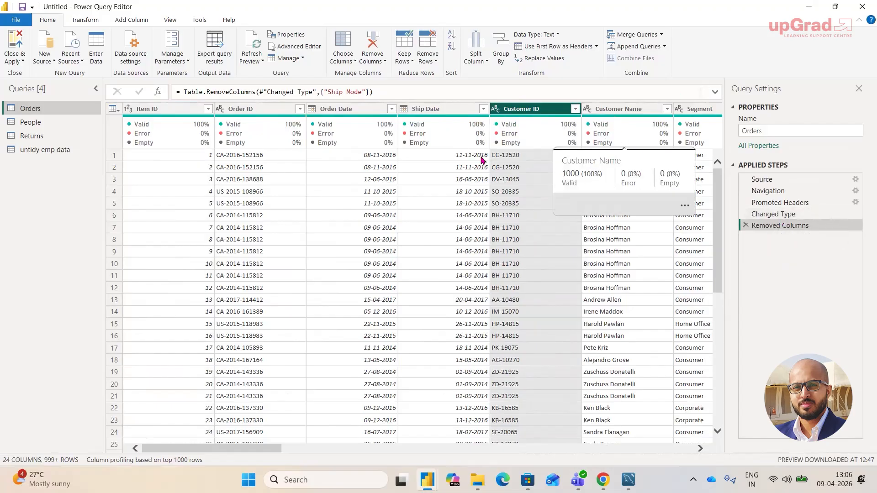
pyautogui.click(430, 110)
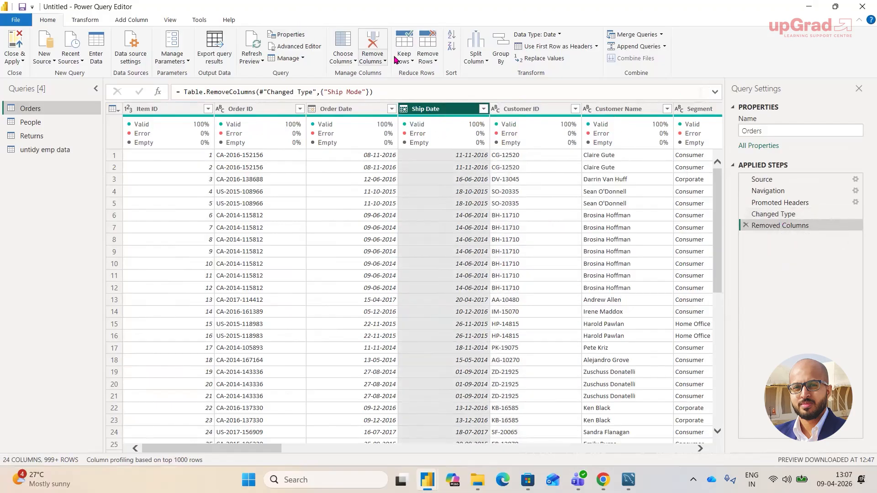
pyautogui.click(451, 34)
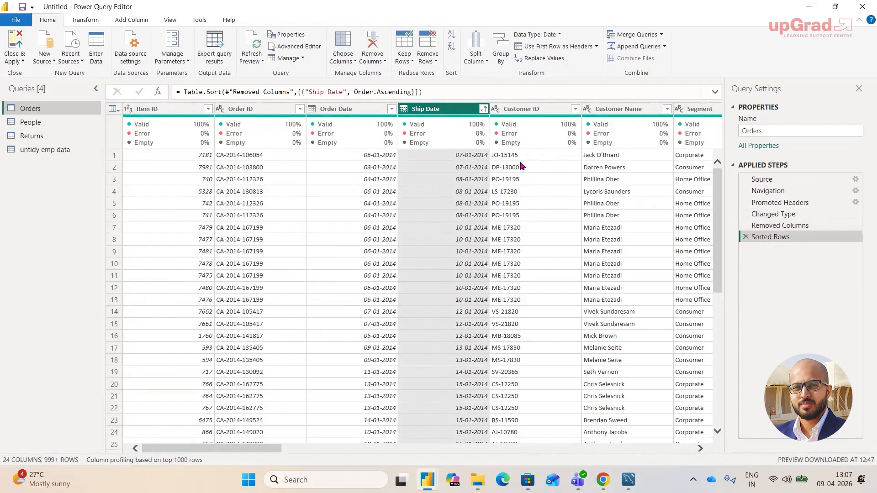
# Convert the text in the Customer Name column of the Orders query to uppercase.
pyautogui.click(614, 109)
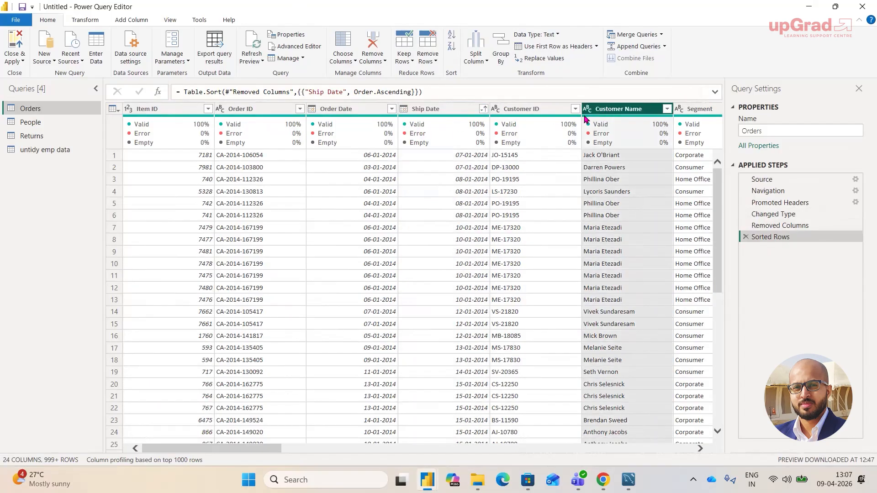
pyautogui.click(85, 19)
pyautogui.click(346, 51)
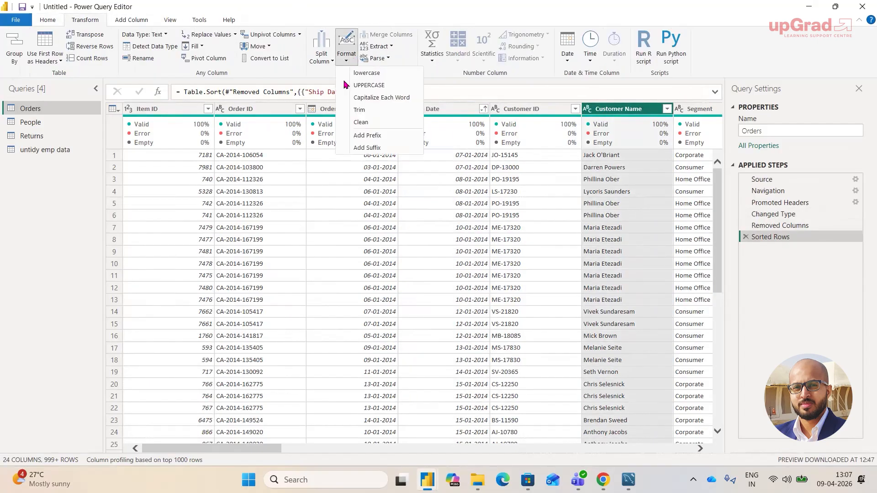
pyautogui.click(370, 85)
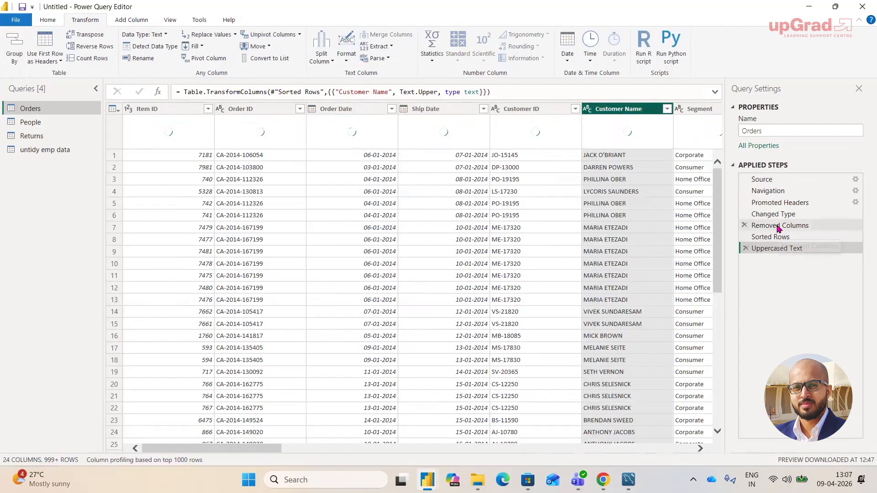
# Delete the Removed Columns, Uppercased Text and Sorted Rows steps from the Orders query's applied steps.
pyautogui.click(793, 226)
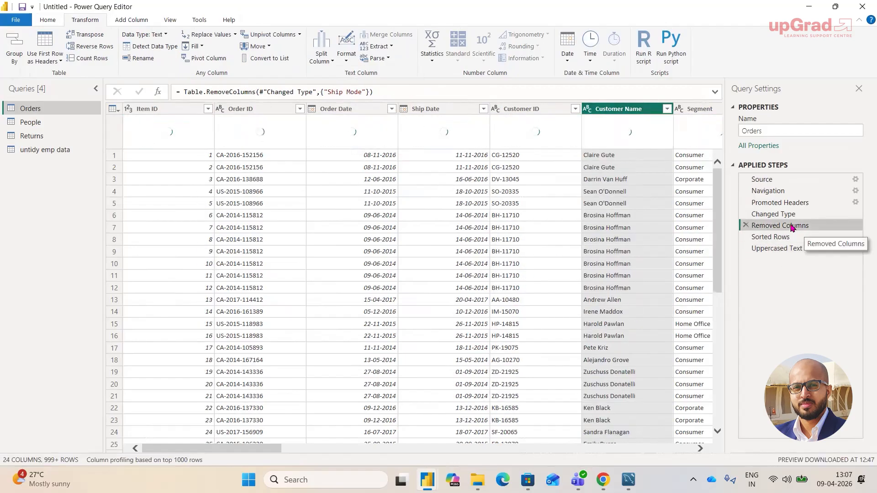
pyautogui.click(746, 226)
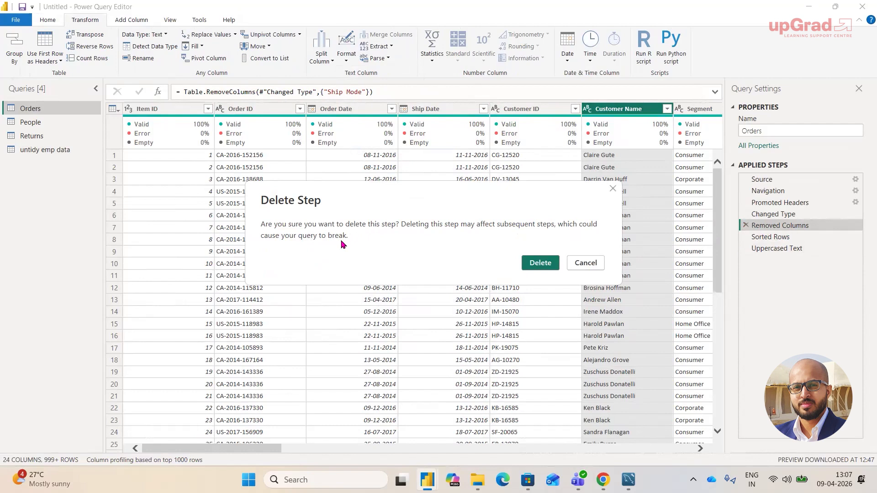
pyautogui.click(552, 264)
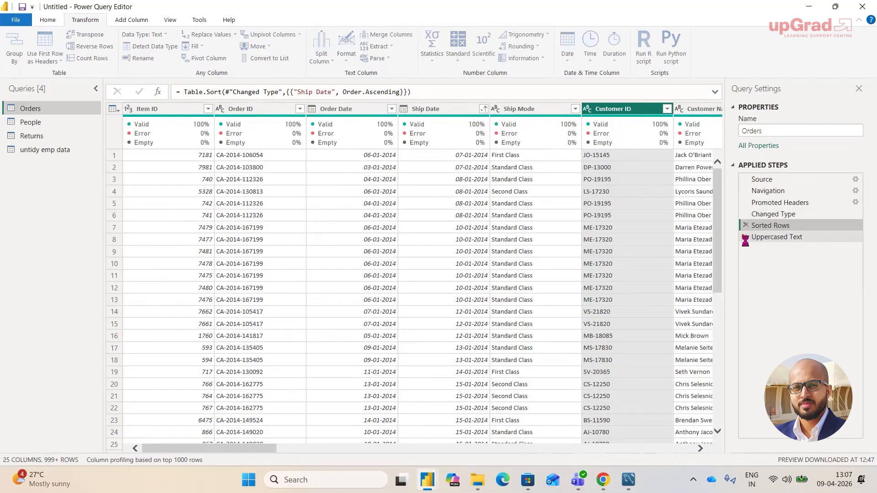
pyautogui.click(745, 237)
pyautogui.click(745, 225)
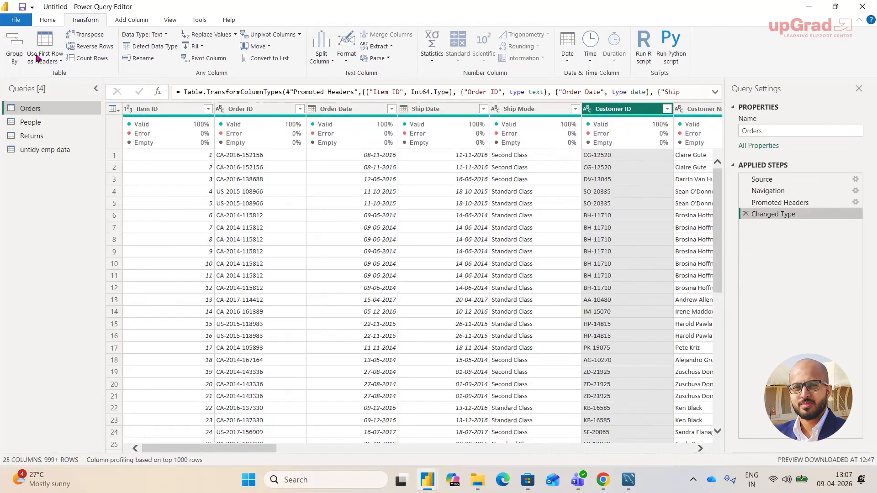
pyautogui.click(47, 20)
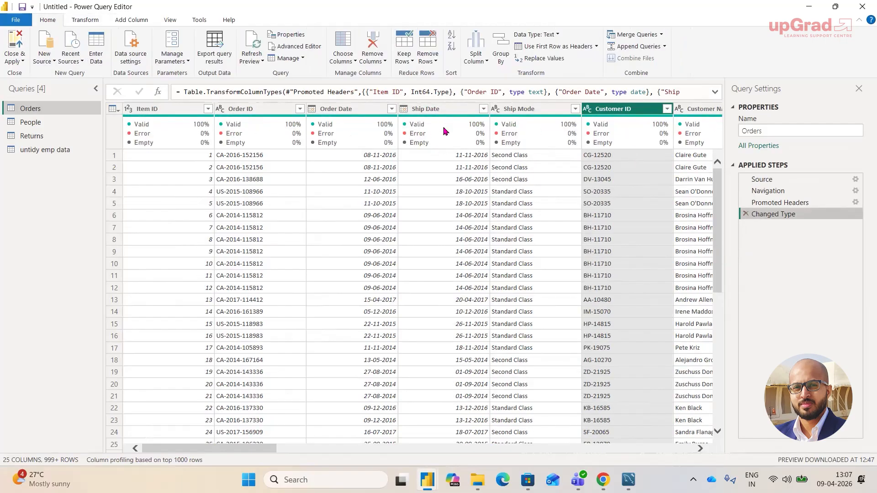
pyautogui.click(20, 60)
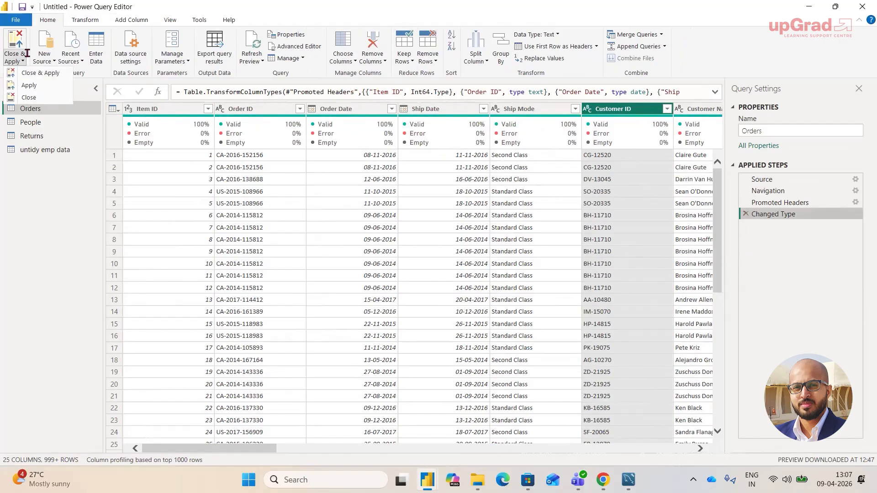
pyautogui.click(20, 60)
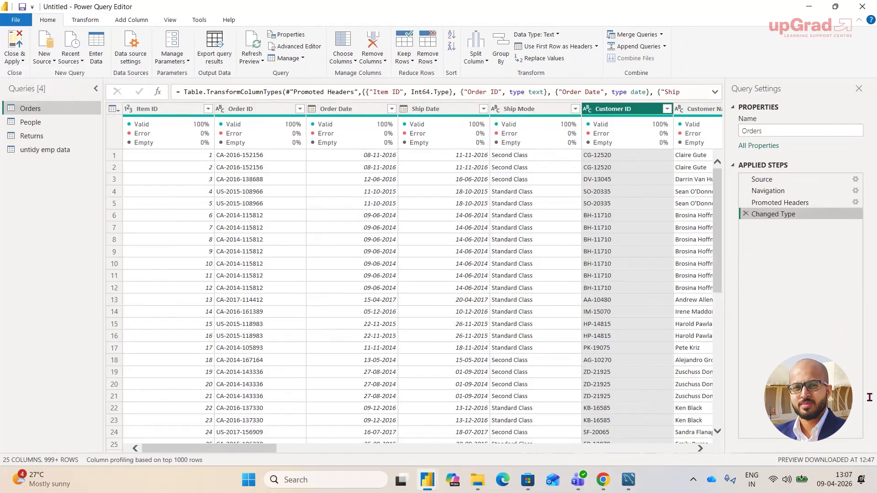
pyautogui.moveTo(26, 63); pyautogui.dragTo(79, 123)
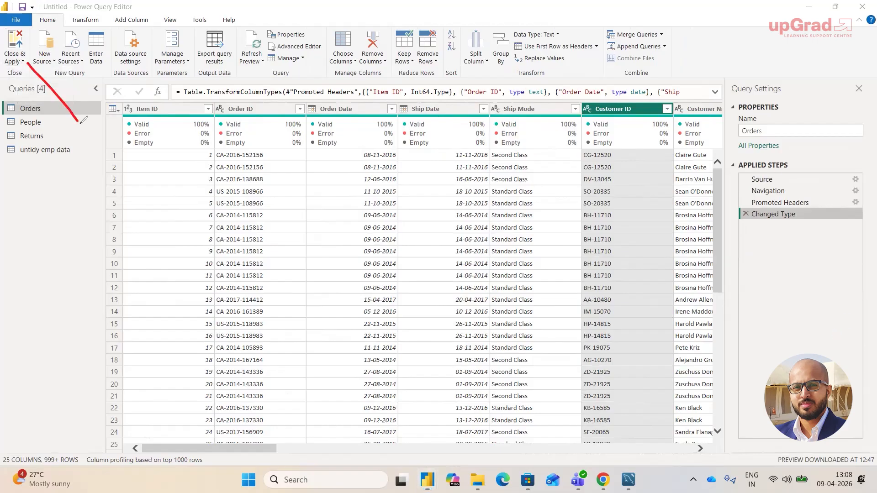
pyautogui.moveTo(26, 62)
pyautogui.mouseDown()
pyautogui.moveTo(34, 87)
pyautogui.moveTo(56, 67)
pyautogui.mouseUp()
pyautogui.moveTo(752, 230); pyautogui.dragTo(779, 220)
pyautogui.moveTo(752, 246)
pyautogui.mouseDown()
pyautogui.moveTo(758, 255)
pyautogui.moveTo(778, 242)
pyautogui.mouseUp()
pyautogui.moveTo(755, 261)
pyautogui.mouseDown()
pyautogui.moveTo(767, 275)
pyautogui.moveTo(763, 294)
pyautogui.moveTo(774, 282)
pyautogui.moveTo(768, 329)
pyautogui.mouseUp()
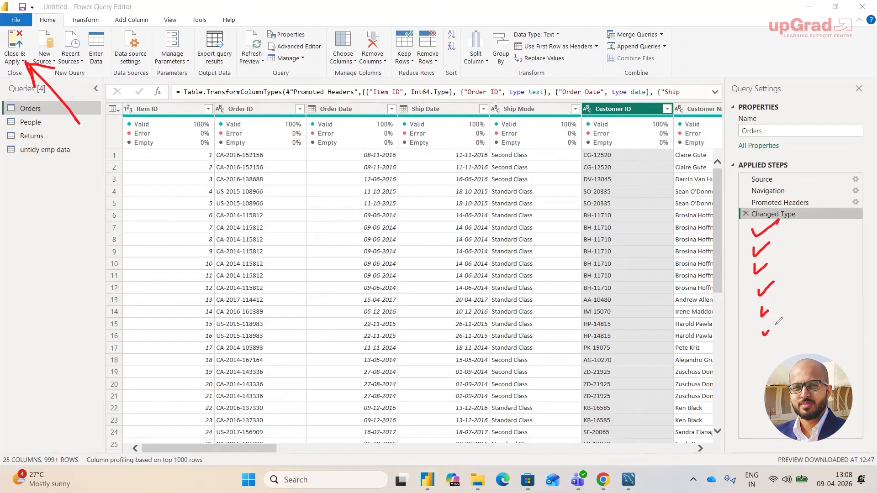
pyautogui.moveTo(792, 152)
pyautogui.mouseDown()
pyautogui.moveTo(805, 206)
pyautogui.moveTo(817, 184)
pyautogui.mouseUp()
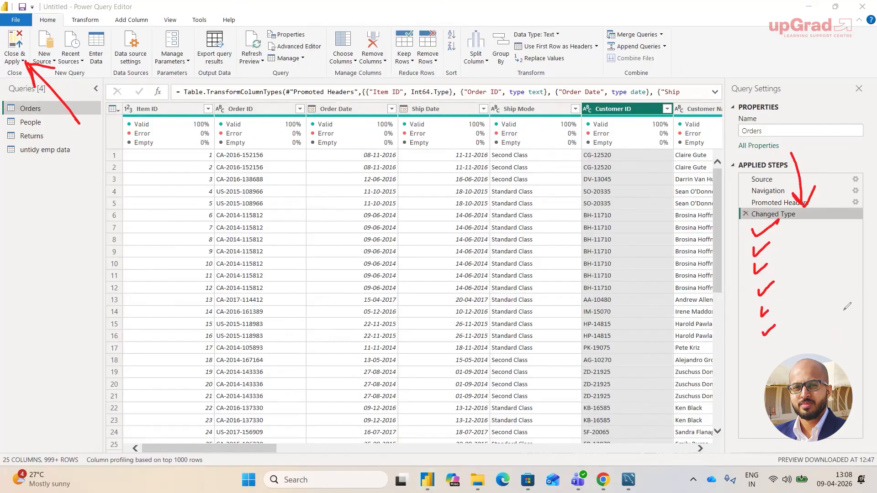
pyautogui.press('e')
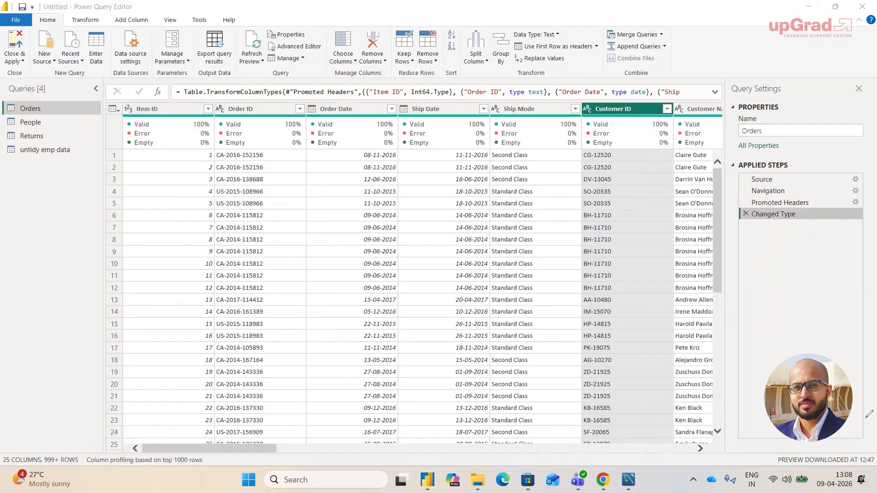
pyautogui.click(22, 61)
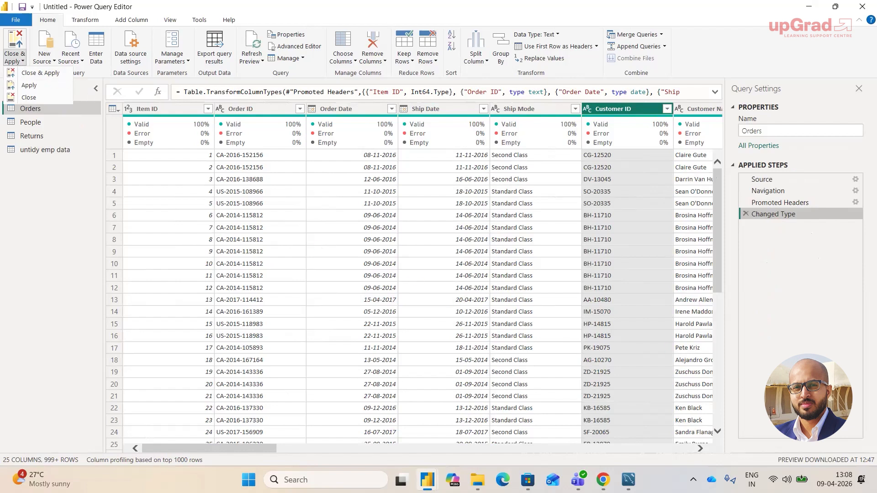
pyautogui.press('Escape')
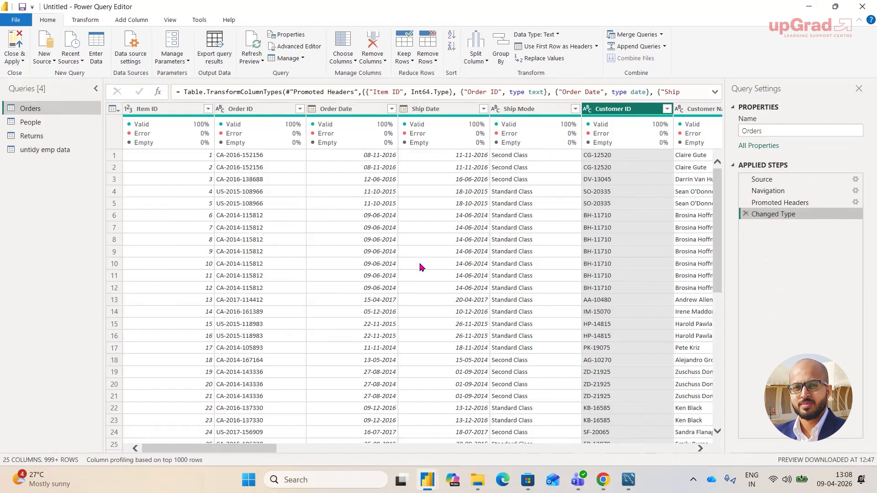
pyautogui.click(19, 59)
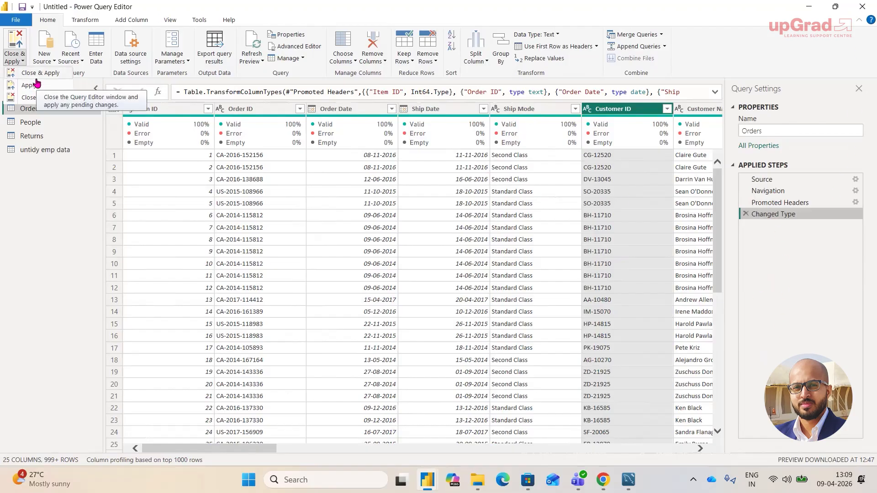
pyautogui.click(448, 331)
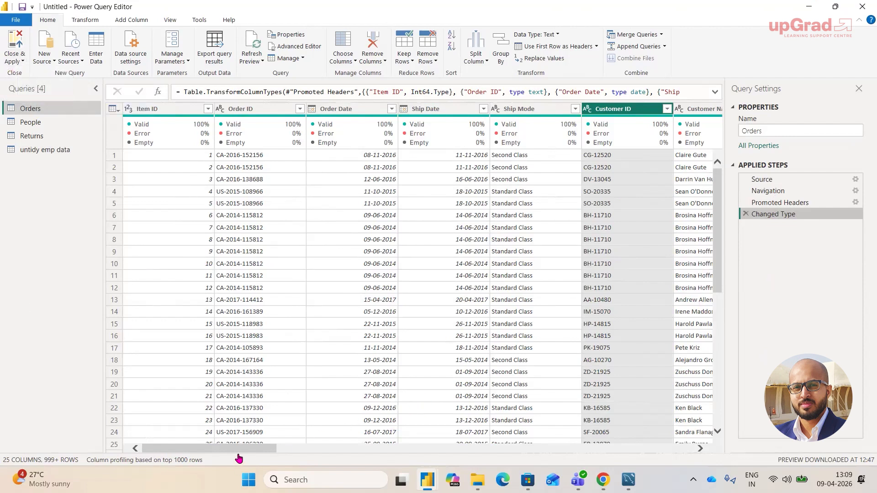
# Remove the Extra Column and Notes columns from the untidy emp data query.
pyautogui.click(45, 150)
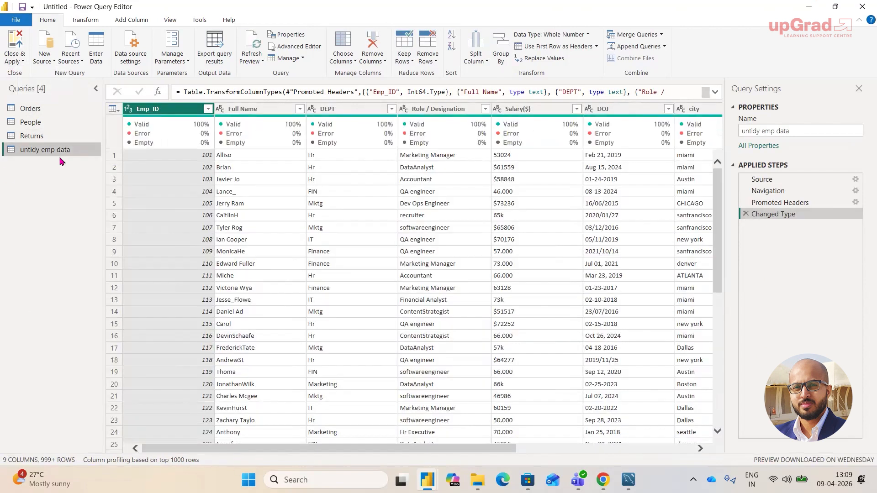
pyautogui.moveTo(335, 448); pyautogui.dragTo(486, 450)
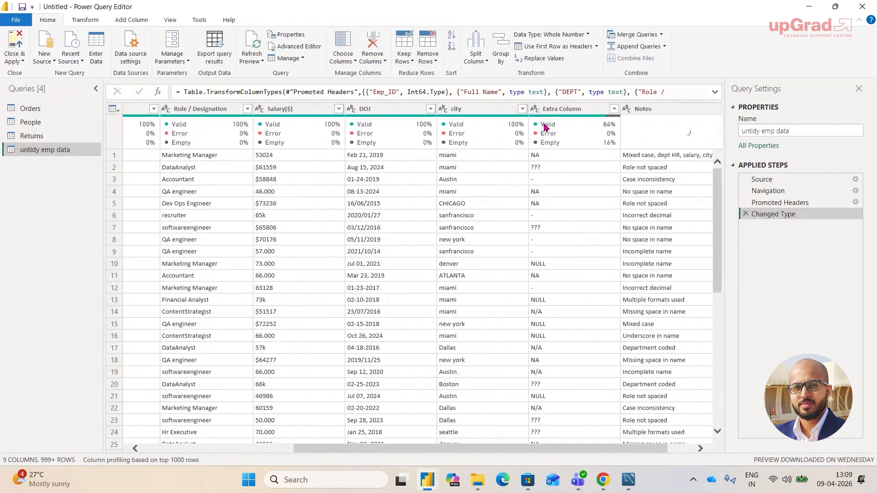
pyautogui.click(561, 109)
pyautogui.keyDown('ctrl'); pyautogui.click(642, 111); pyautogui.keyUp('ctrl')
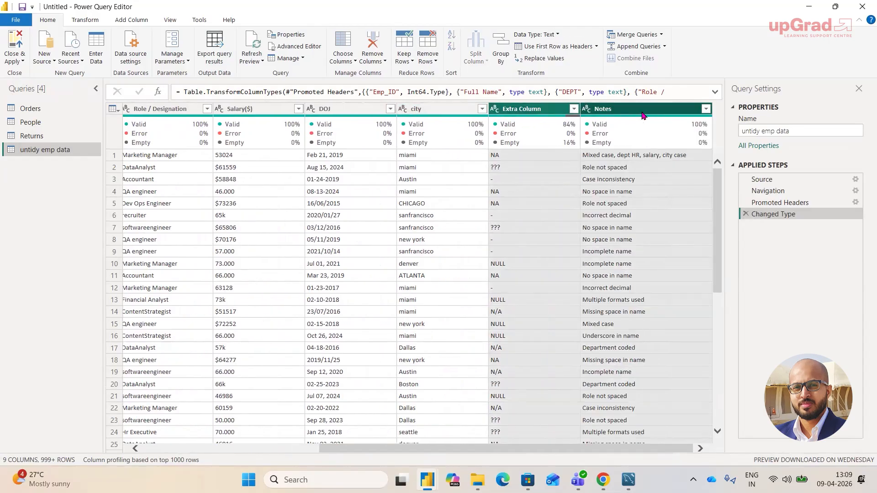
pyautogui.press('Delete')
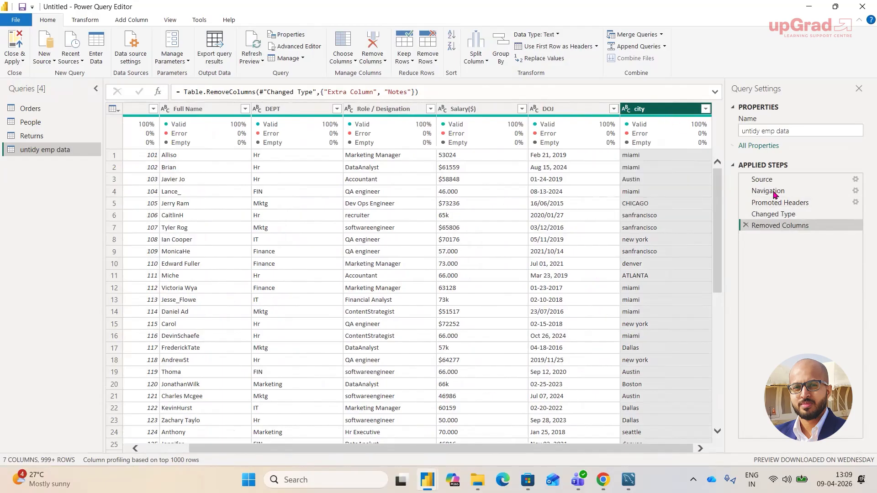
# Close the Power Query Editor without applying, and apply the pending query changes from the report window with the Data pane expanded.
pyautogui.click(23, 61)
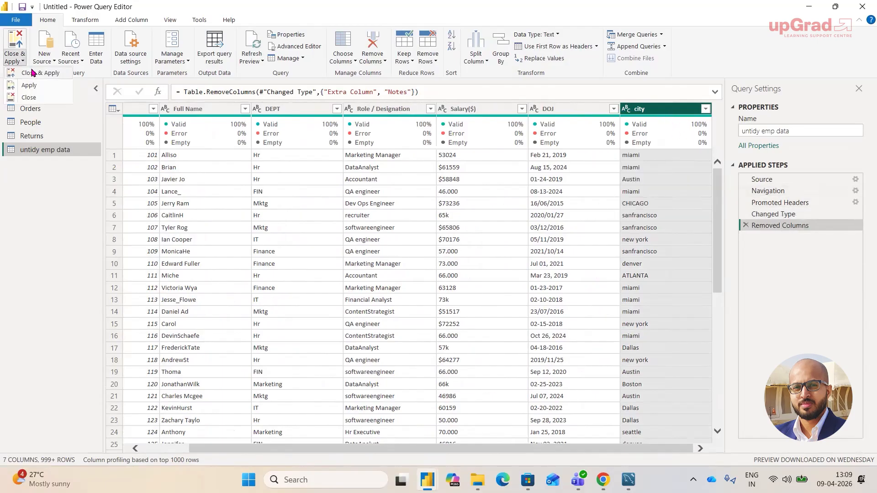
pyautogui.click(29, 97)
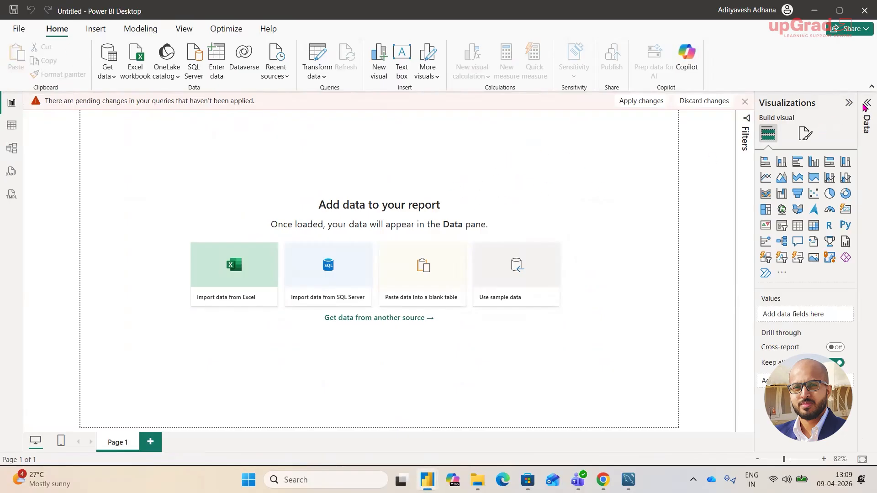
pyautogui.click(865, 105)
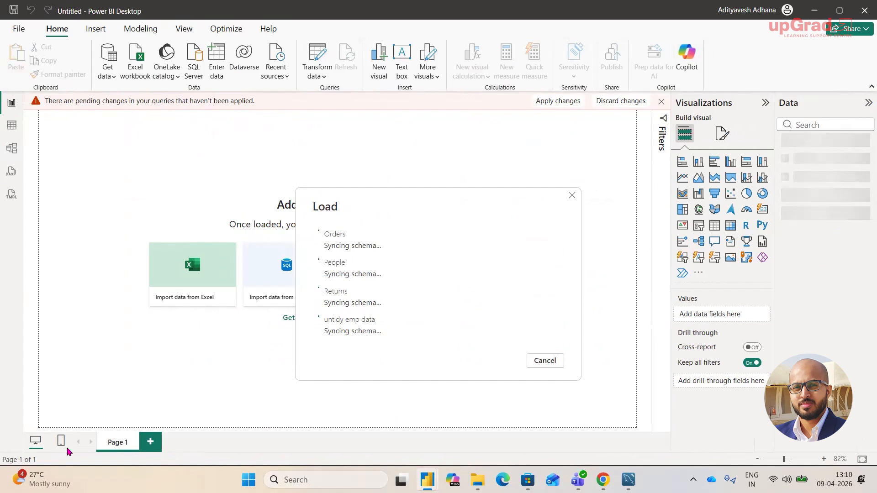
pyautogui.moveTo(776, 301); pyautogui.dragTo(787, 149)
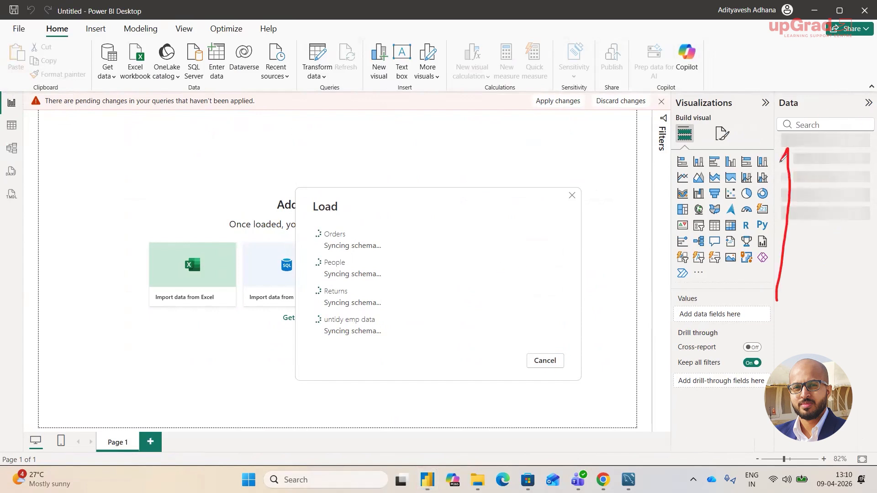
pyautogui.moveTo(857, 199)
pyautogui.mouseDown()
pyautogui.moveTo(852, 305)
pyautogui.moveTo(838, 309)
pyautogui.mouseUp()
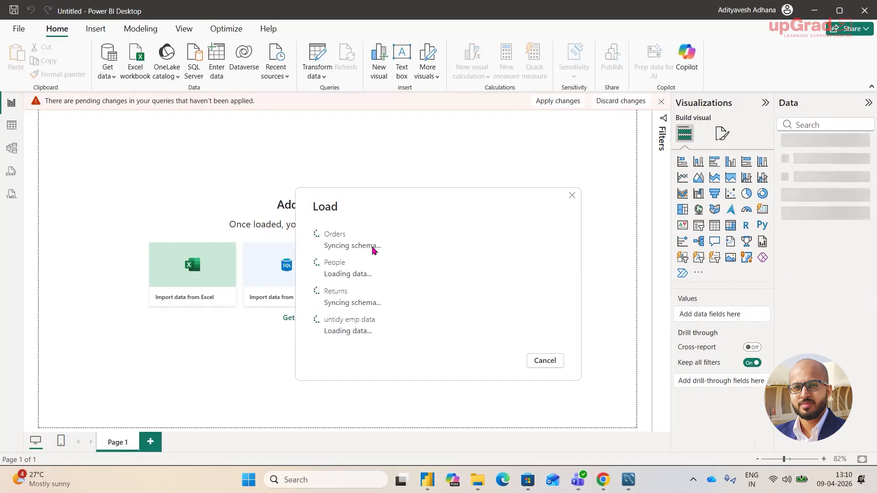
pyautogui.moveTo(324, 250); pyautogui.dragTo(380, 249)
pyautogui.moveTo(337, 283)
pyautogui.mouseDown()
pyautogui.moveTo(367, 285)
pyautogui.moveTo(349, 307)
pyautogui.moveTo(374, 308)
pyautogui.mouseUp()
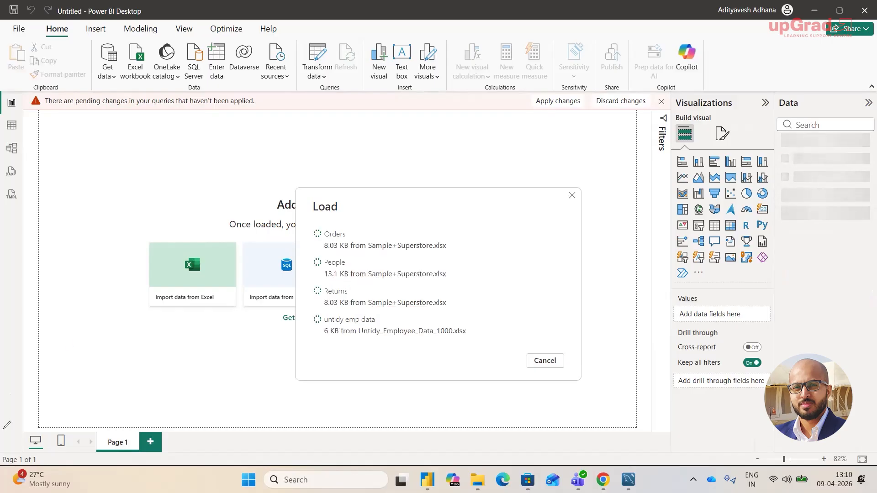
pyautogui.moveTo(331, 251); pyautogui.dragTo(432, 252)
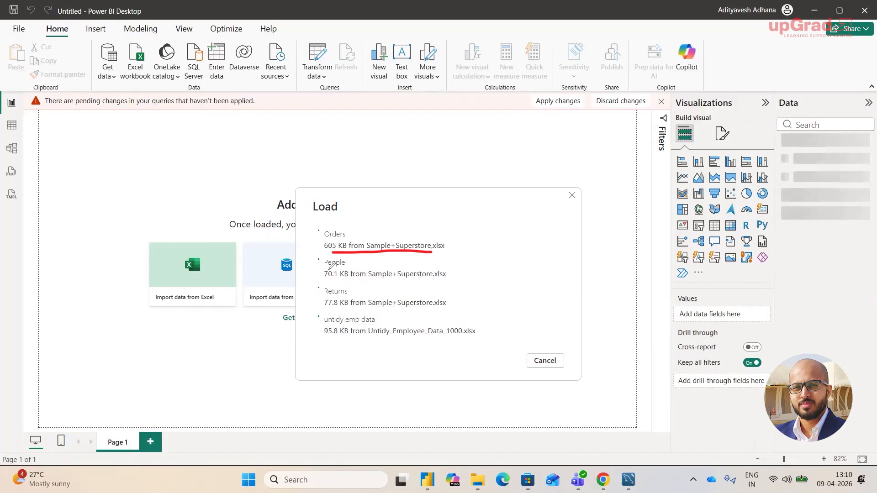
pyautogui.moveTo(328, 279); pyautogui.dragTo(406, 280)
pyautogui.moveTo(328, 312); pyautogui.dragTo(427, 309)
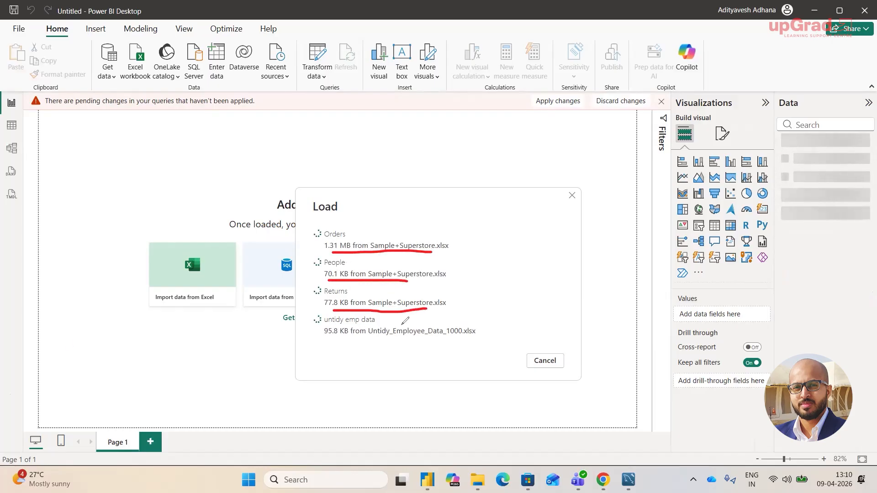
pyautogui.moveTo(338, 341); pyautogui.dragTo(456, 342)
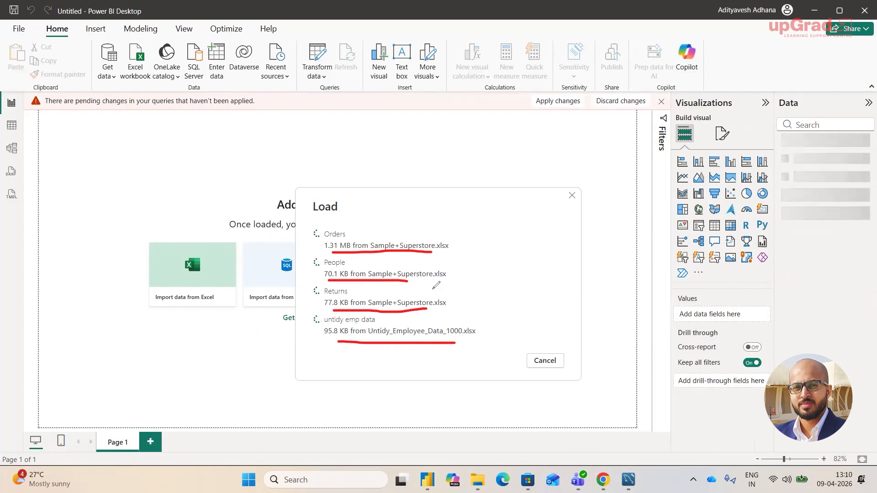
pyautogui.moveTo(413, 236); pyautogui.dragTo(434, 228)
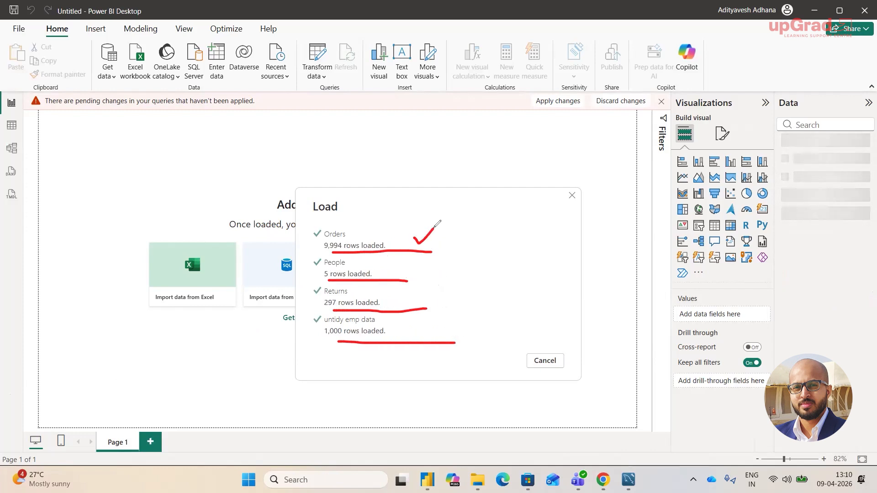
pyautogui.moveTo(327, 247)
pyautogui.mouseDown()
pyautogui.moveTo(316, 235)
pyautogui.moveTo(394, 242)
pyautogui.mouseUp()
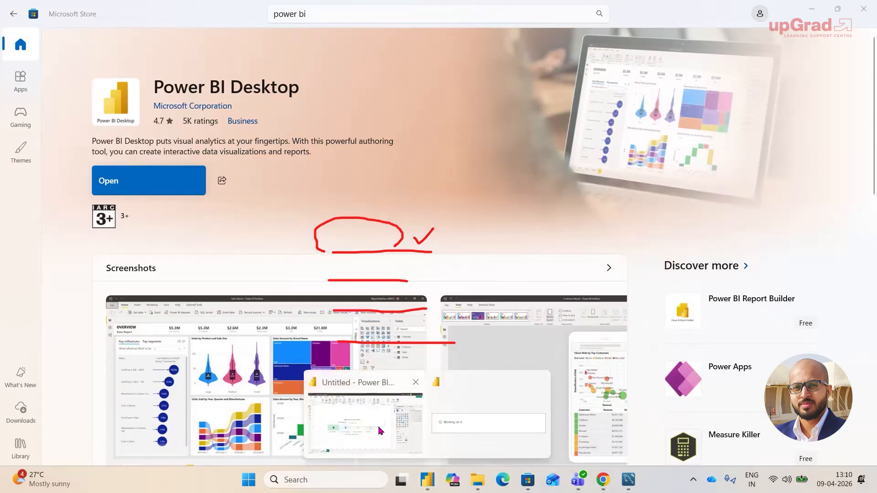
# Switch back to Power BI Desktop and build an enlarged clustered column chart with the Orders fields Region on the X-axis and Sales on the Y-axis.
pyautogui.click(427, 479)
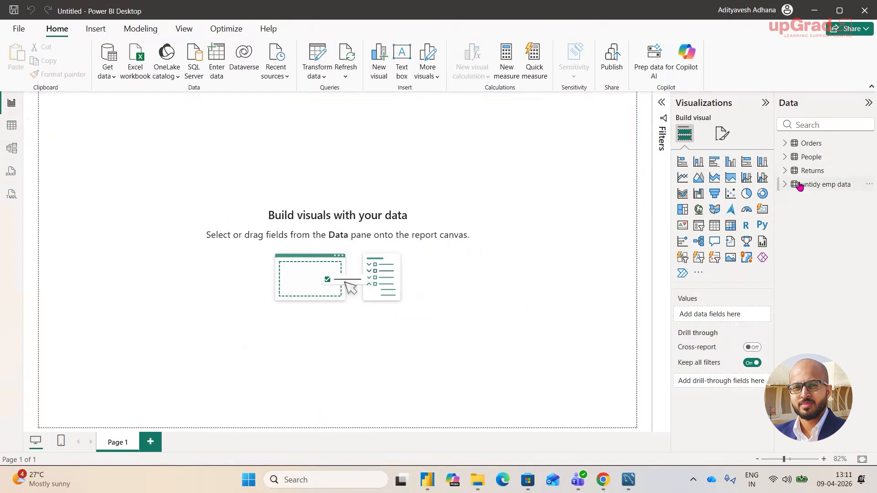
pyautogui.click(784, 143)
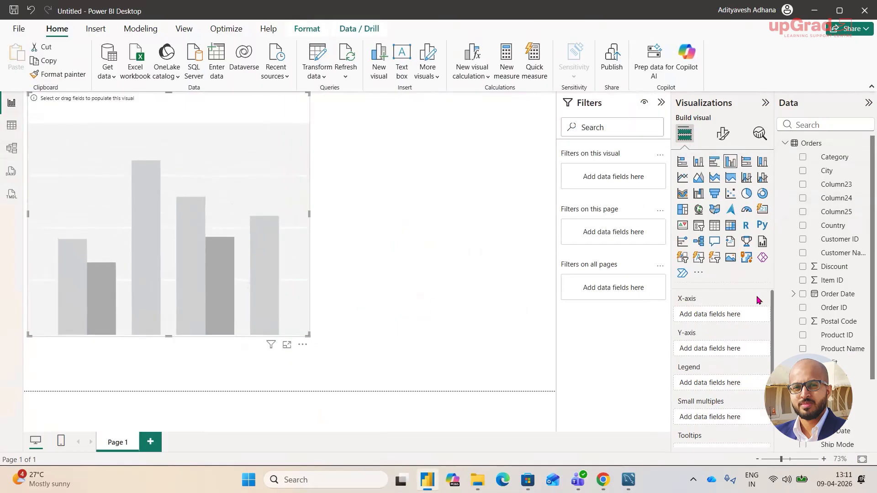
pyautogui.moveTo(844, 349)
pyautogui.mouseDown()
pyautogui.moveTo(719, 314)
pyautogui.moveTo(862, 346)
pyautogui.moveTo(857, 355)
pyautogui.mouseUp()
pyautogui.moveTo(836, 383); pyautogui.dragTo(735, 315)
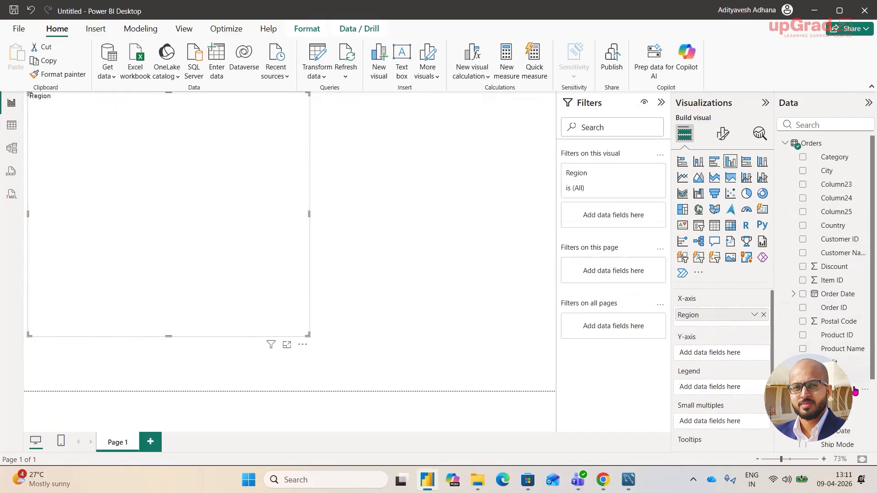
pyautogui.scroll(-3, 845, 333)
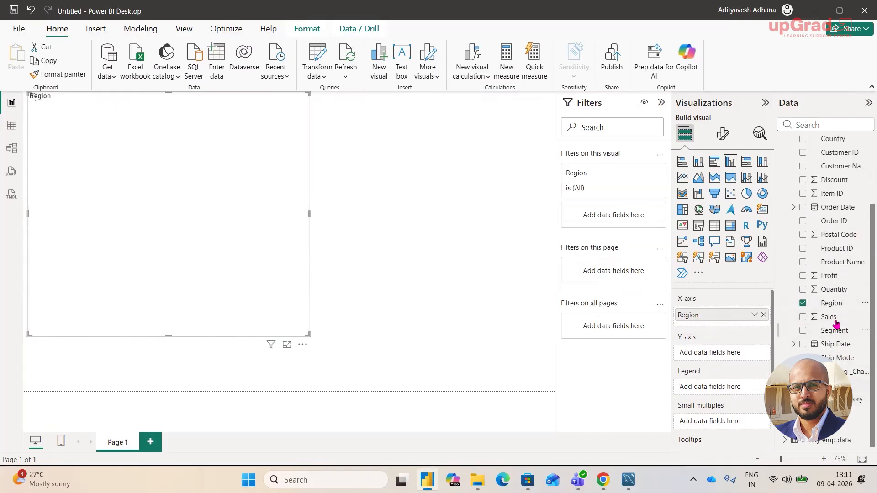
pyautogui.moveTo(836, 320); pyautogui.dragTo(735, 355)
pyautogui.moveTo(309, 335); pyautogui.dragTo(446, 372)
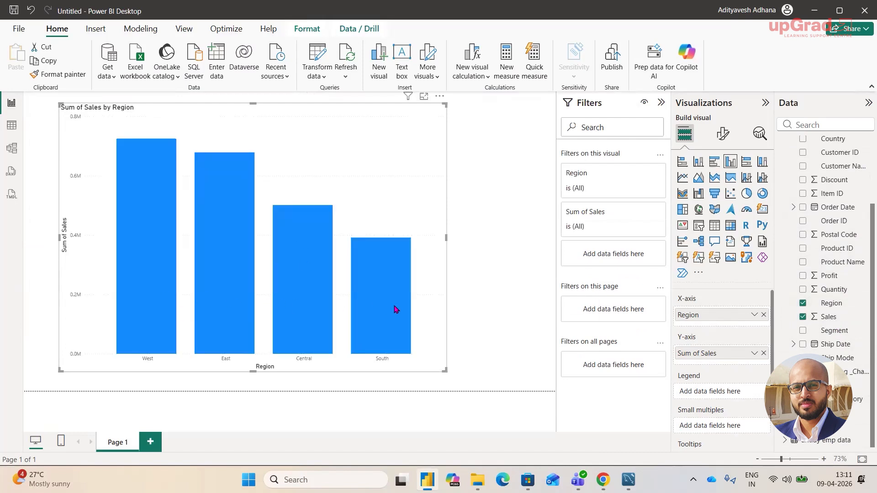
# Examine the loaded Orders and untidy emp data tables in table view, and return to the report with the Orders field list collapsed.
pyautogui.click(12, 125)
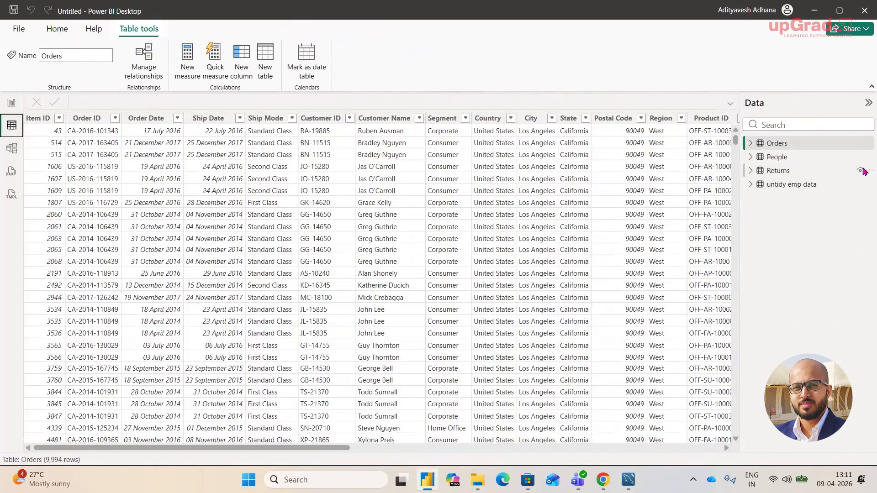
pyautogui.click(775, 144)
pyautogui.click(803, 185)
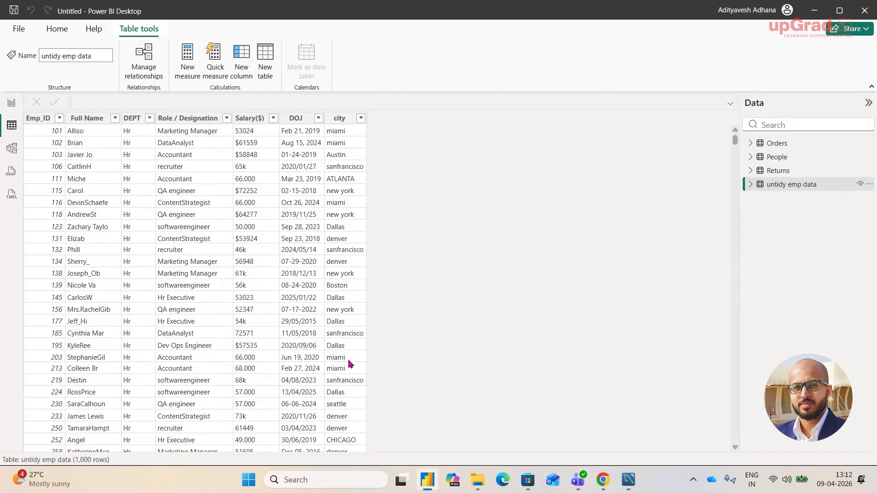
pyautogui.click(10, 105)
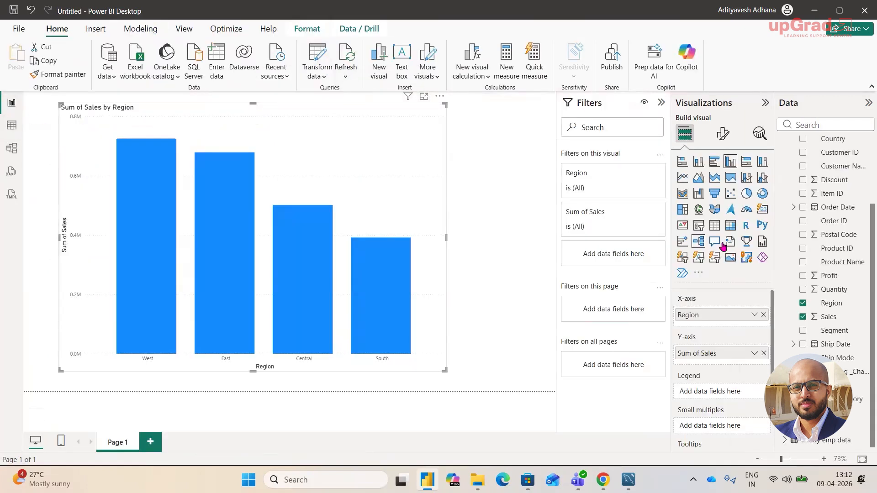
pyautogui.scroll(3, 804, 203)
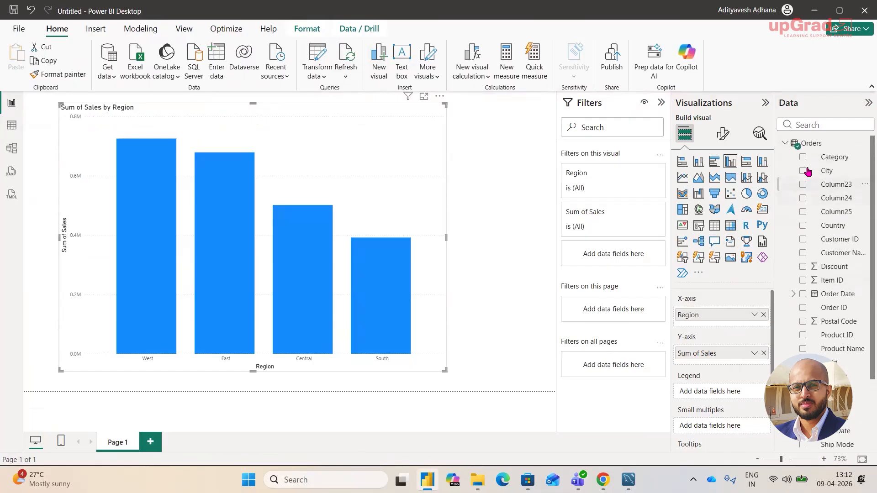
pyautogui.click(785, 143)
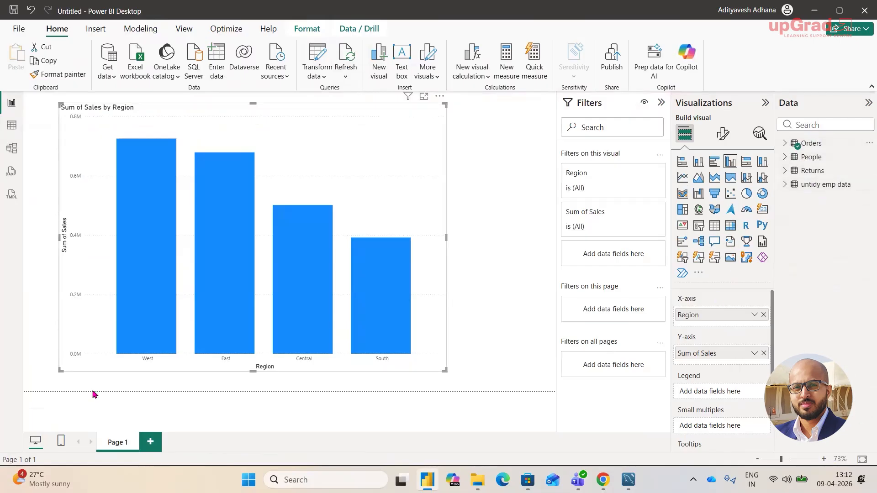
# Reopen the Power Query Editor from the report and display the untidy emp data query.
pyautogui.moveTo(375, 146)
pyautogui.mouseDown()
pyautogui.moveTo(320, 73)
pyautogui.moveTo(346, 76)
pyautogui.mouseUp()
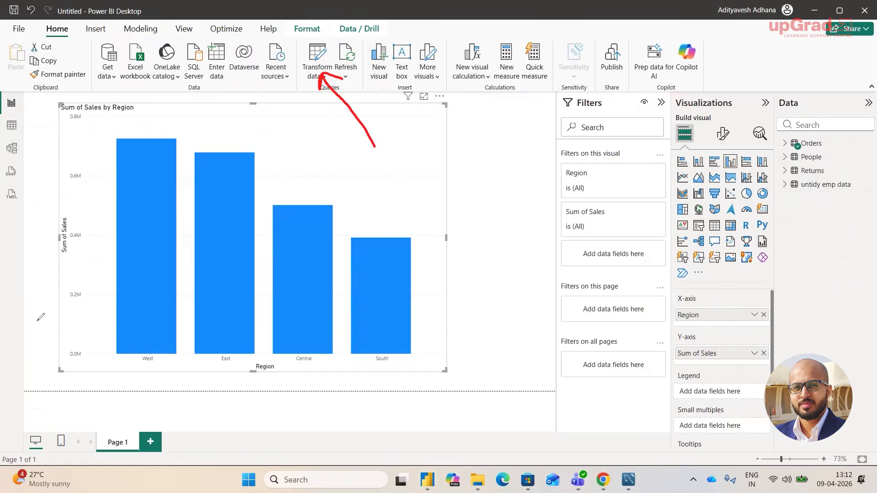
pyautogui.click(322, 72)
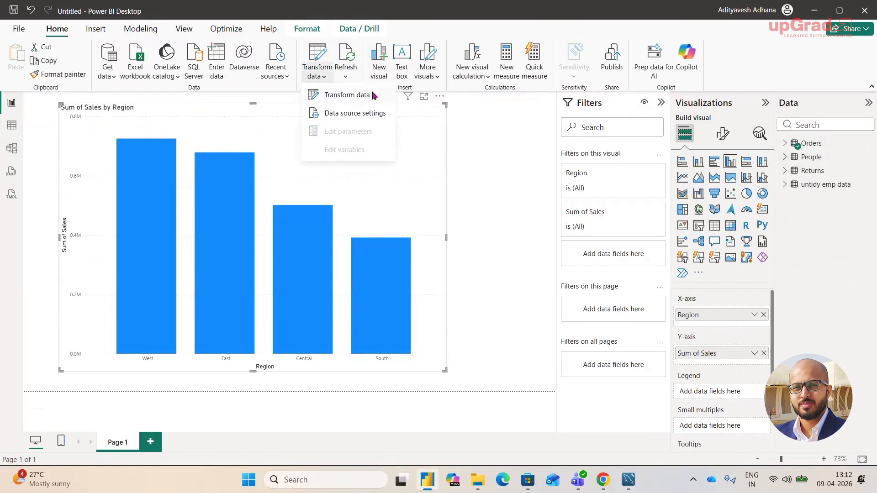
pyautogui.press('Escape')
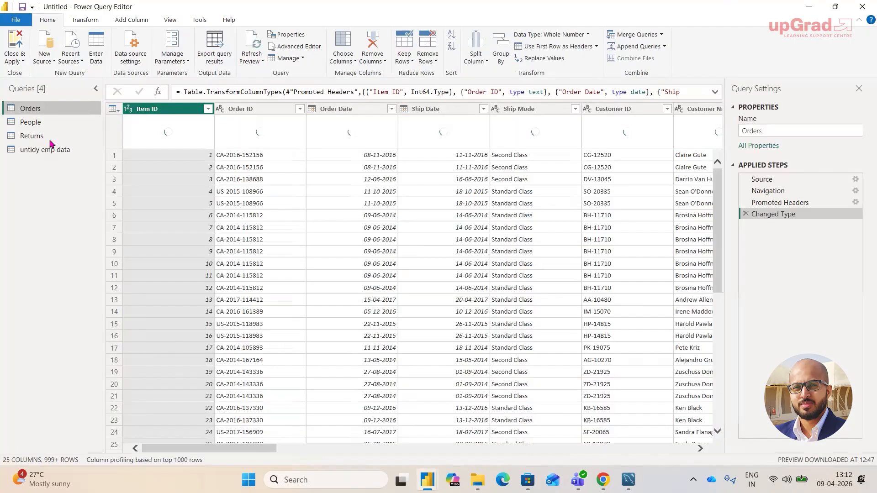
pyautogui.click(43, 150)
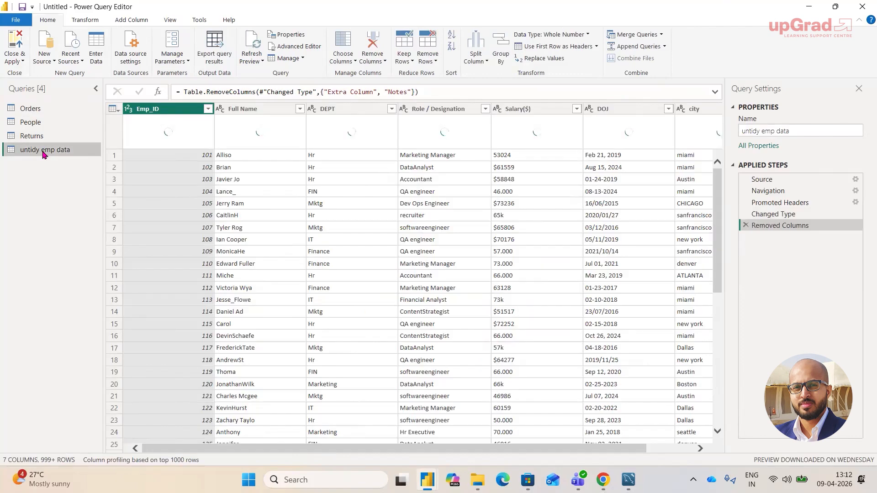
# Convert the DEPT and Role / Designation columns of the untidy emp data query to uppercase.
pyautogui.click(418, 113)
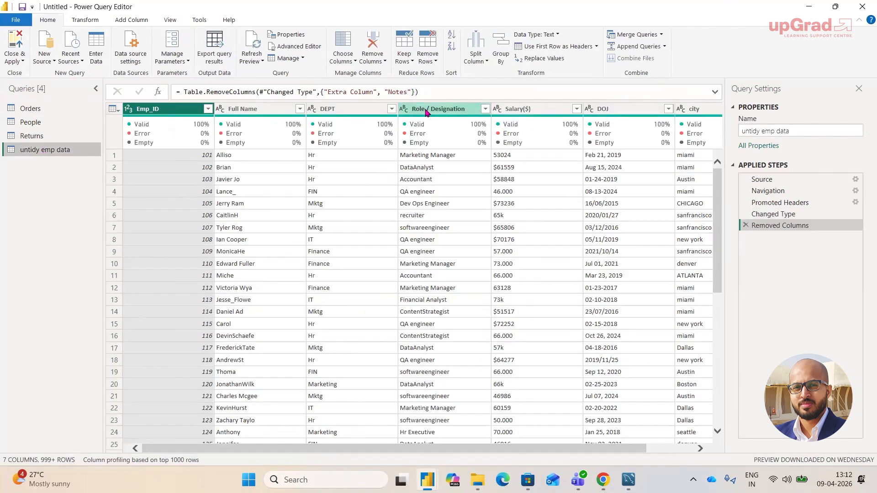
pyautogui.click(348, 109)
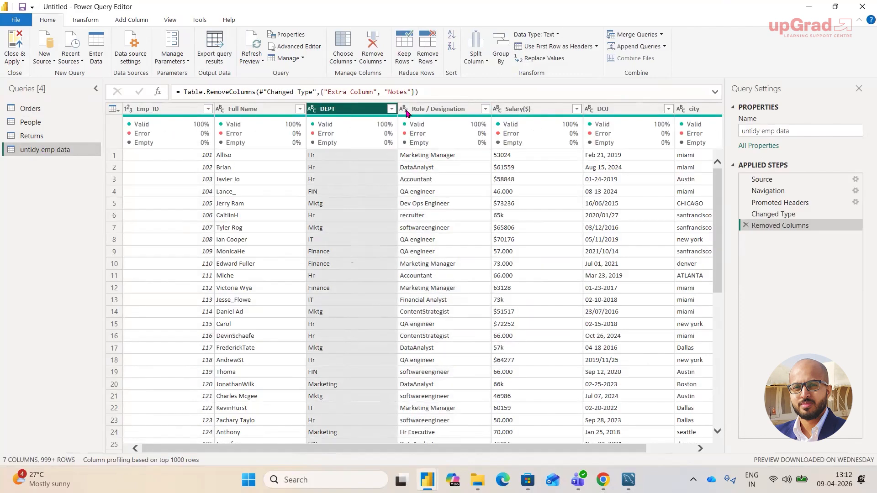
pyautogui.keyDown('ctrl'); pyautogui.click(450, 111); pyautogui.keyUp('ctrl')
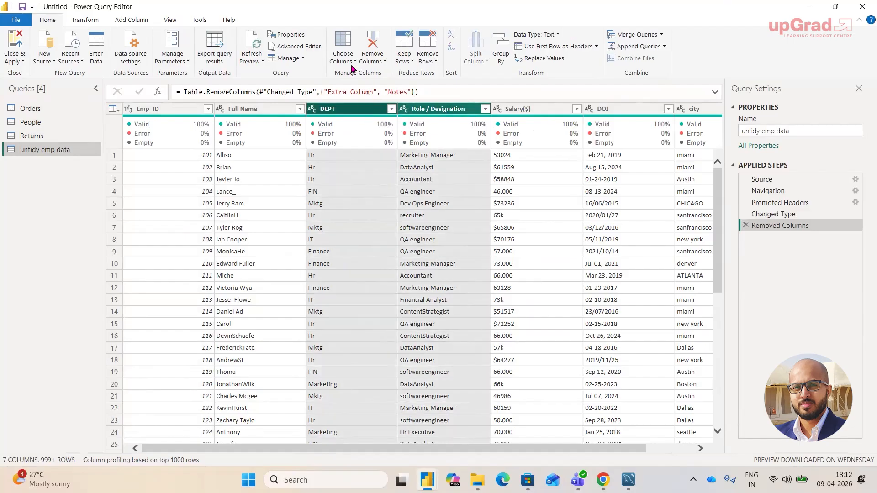
pyautogui.click(85, 20)
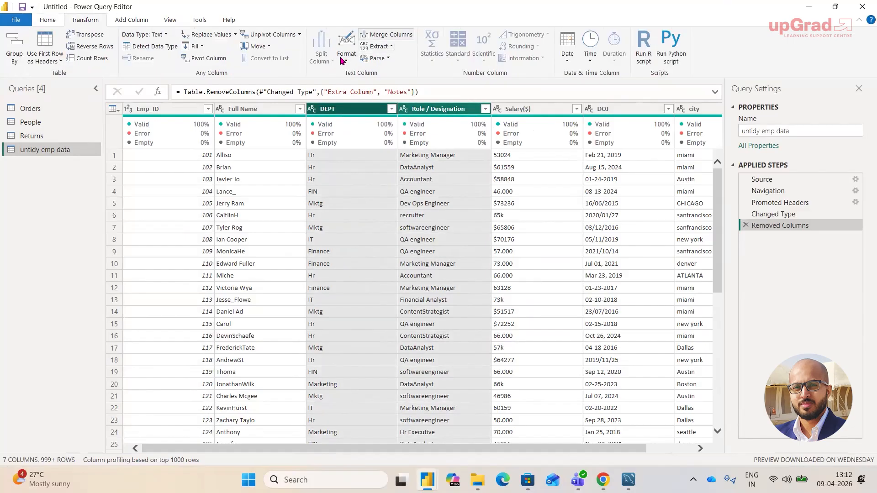
pyautogui.click(346, 58)
pyautogui.click(369, 85)
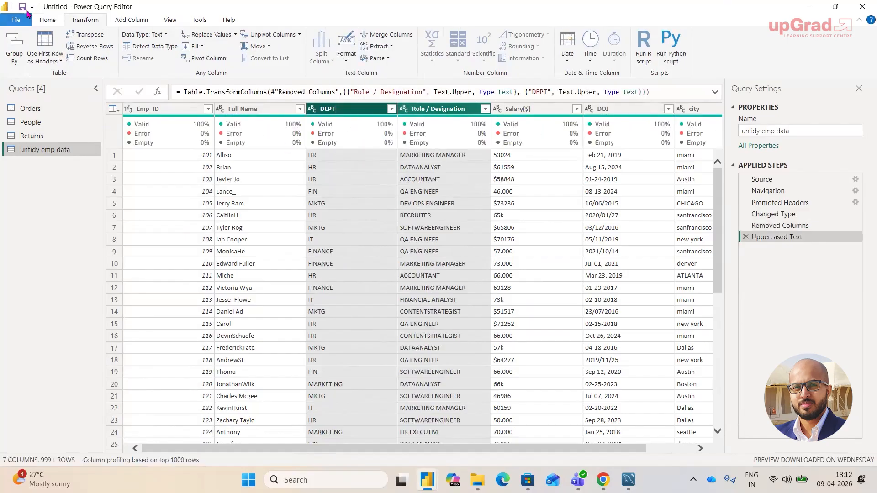
# Apply the query changes to the data model while keeping the Power Query Editor open.
pyautogui.click(48, 20)
pyautogui.click(22, 65)
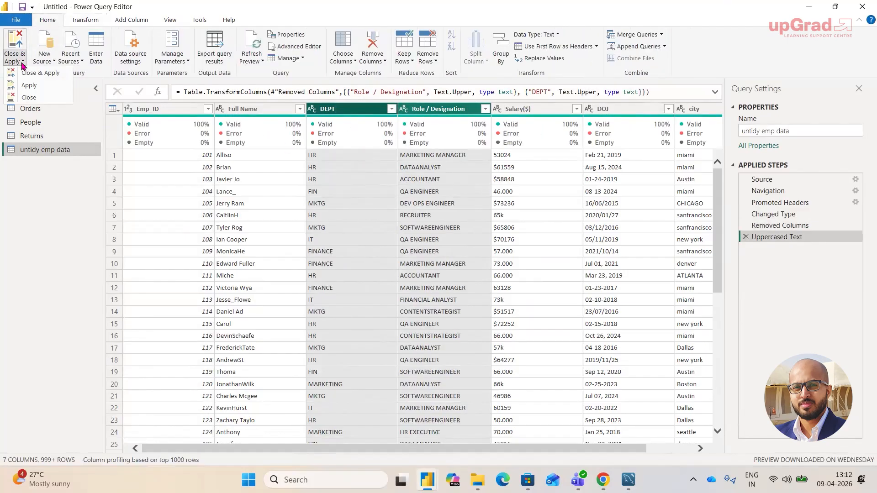
pyautogui.click(33, 89)
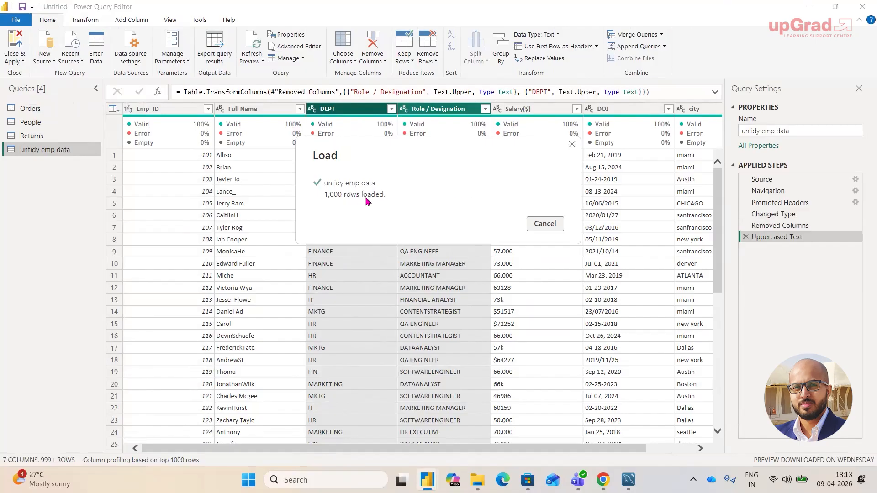
# Switch to Power BI Desktop and check the DEPT and Role / Designation columns of untidy emp data in table view.
pyautogui.click(811, 9)
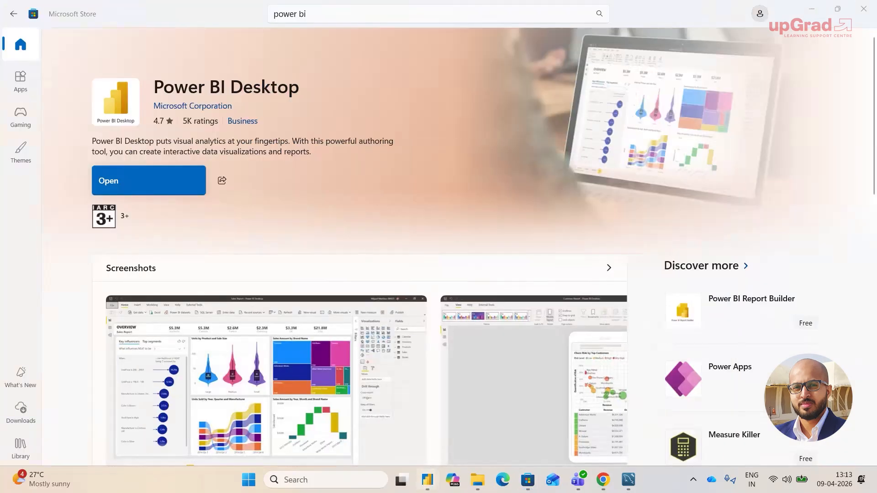
pyautogui.moveTo(427, 480)
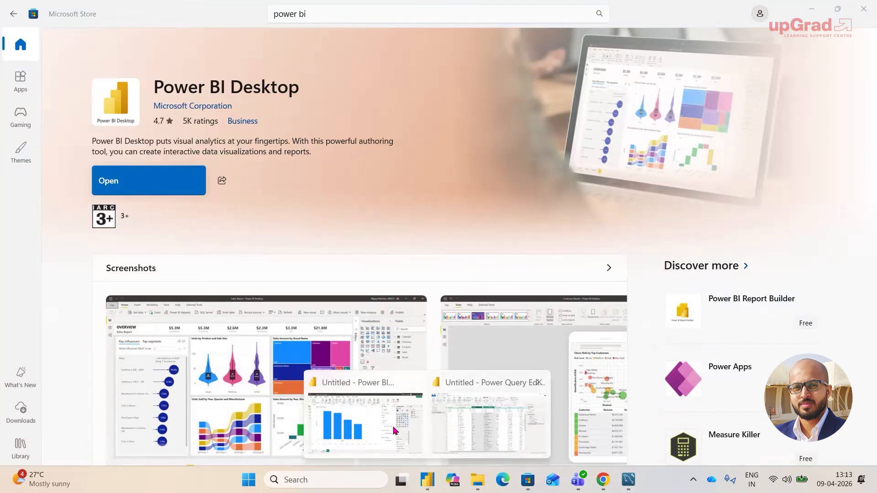
pyautogui.click(369, 391)
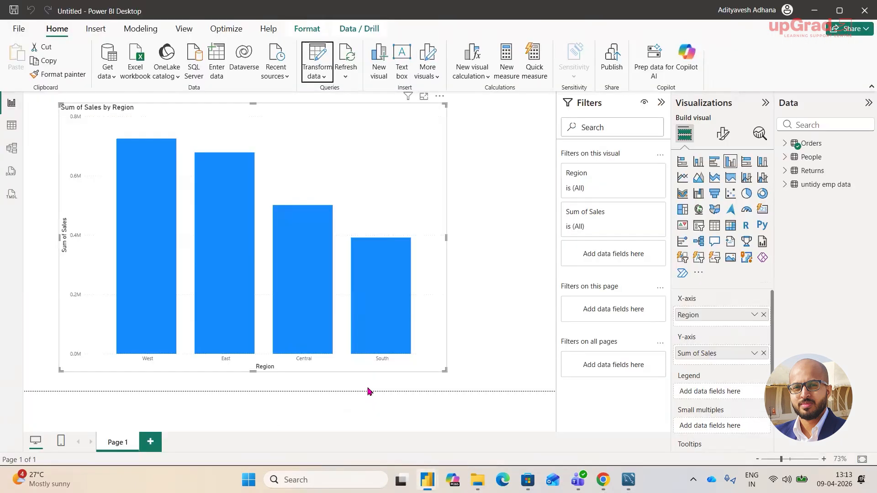
pyautogui.click(6, 130)
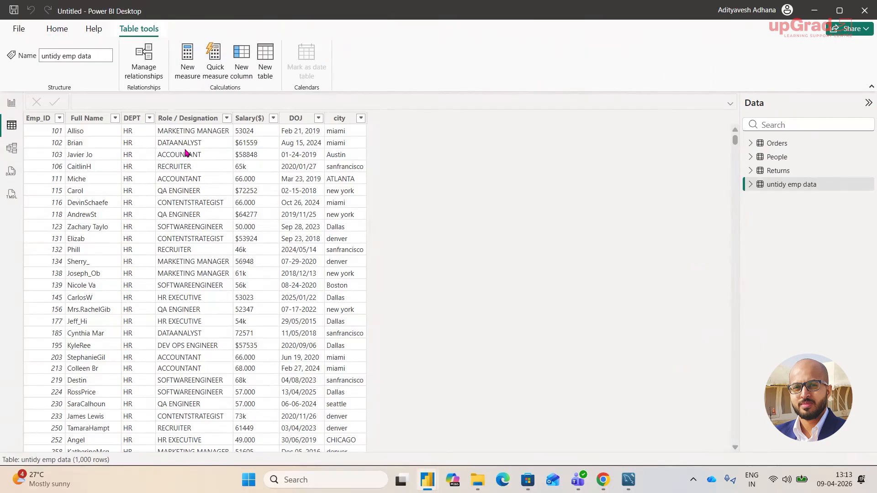
# Switch back to the Power Query Editor and remove the DEPT and Role / Designation columns from untidy emp data.
pyautogui.moveTo(427, 479)
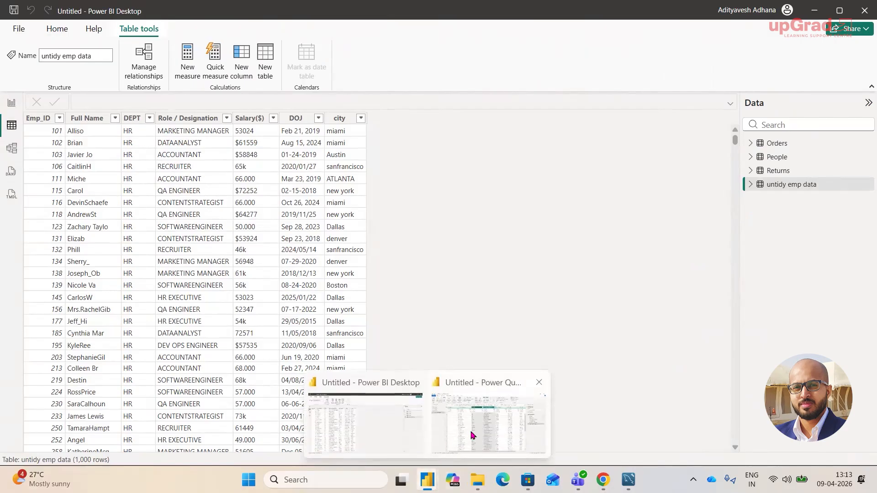
pyautogui.click(473, 435)
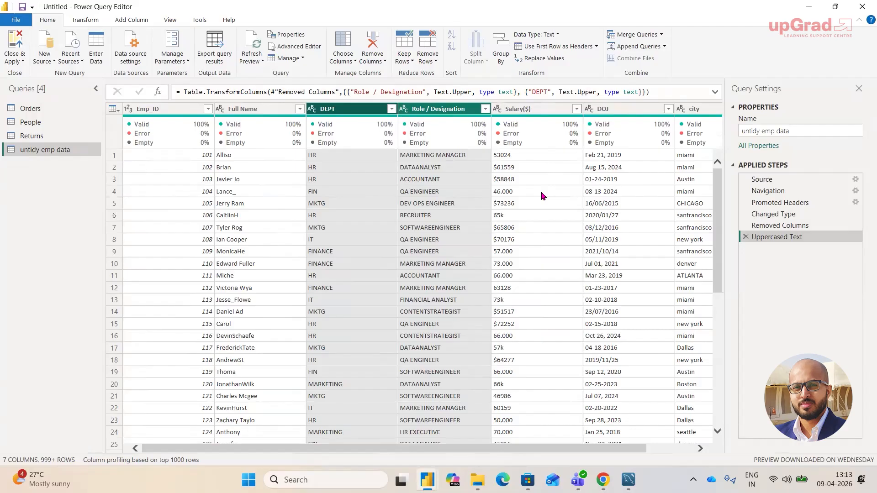
pyautogui.click(16, 58)
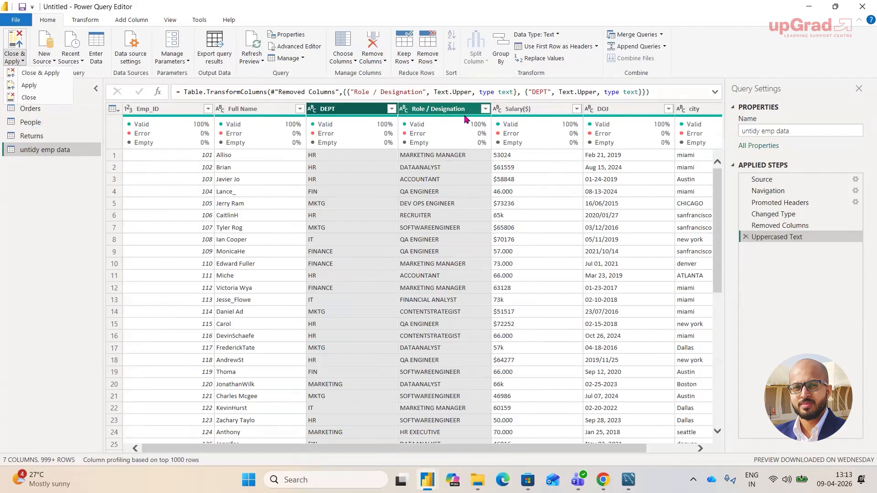
pyautogui.click(436, 113)
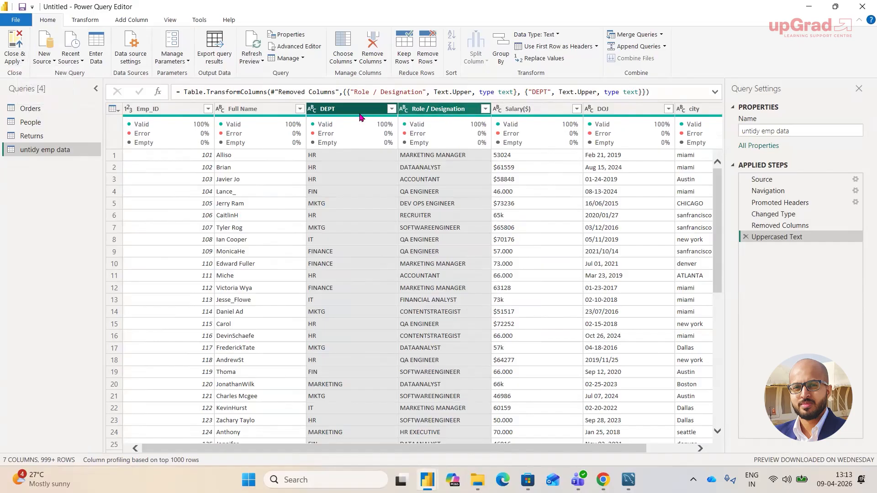
pyautogui.press('Delete')
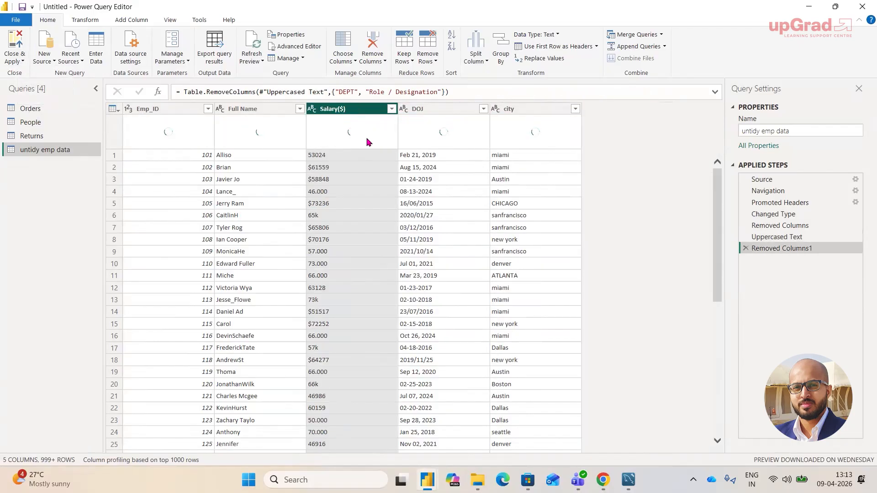
# Close the Power Query Editor without applying, and apply the pending query changes from Power BI Desktop's table view.
pyautogui.click(21, 61)
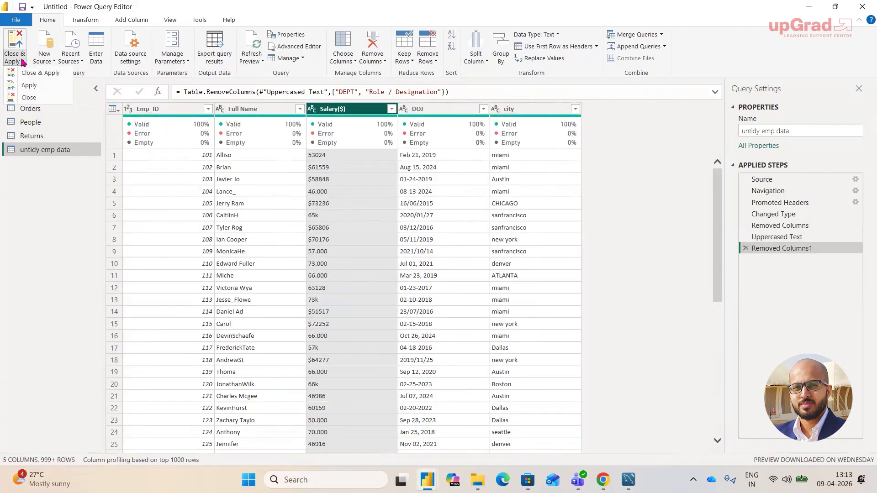
pyautogui.click(28, 98)
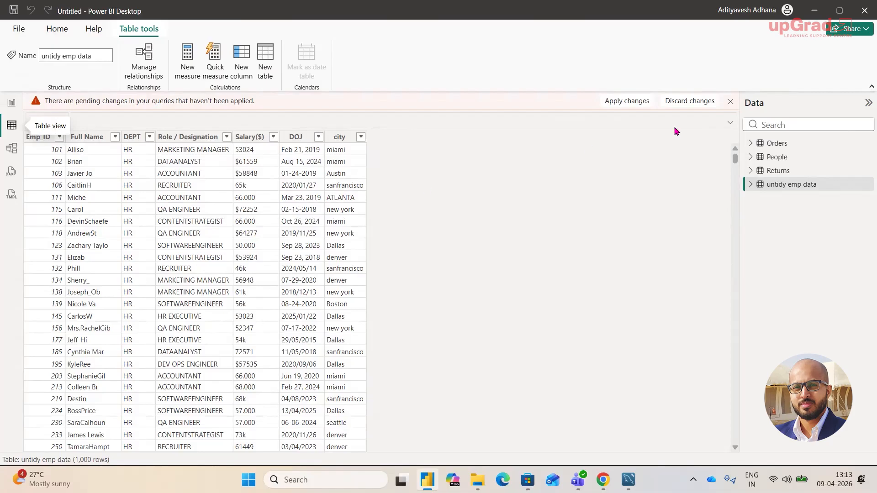
pyautogui.click(648, 103)
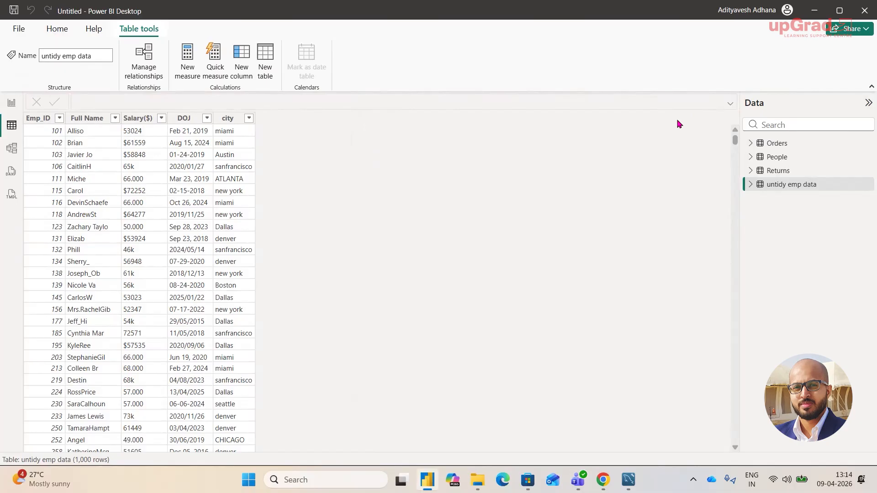
# Reopen the Power Query Editor, delete the untidy emp data step that removed DEPT and Role / Designation, and apply the change without closing.
pyautogui.click(11, 103)
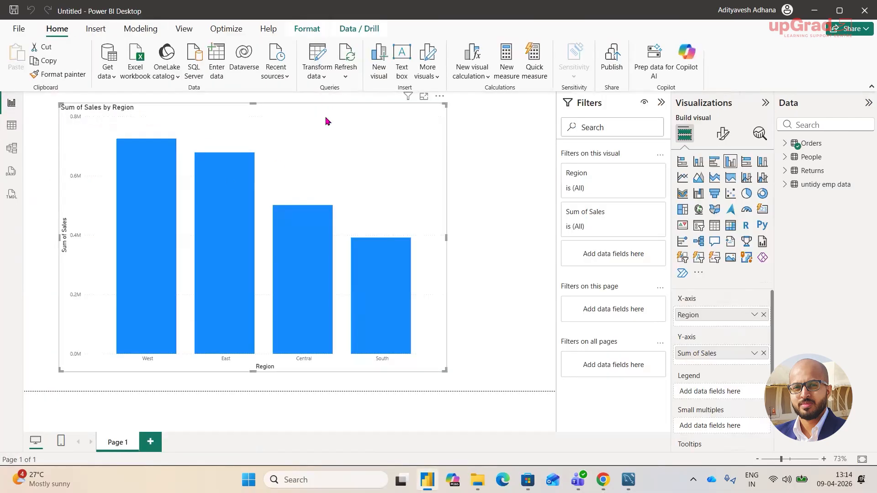
pyautogui.click(323, 76)
pyautogui.click(345, 95)
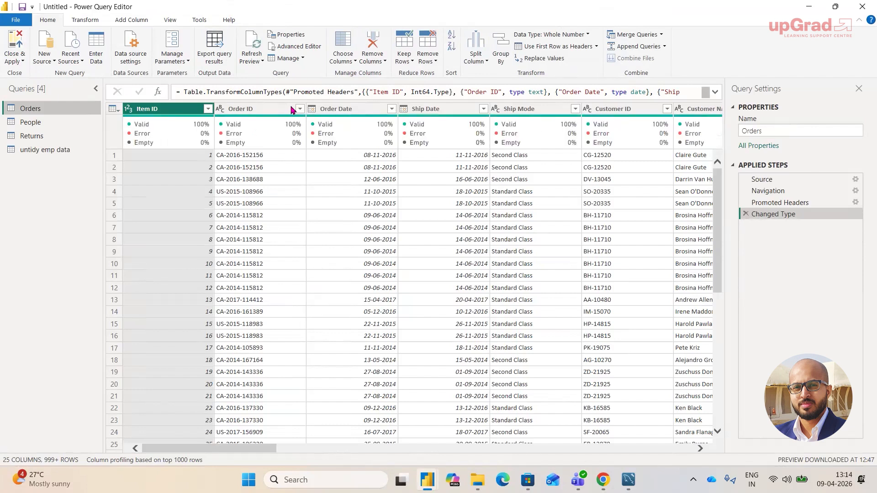
pyautogui.click(27, 150)
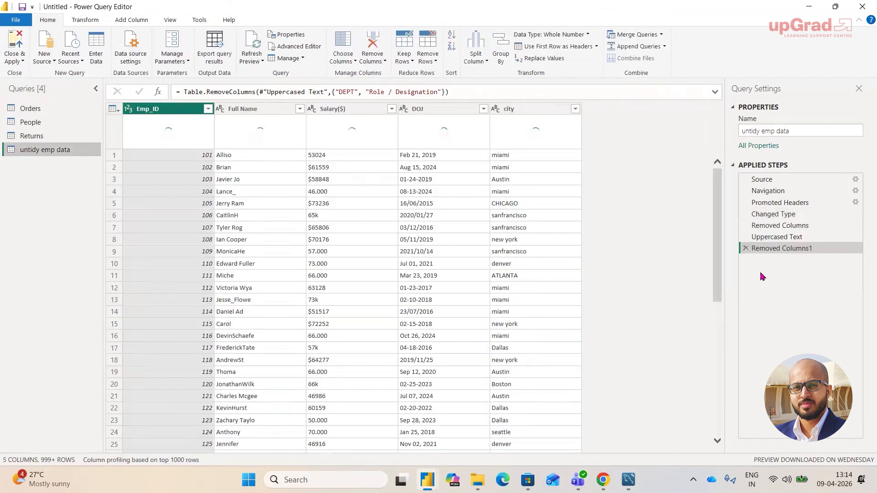
pyautogui.click(745, 248)
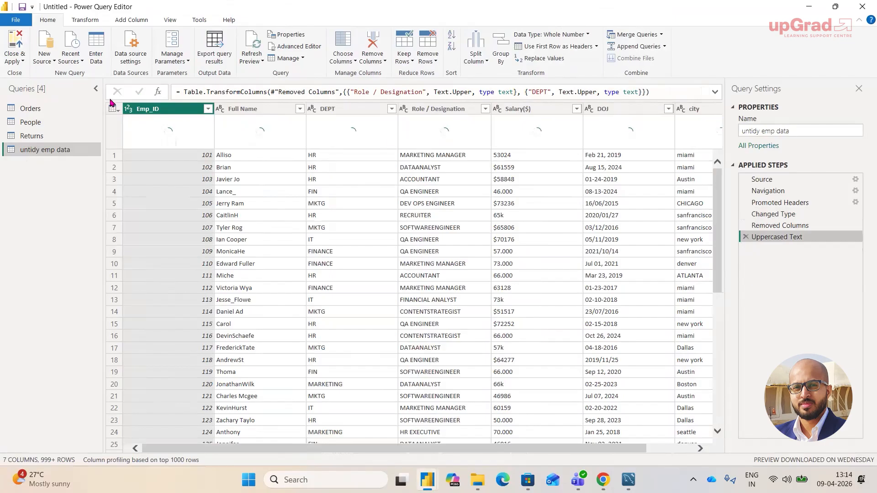
pyautogui.click(15, 57)
pyautogui.click(26, 85)
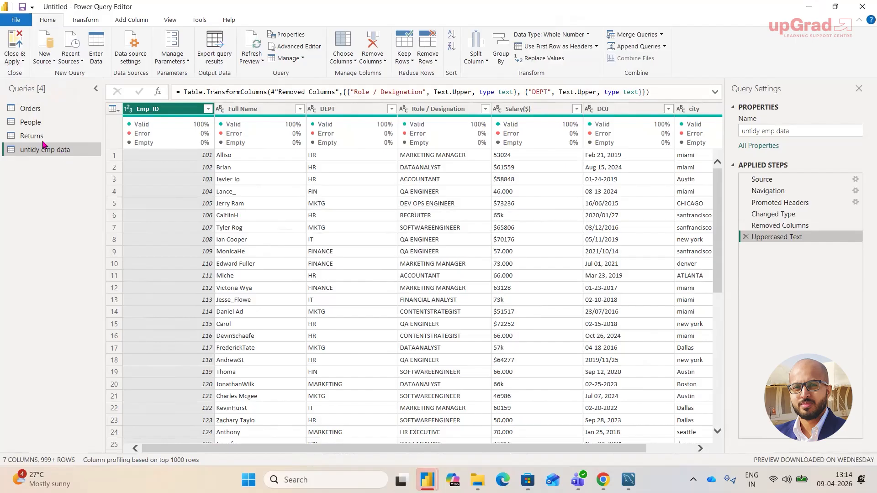
# Switch to Power BI Desktop, check the untidy emp data columns in table view, and return to the report.
pyautogui.click(427, 479)
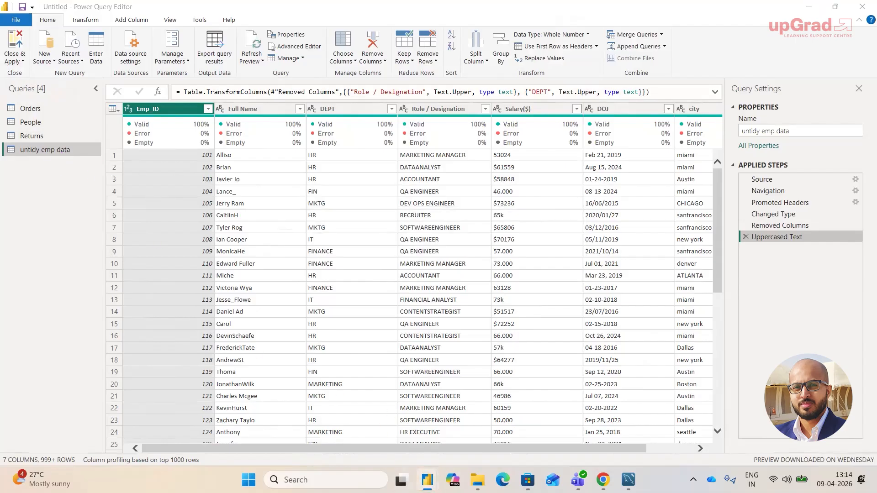
pyautogui.click(426, 425)
pyautogui.click(10, 129)
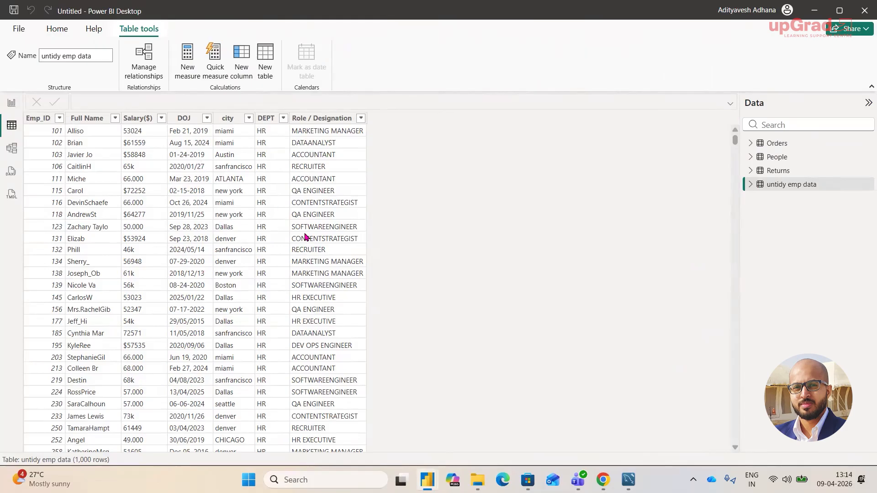
pyautogui.click(12, 103)
pyautogui.click(11, 125)
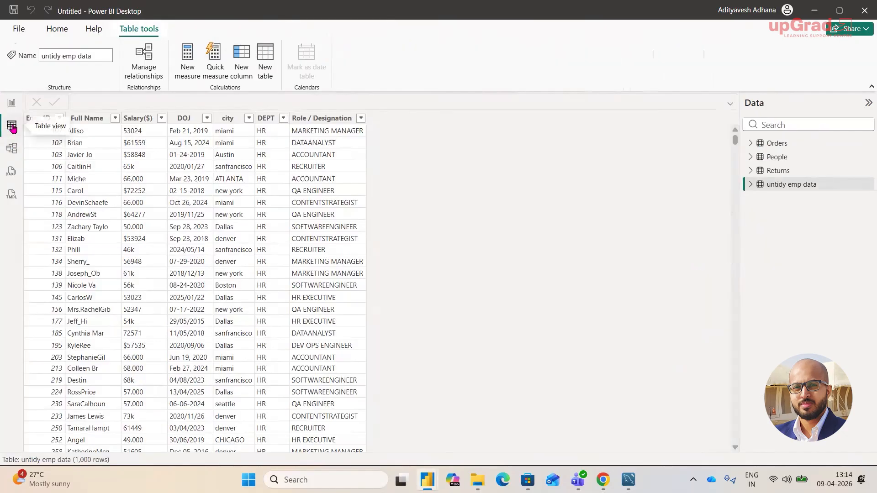
pyautogui.click(11, 103)
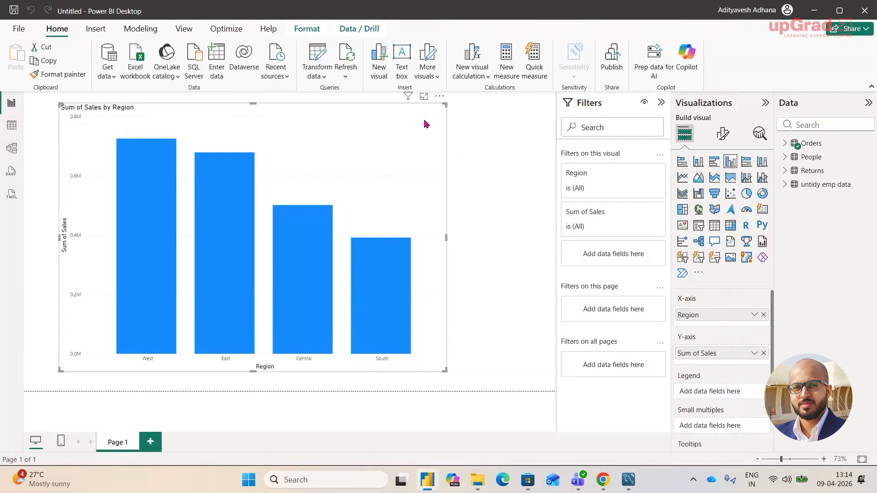
# Switch back to the Power Query Editor and review the options for choosing and removing columns in untidy emp data.
pyautogui.moveTo(427, 477)
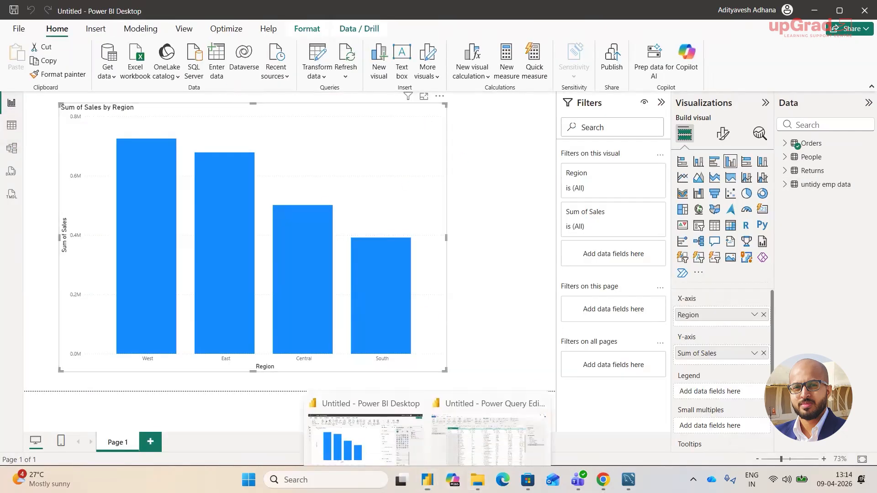
pyautogui.click(491, 424)
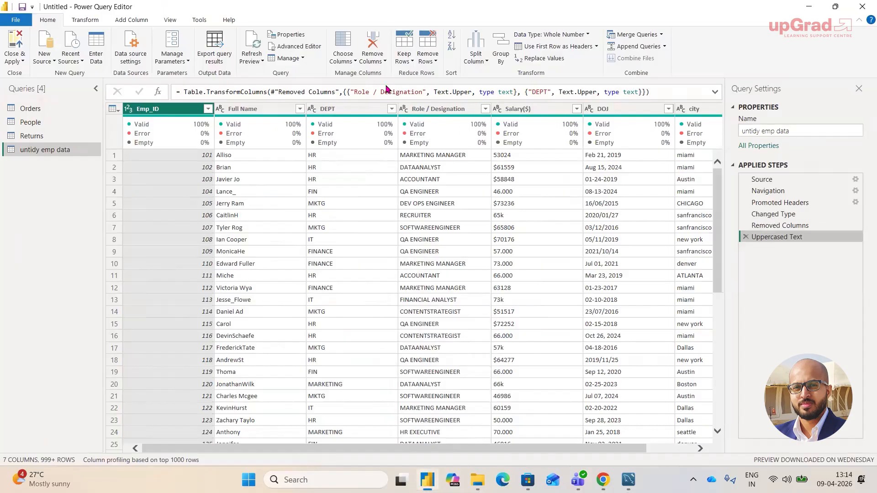
pyautogui.click(354, 62)
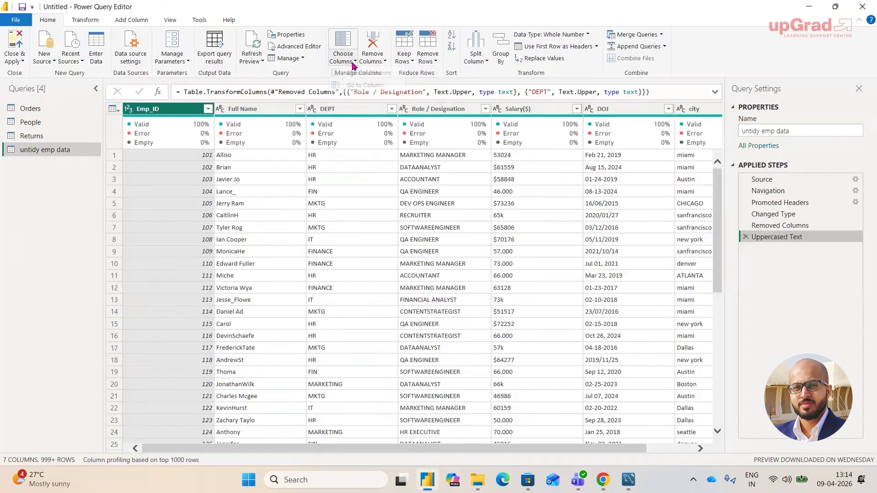
pyautogui.click(382, 62)
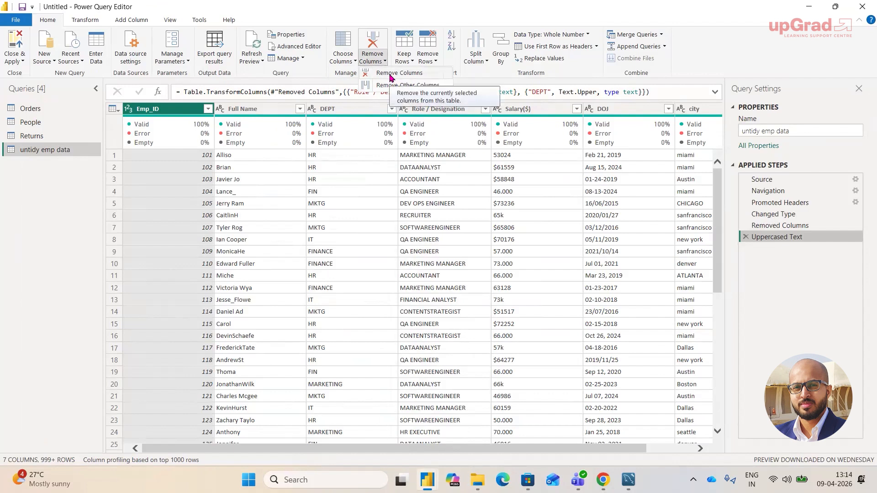
# Remove the Role / Designation column from untidy emp data twice, deleting the resulting applied step each time.
pyautogui.click(432, 113)
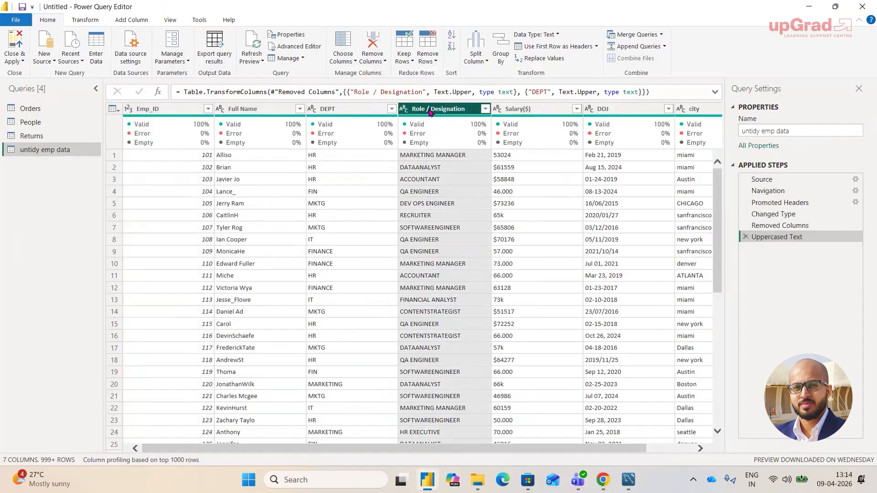
pyautogui.click(378, 61)
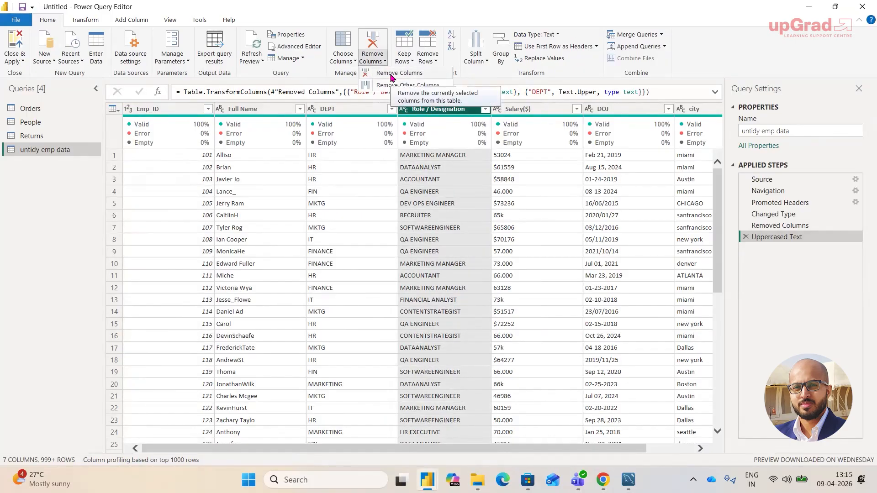
pyautogui.click(391, 74)
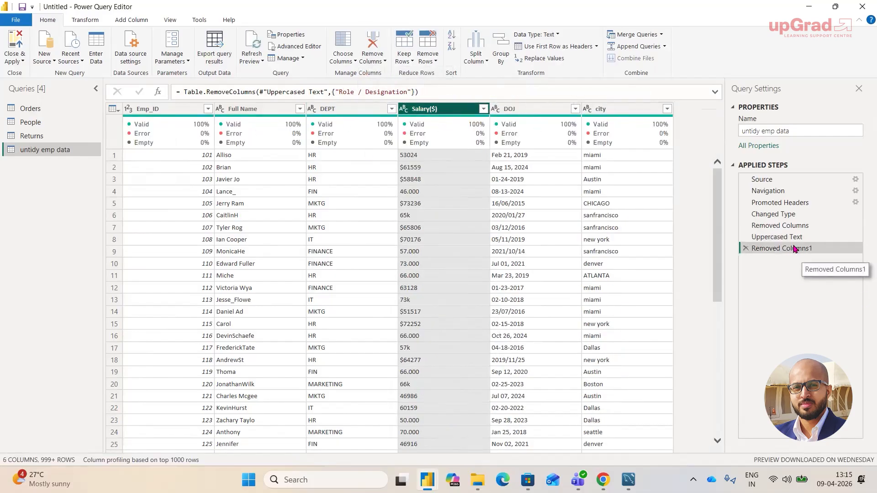
pyautogui.click(745, 248)
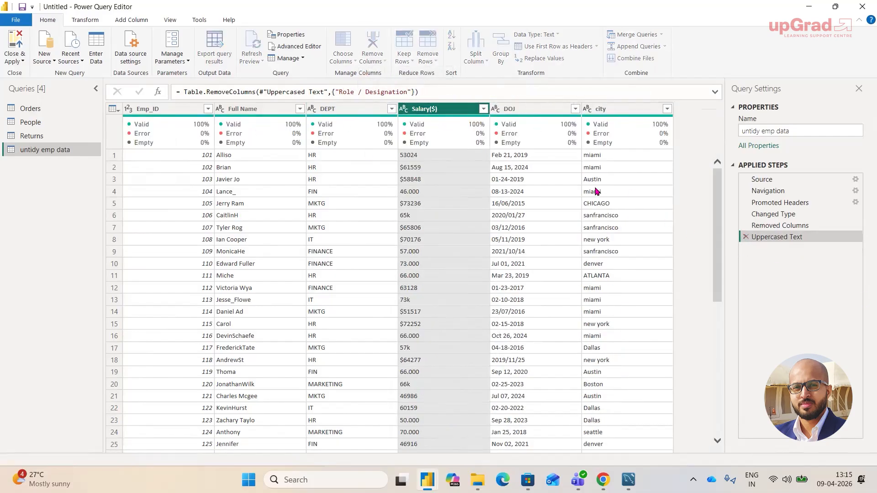
pyautogui.click(372, 59)
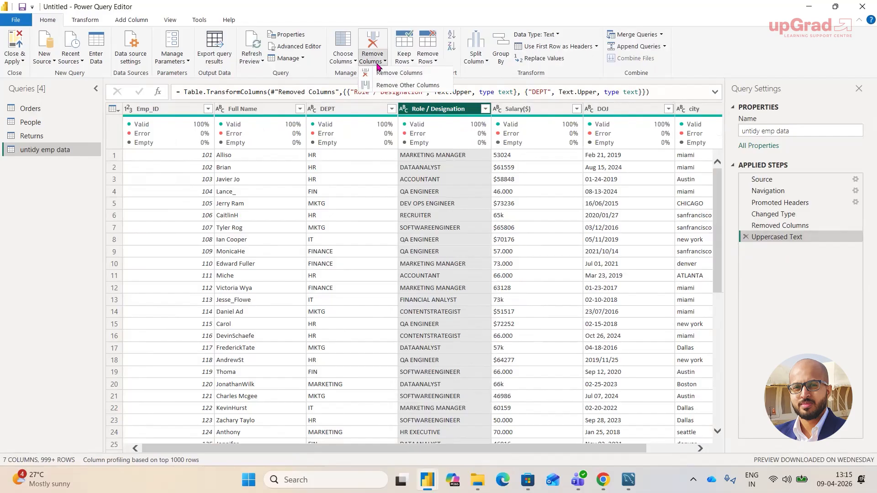
pyautogui.click(389, 73)
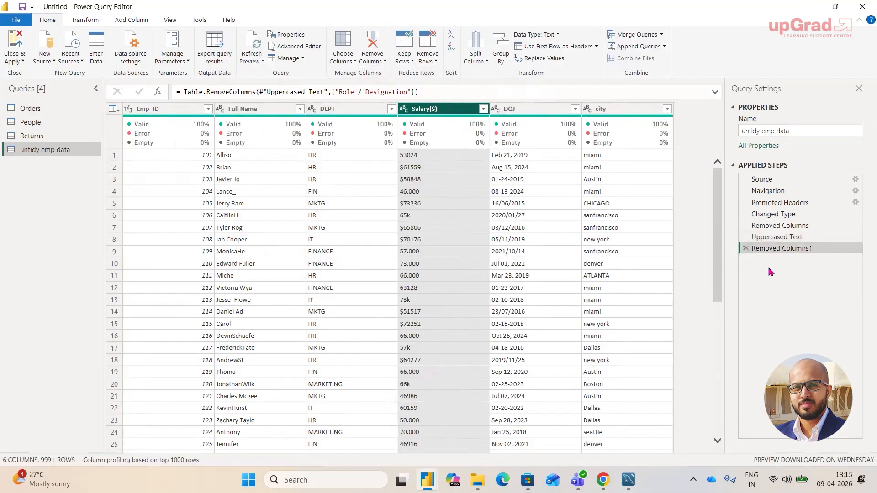
pyautogui.click(745, 248)
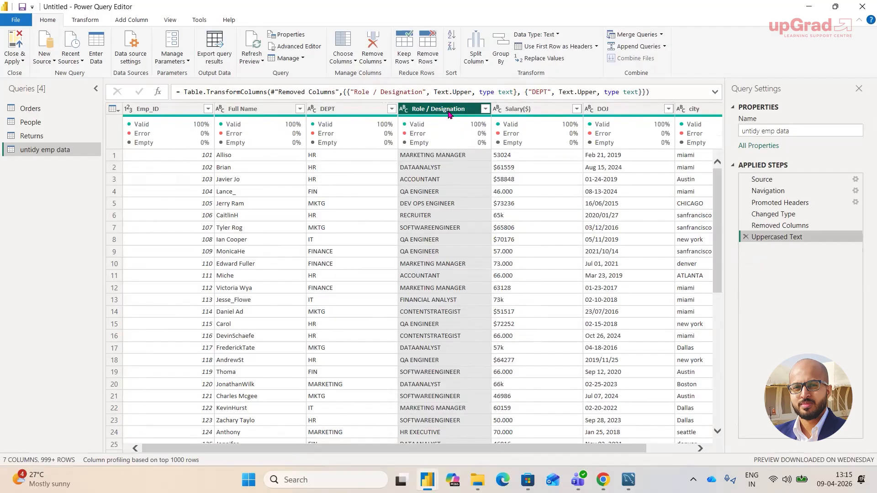
# Delete the Uppercased Text and Removed Columns applied steps from untidy emp data.
pyautogui.click(745, 236)
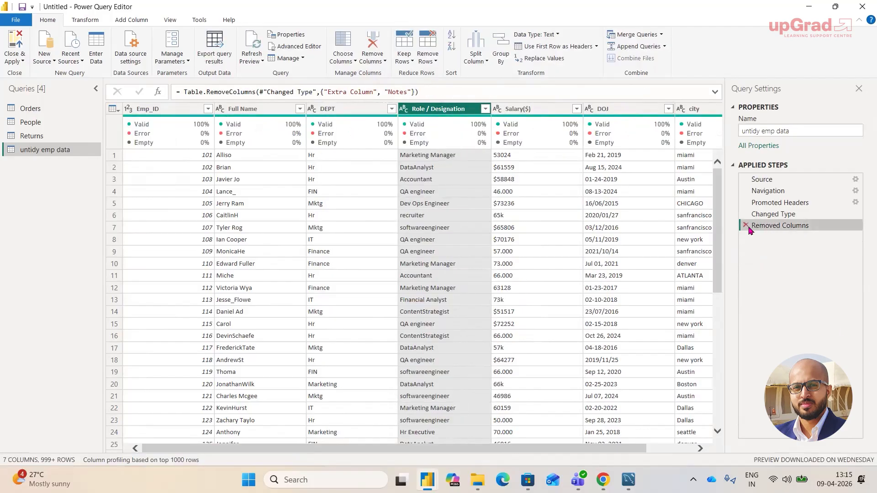
pyautogui.click(746, 226)
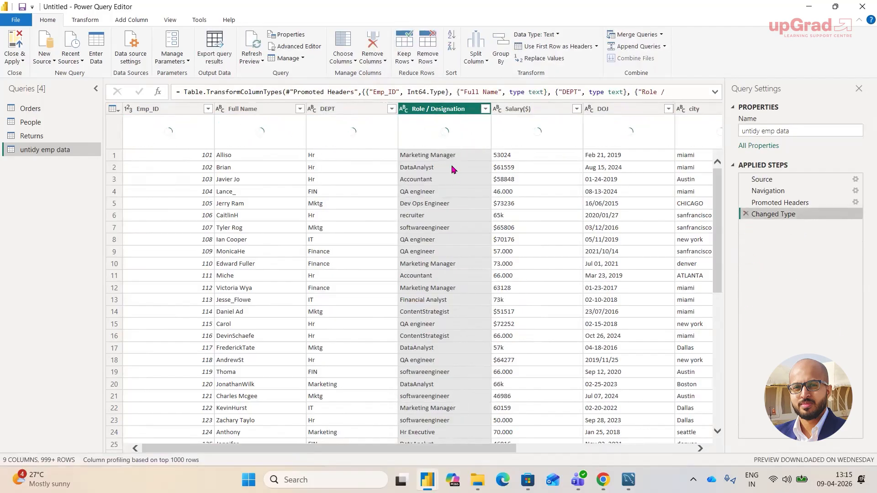
# Remove the Role / Designation column with the column's own Remove command, and delete that applied step.
pyautogui.rightClick(444, 112)
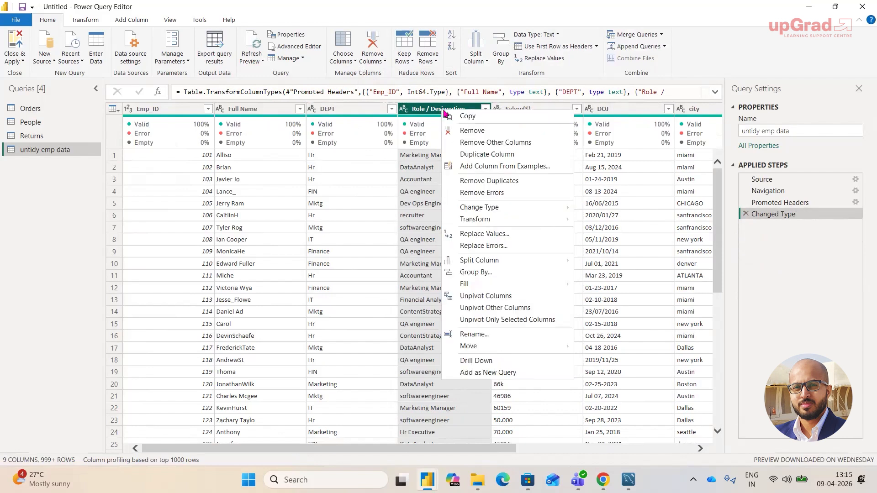
pyautogui.click(489, 131)
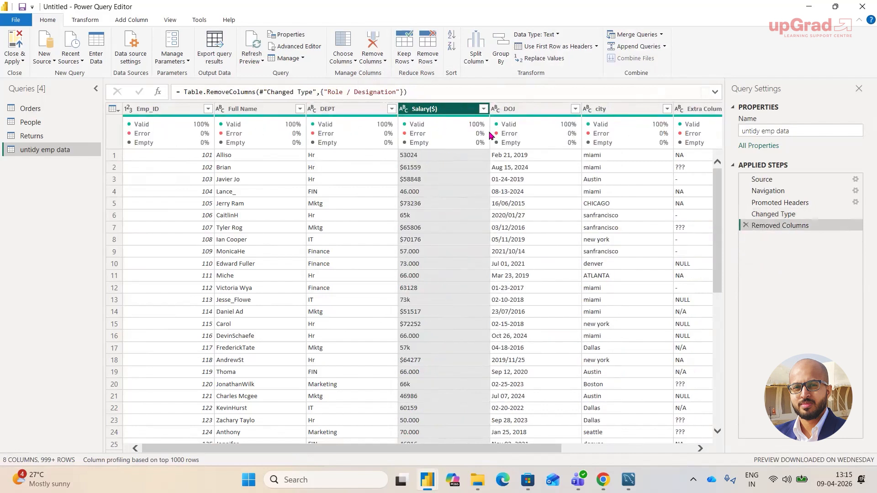
pyautogui.click(745, 226)
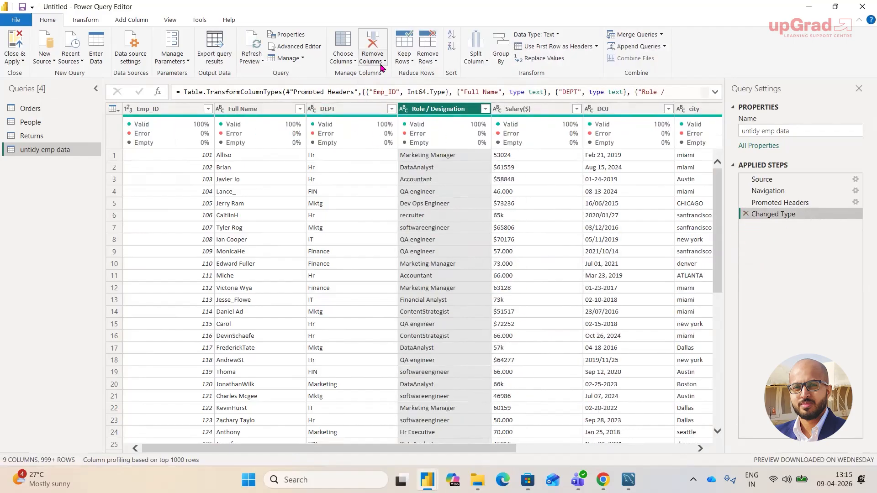
# Keep only the Role / Designation column using Remove Other Columns, and delete the resulting applied step.
pyautogui.click(383, 63)
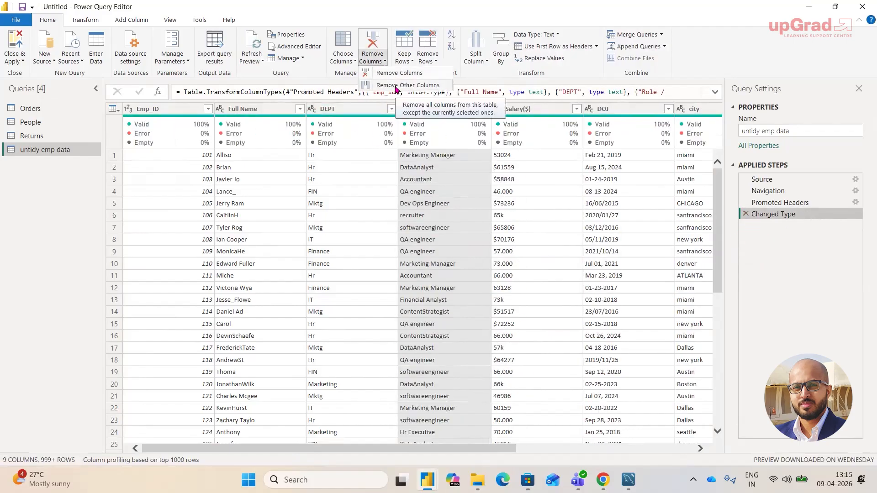
pyautogui.click(453, 114)
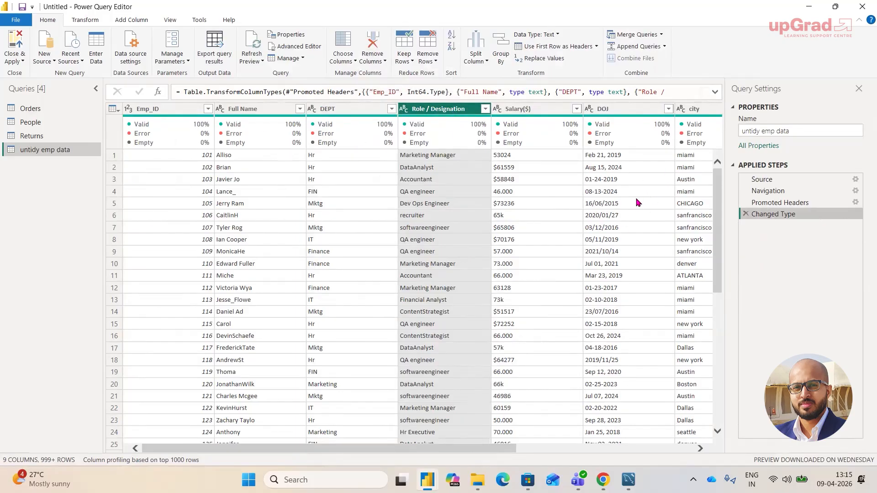
pyautogui.click(376, 60)
pyautogui.click(394, 85)
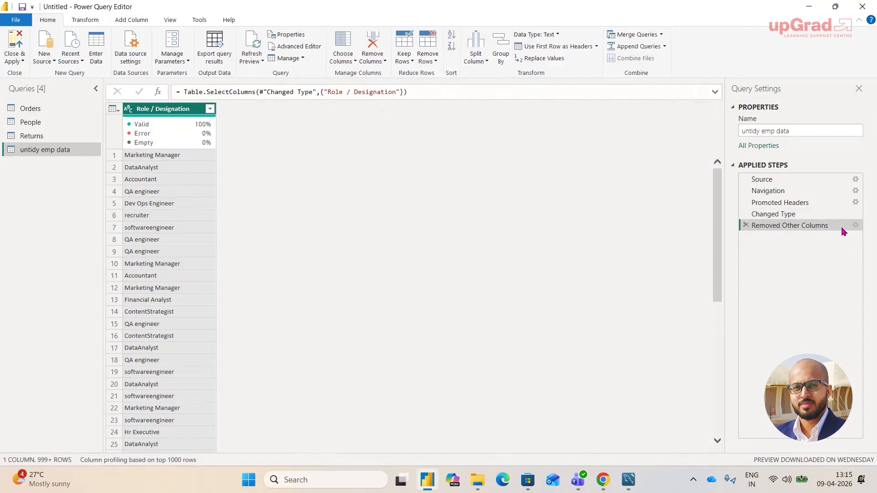
pyautogui.click(746, 226)
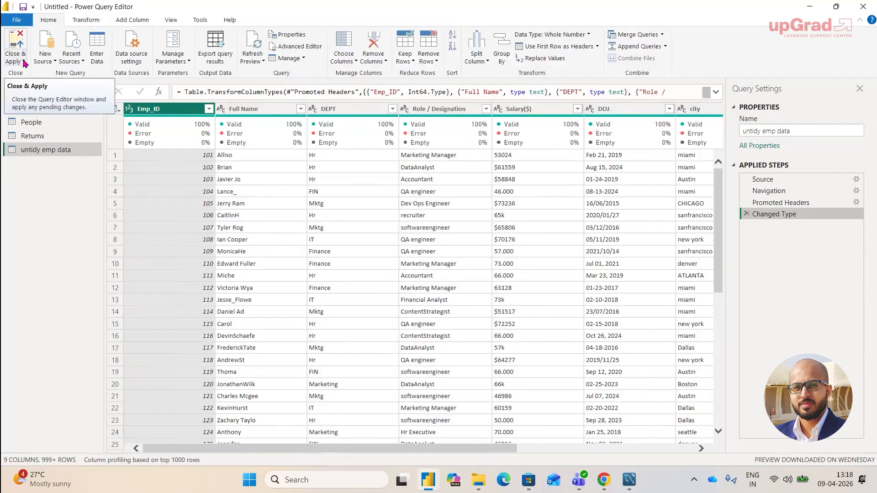
# Browse the Other category of data source connectors in Get Data and close it without connecting.
pyautogui.click(51, 64)
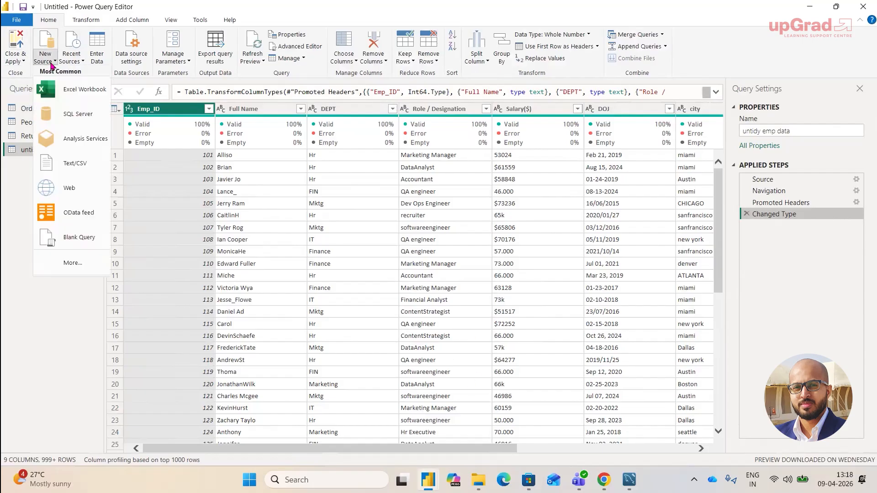
pyautogui.click(70, 265)
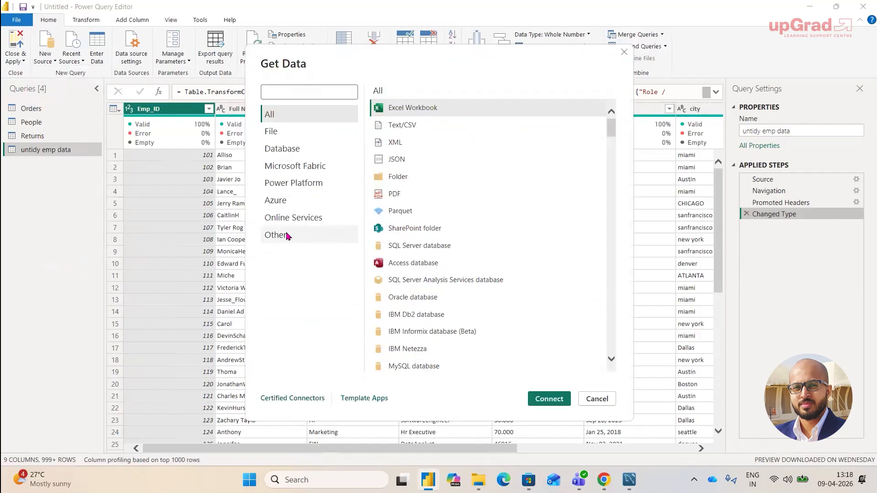
pyautogui.click(287, 235)
pyautogui.scroll(-4, 570, 320)
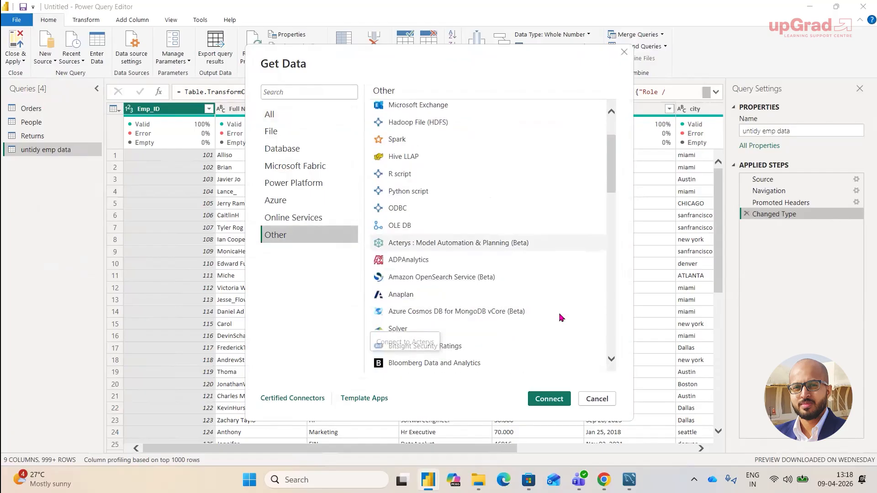
pyautogui.scroll(-4, 551, 347)
pyautogui.click(596, 399)
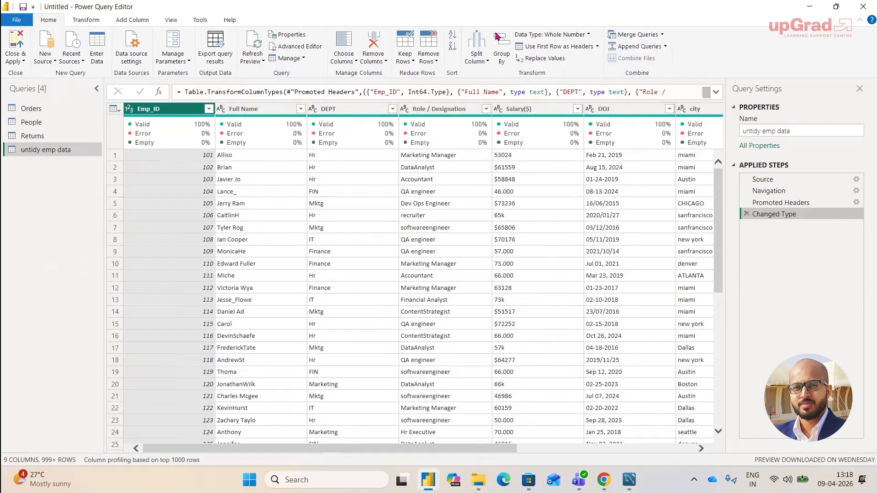